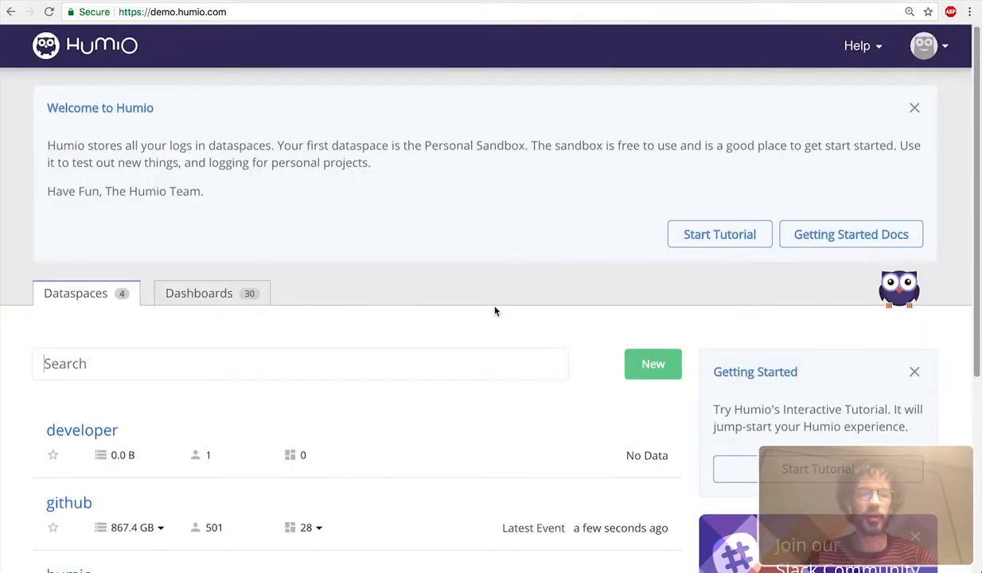
Look over the list of available dataspaces and open the github dataspace
scroll(494, 311, "down", 2)
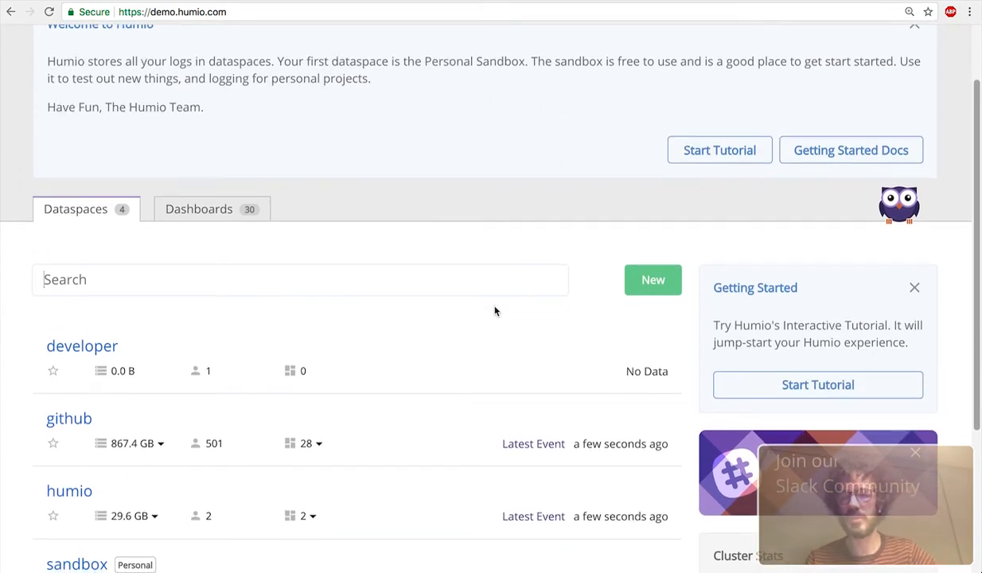
scroll(494, 310, "down", 4)
scroll(495, 310, "up", 4)
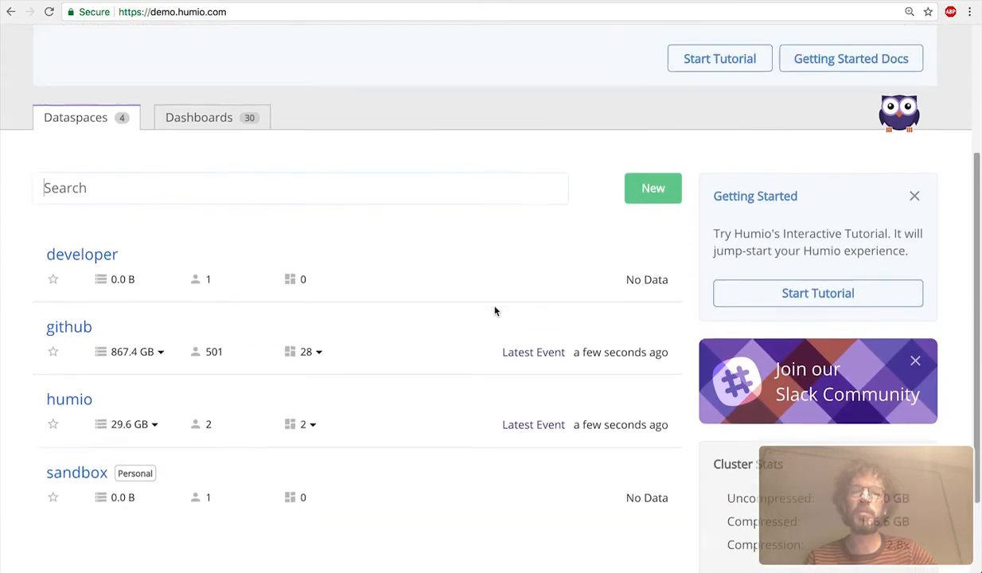
scroll(494, 311, "up", 3)
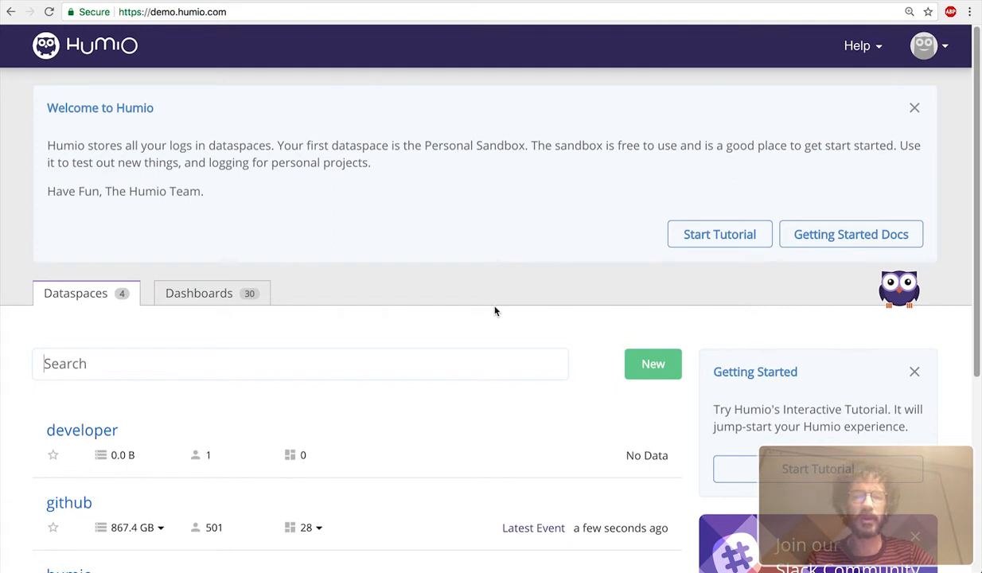
scroll(494, 310, "down", 5)
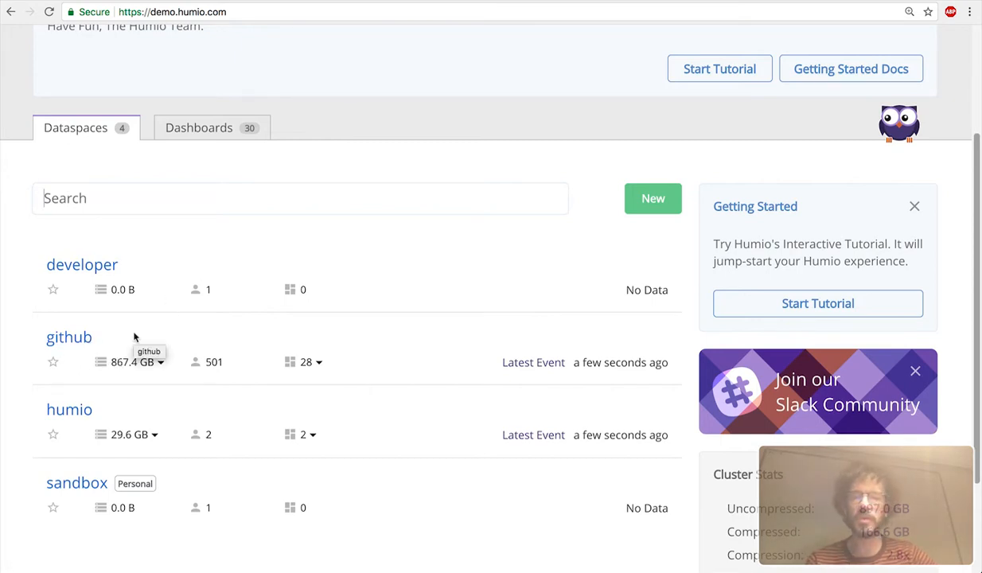
left_click(52, 340)
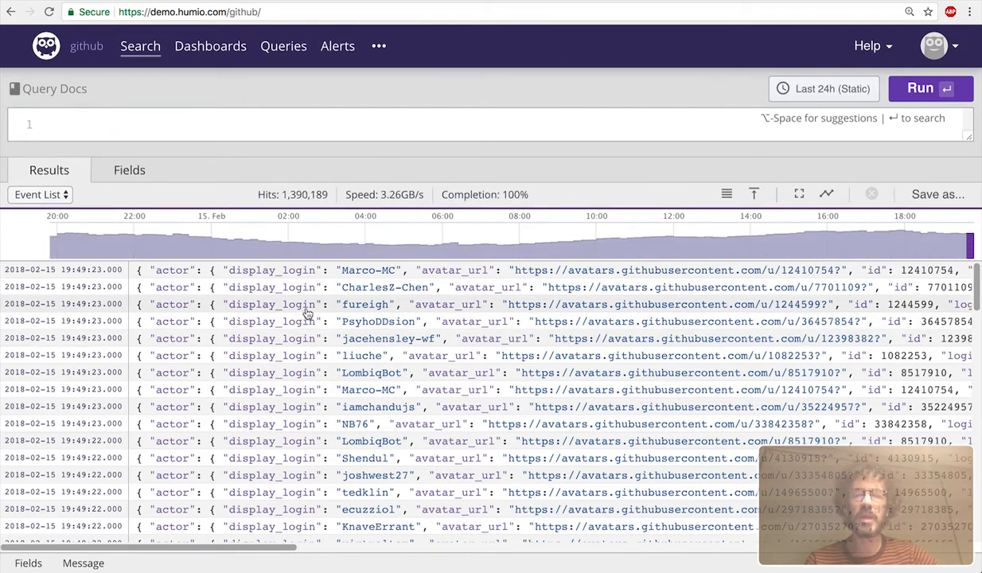
Open the newest event in the github dataspace and examine its full JSON message
left_click(342, 272)
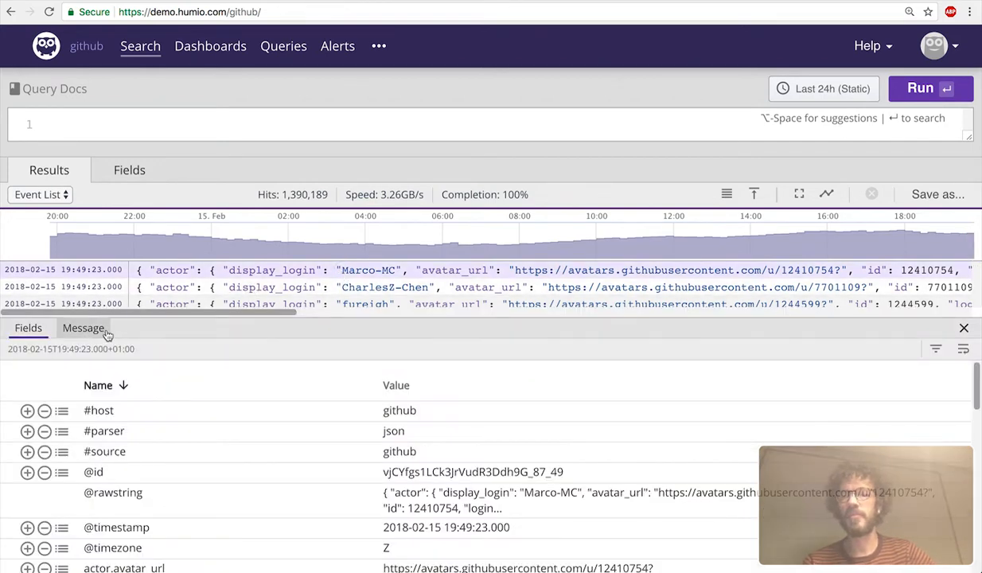
left_click(84, 329)
scroll(207, 284, "down", 2)
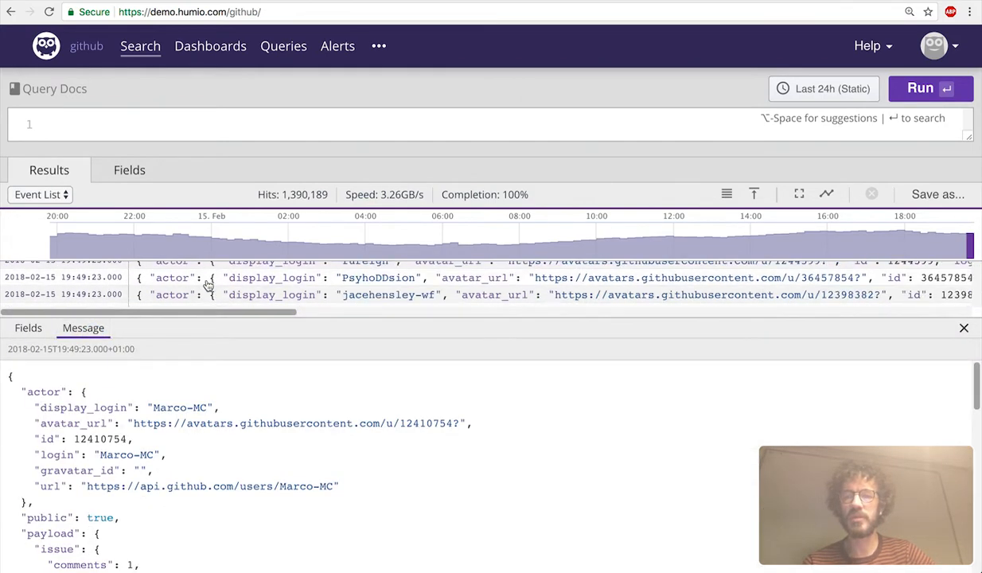
scroll(205, 282, "down", 5)
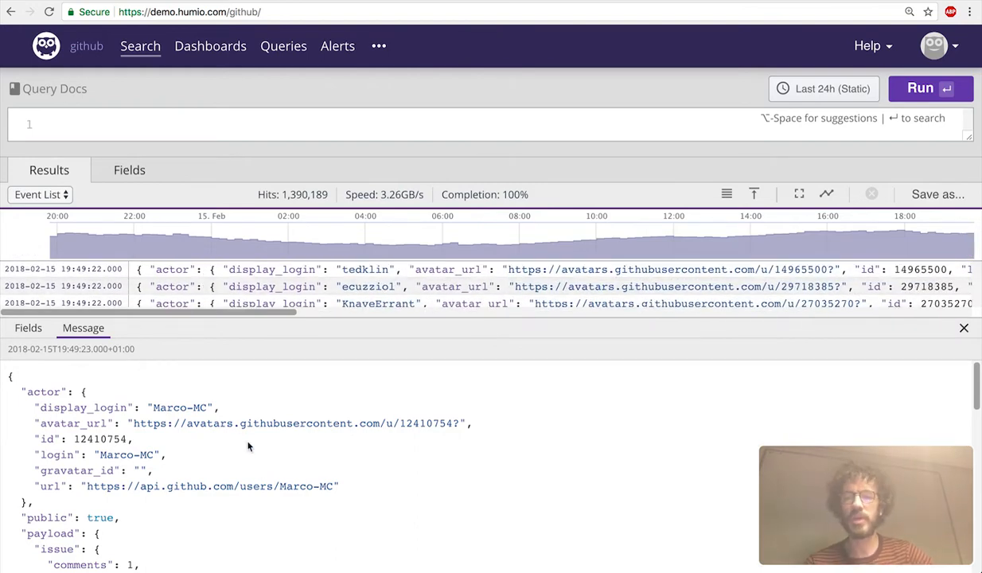
scroll(249, 447, "down", 20)
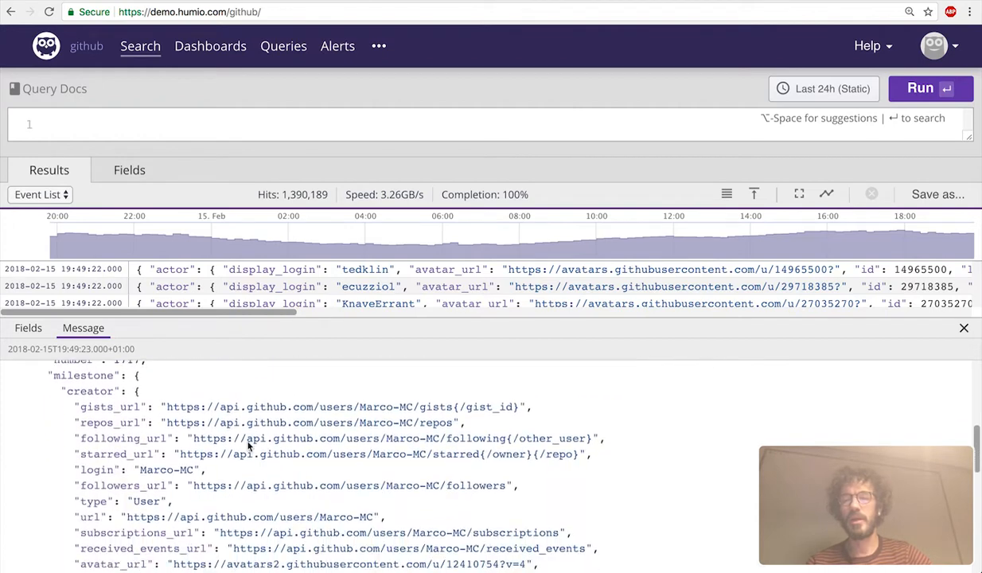
scroll(249, 447, "down", 10)
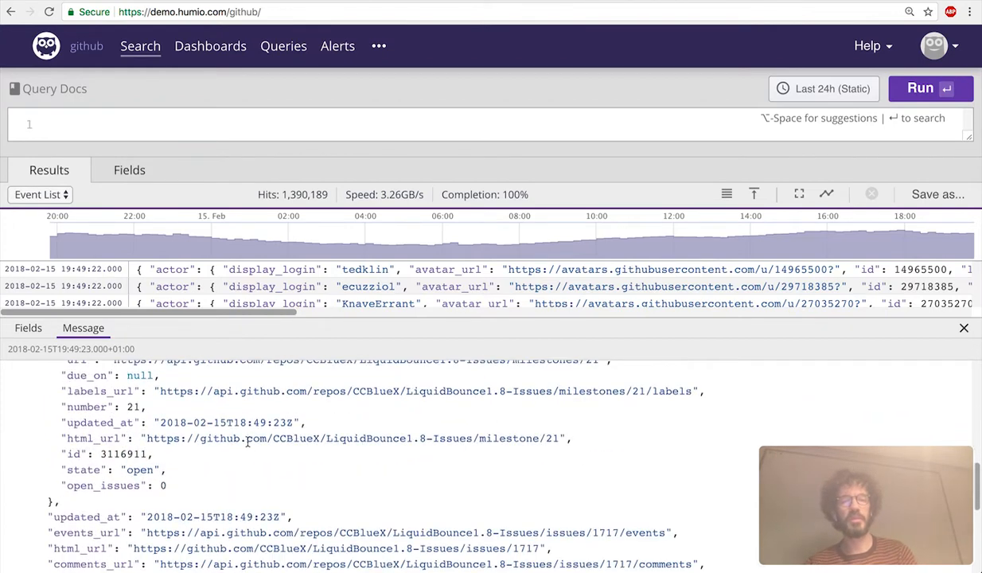
scroll(248, 443, "down", 10)
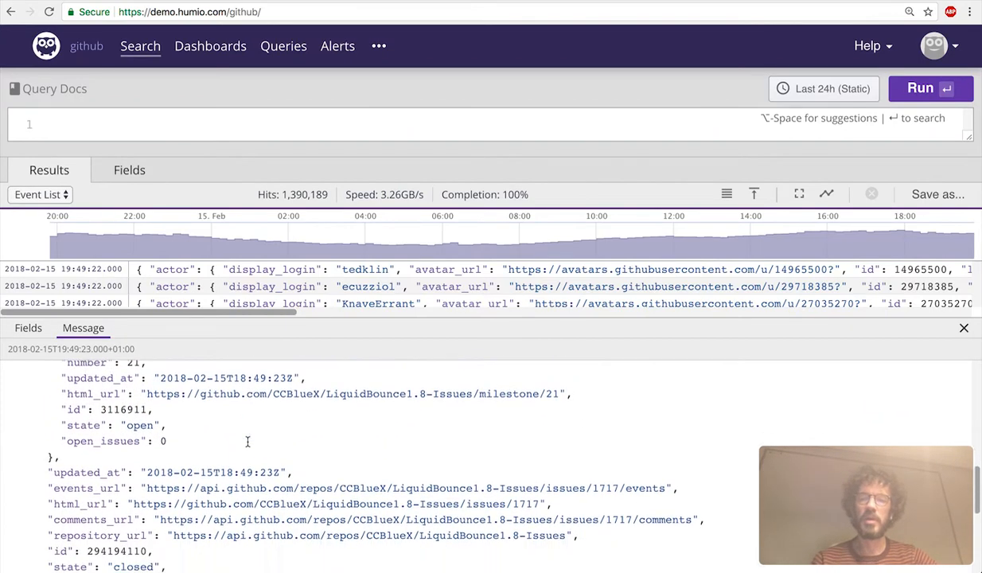
Run a free-text search for Microsoft across the github events of the last 24 hours
left_click(375, 129)
type("Microsoft")
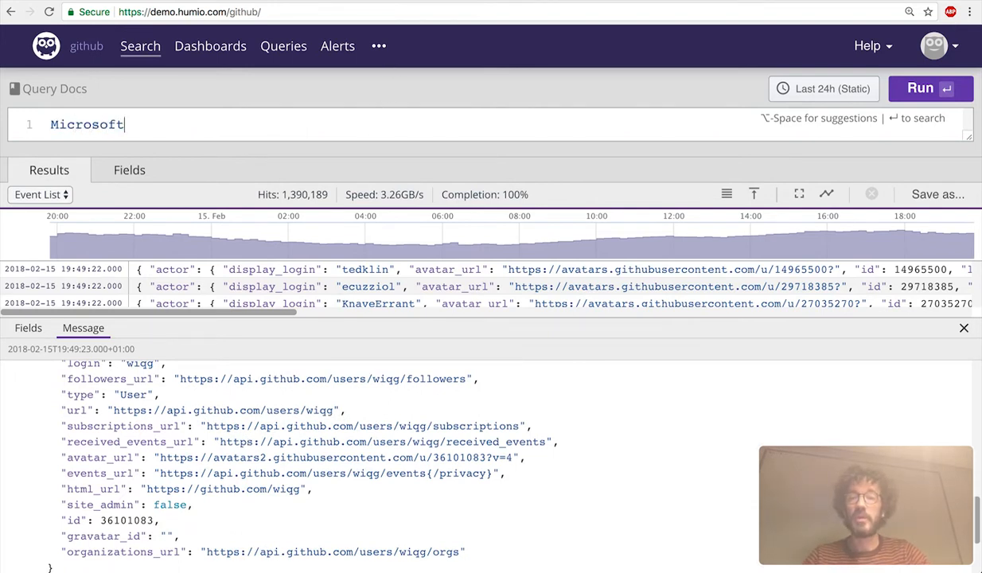
key("Return")
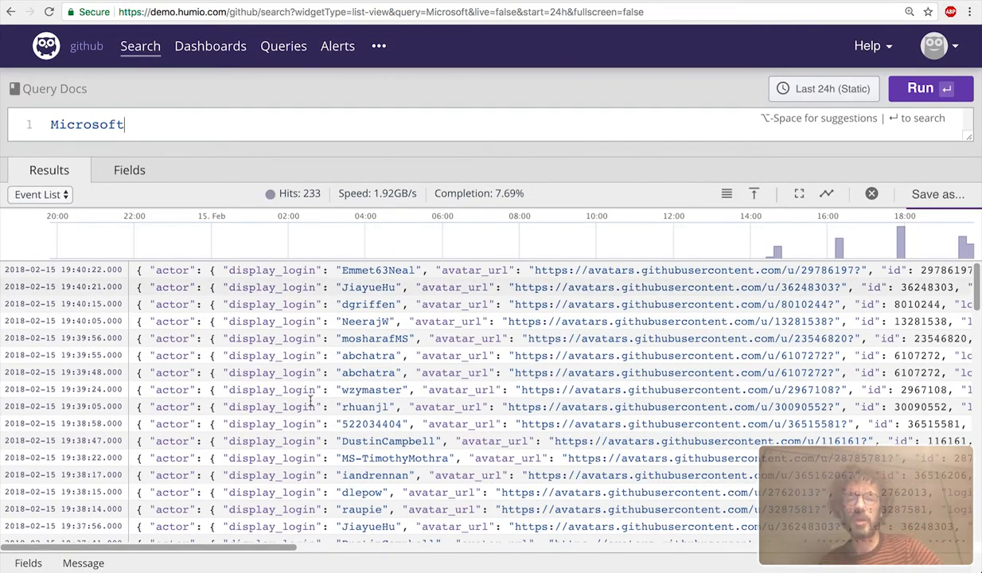
Open one of the events matching Microsoft and examine its JSON message down to the repo and type fields
scroll(312, 407, "down", 10)
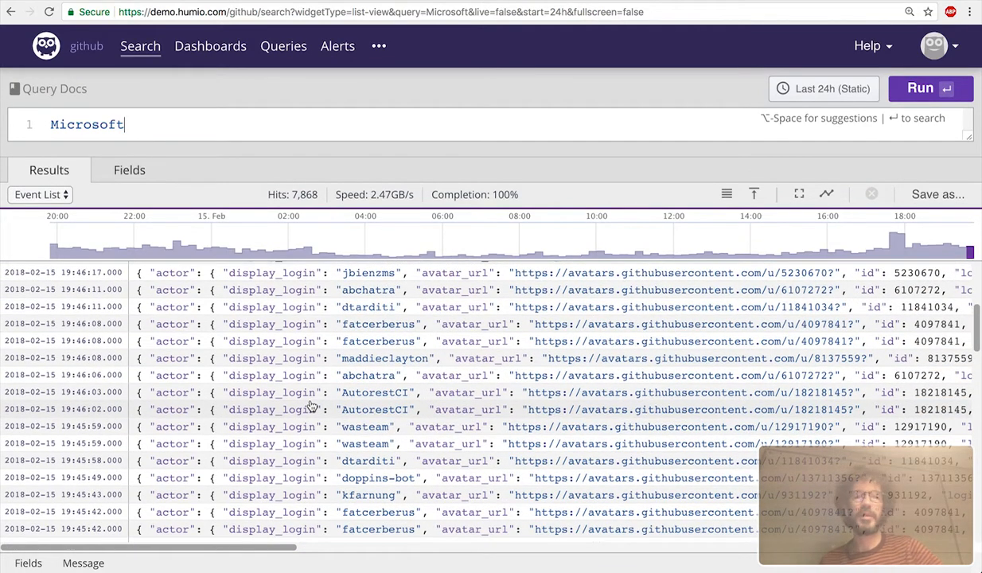
scroll(312, 406, "down", 2)
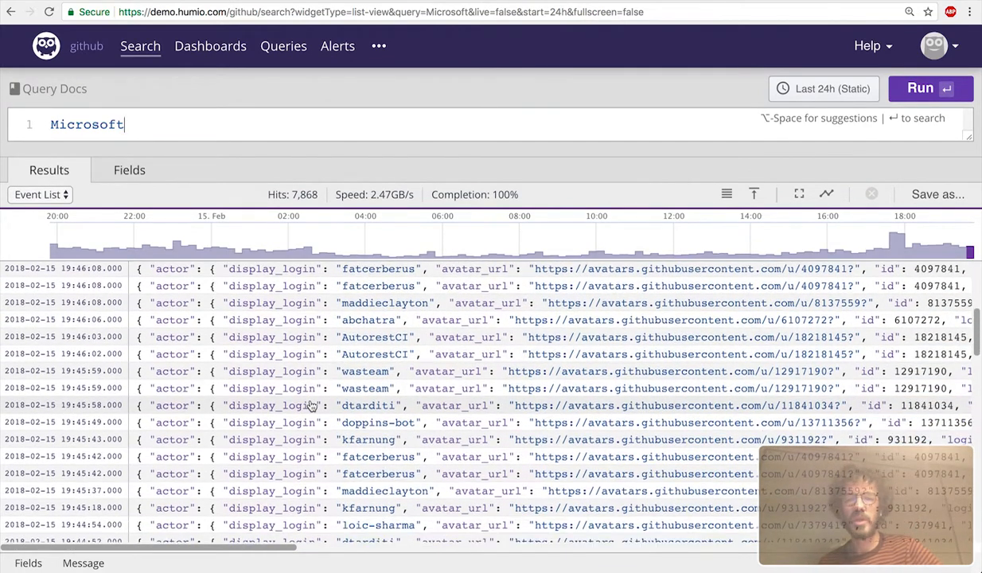
left_click(310, 333)
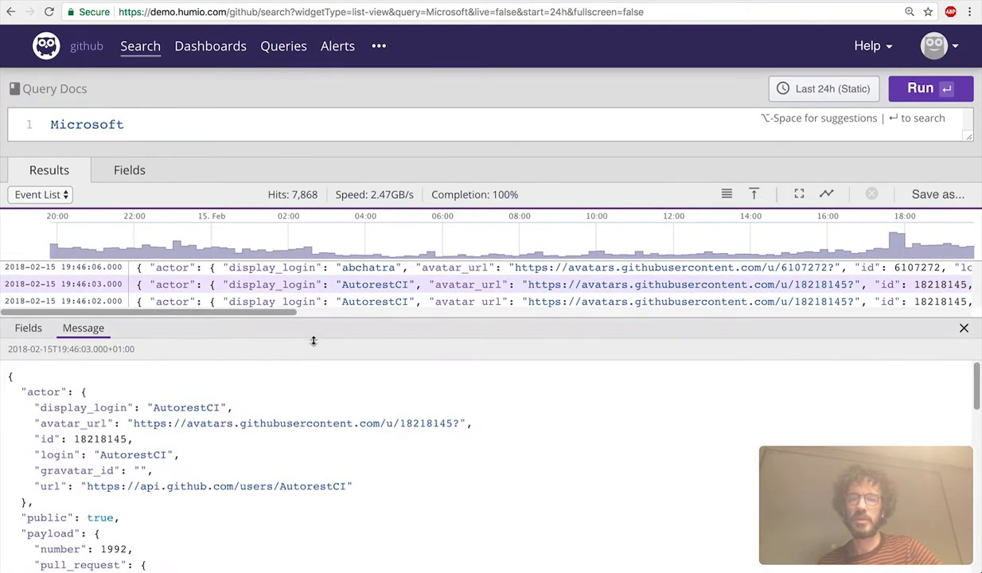
scroll(286, 497, "down", 15)
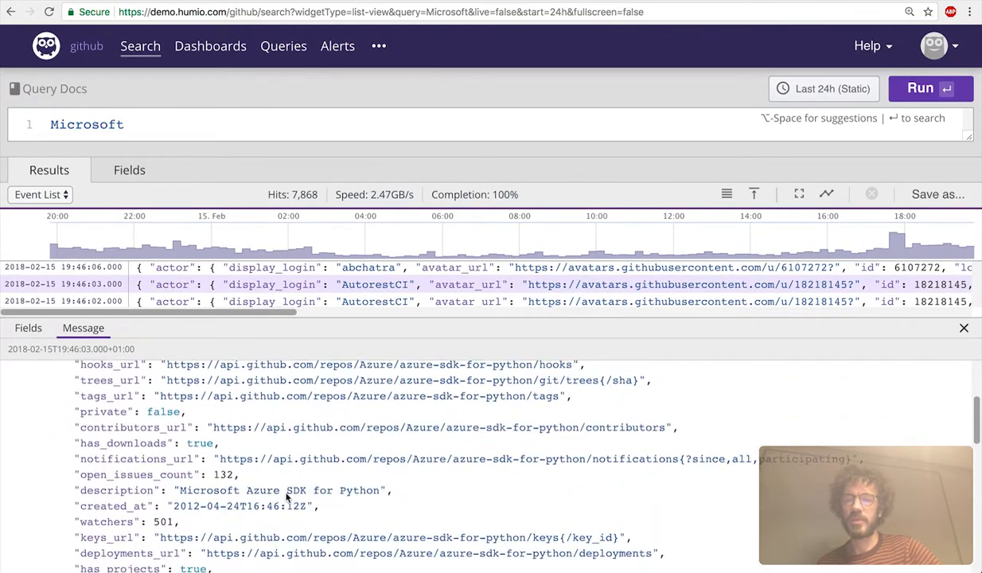
scroll(285, 494, "down", 15)
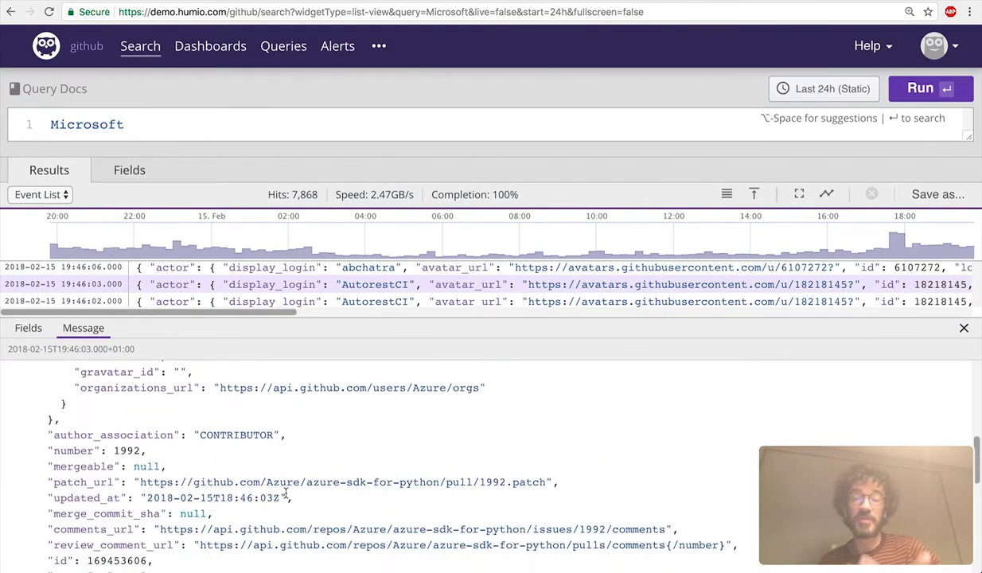
scroll(285, 498, "down", 15)
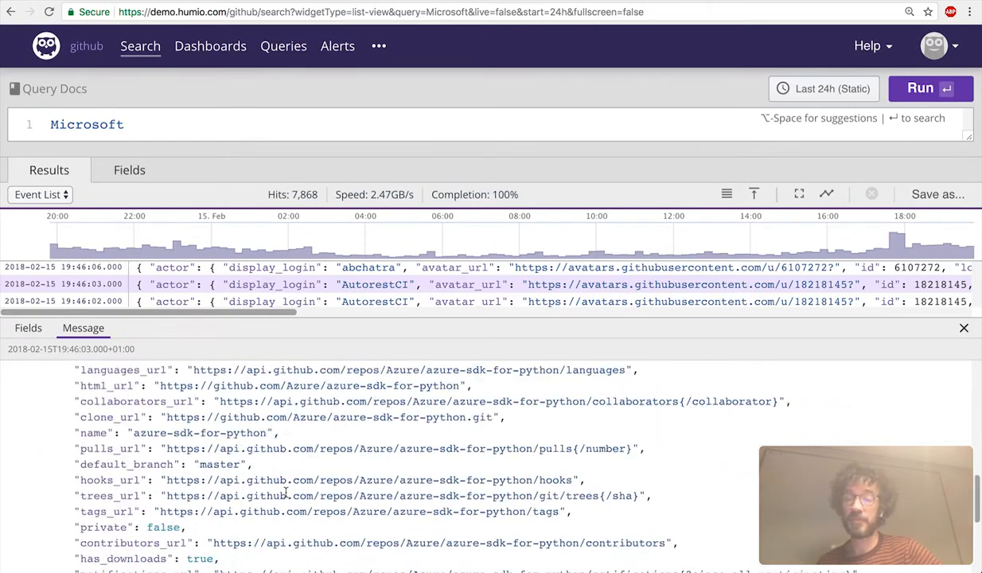
scroll(285, 493, "down", 10)
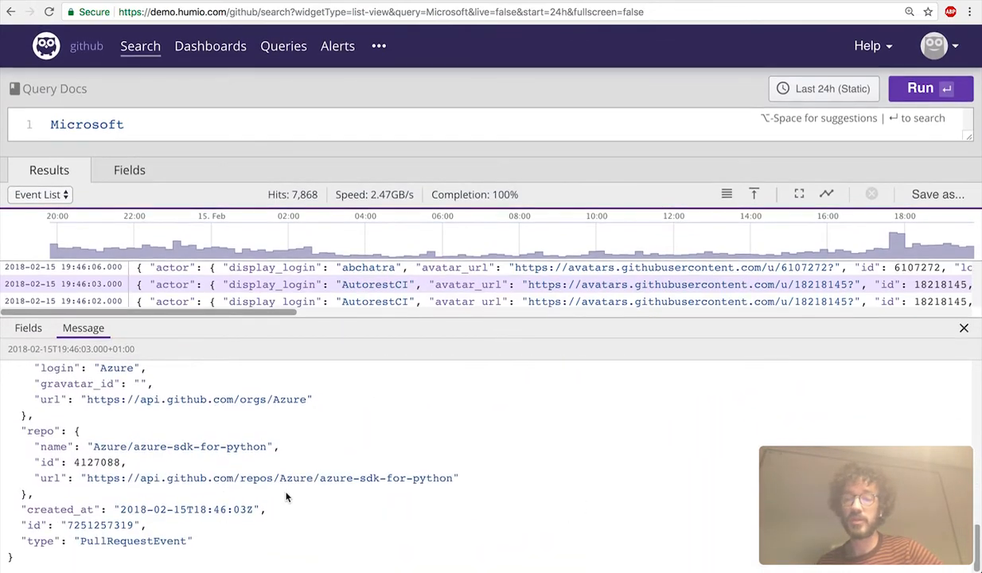
scroll(287, 498, "up", 2)
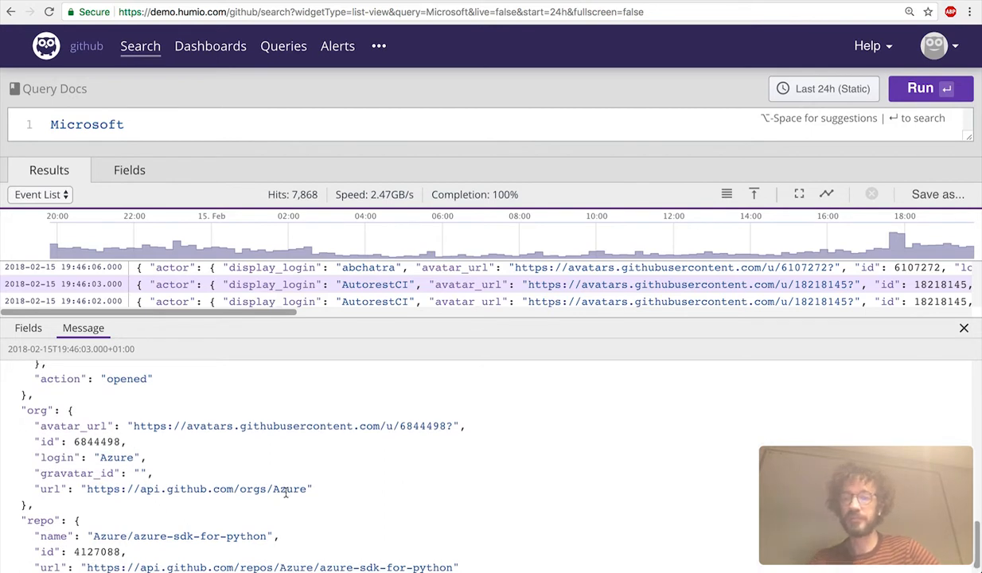
scroll(285, 494, "down", 2)
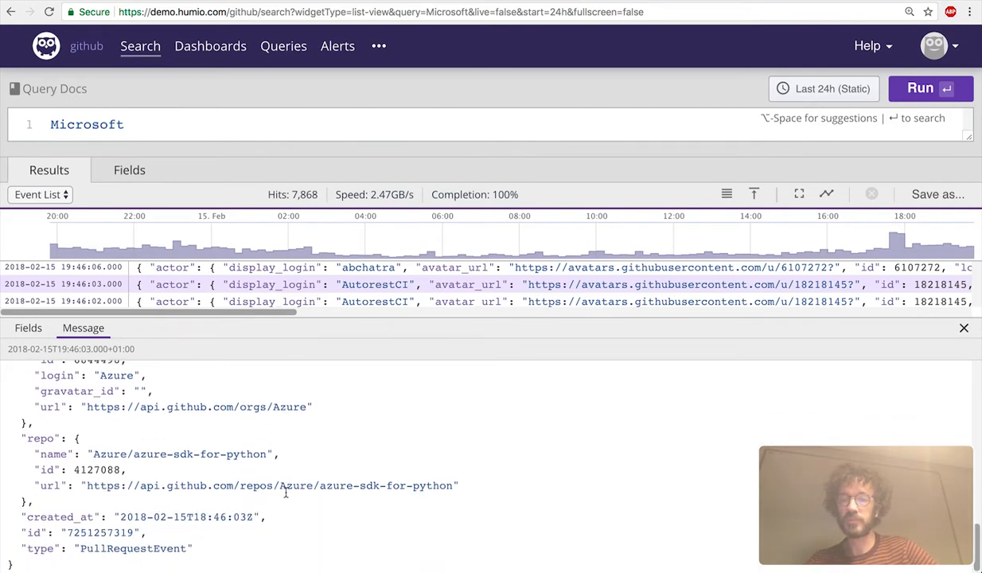
Replace the search query with repo.name=Azure/* and run it
triple_click(261, 117)
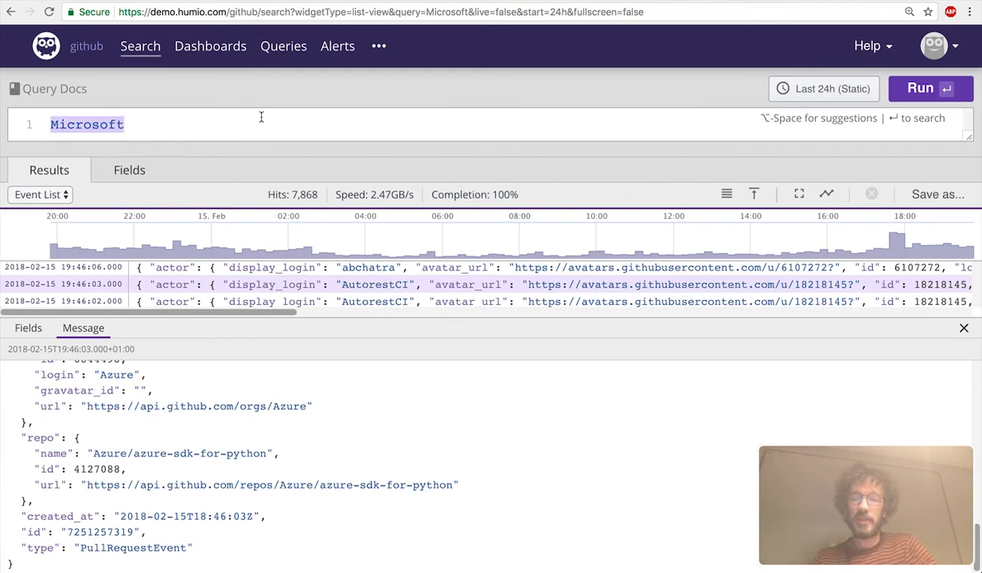
type("repo.name=Az")
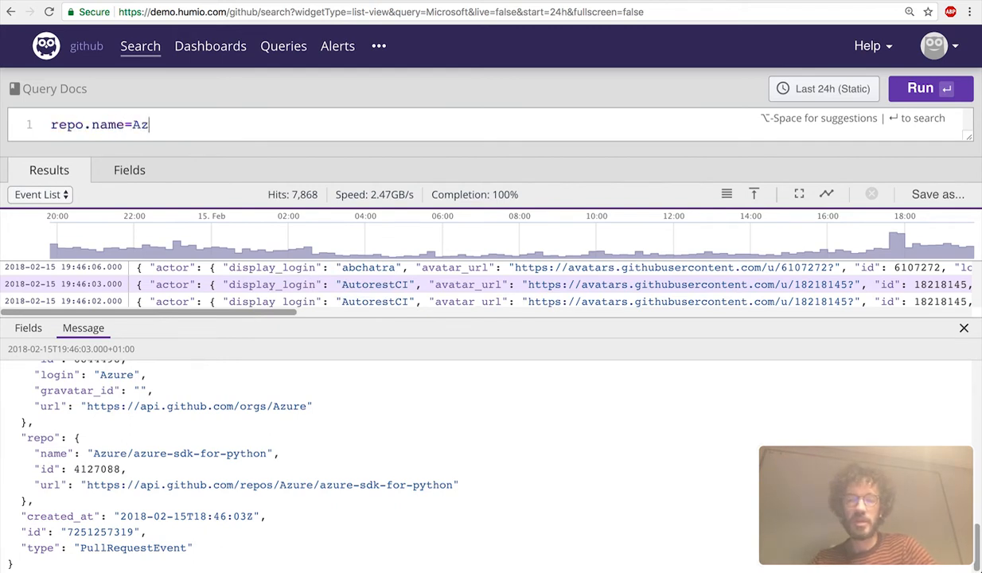
type("ure/*")
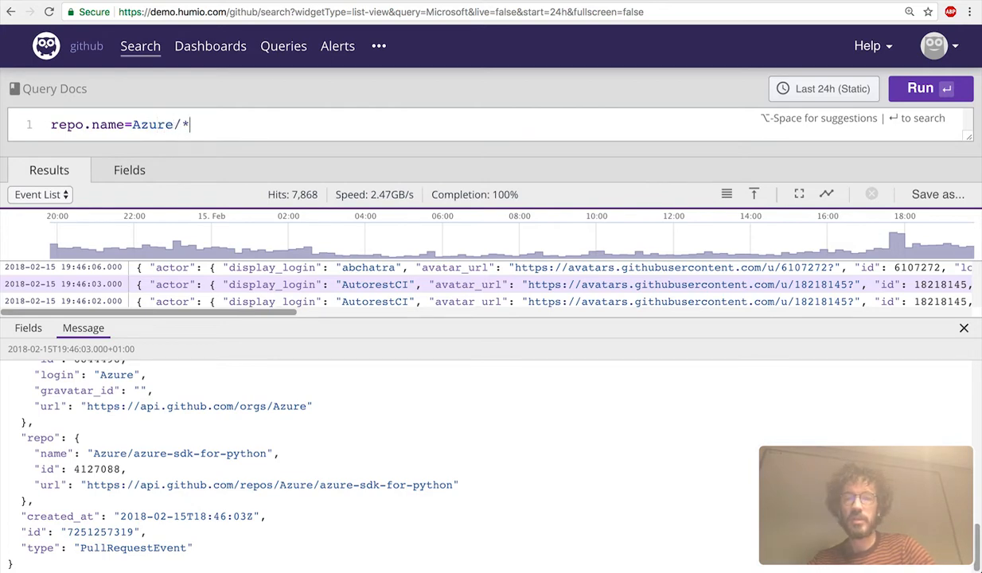
key("Return")
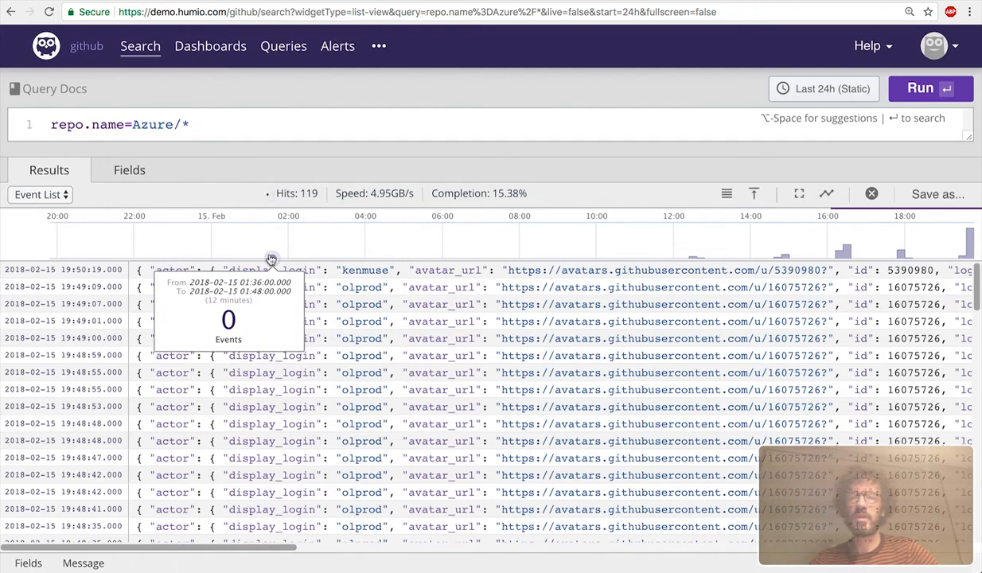
Extend the Azure query with | groupby(repo.name) and run it to count events per repository
left_click(334, 127)
type("|")
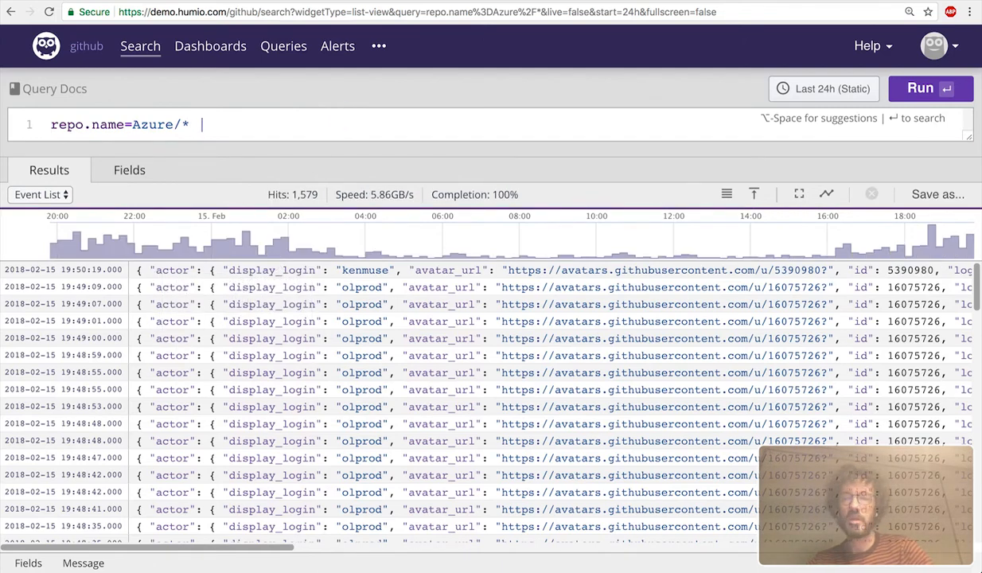
type(" groupby")
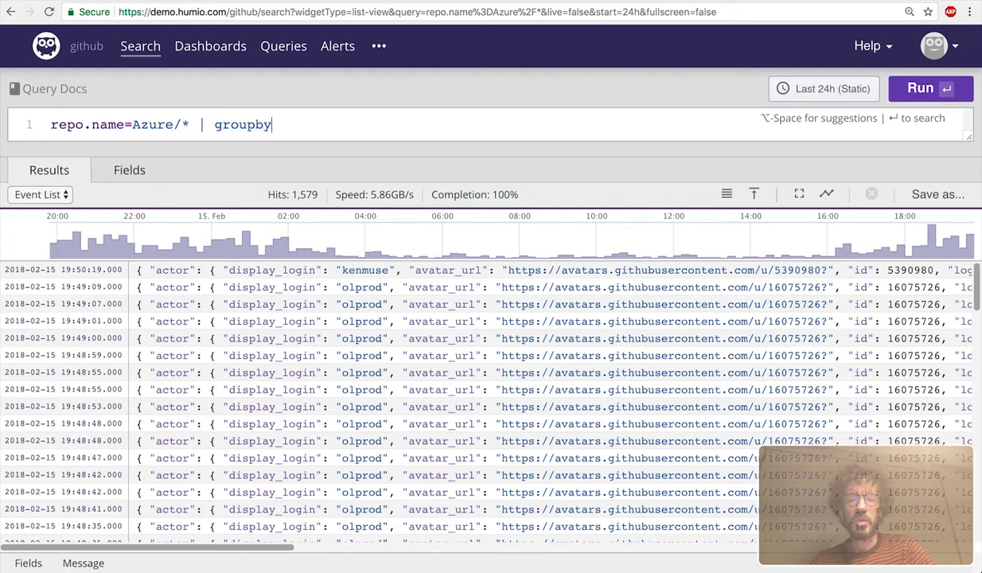
type("(repo.nam")
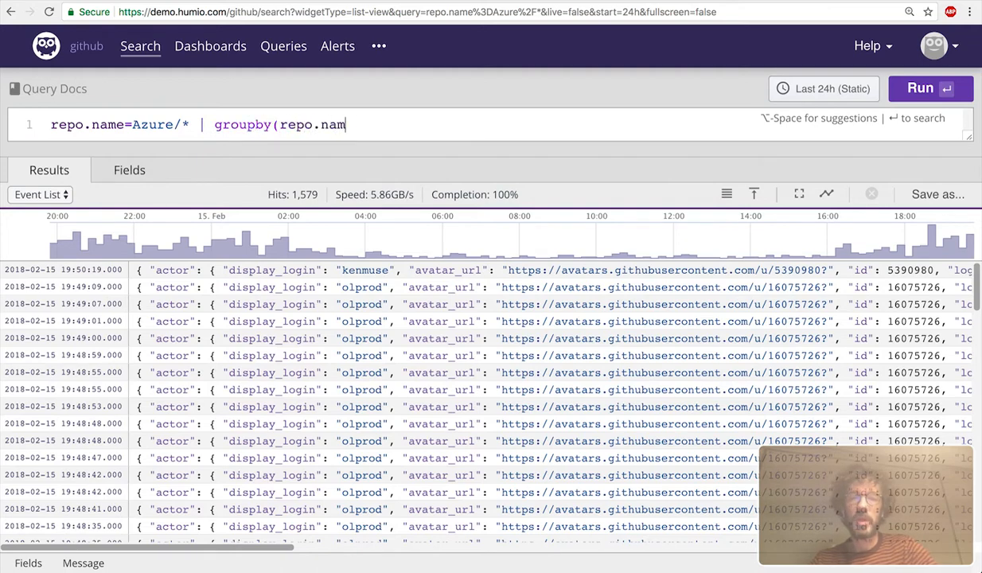
type("e)")
key("Return")
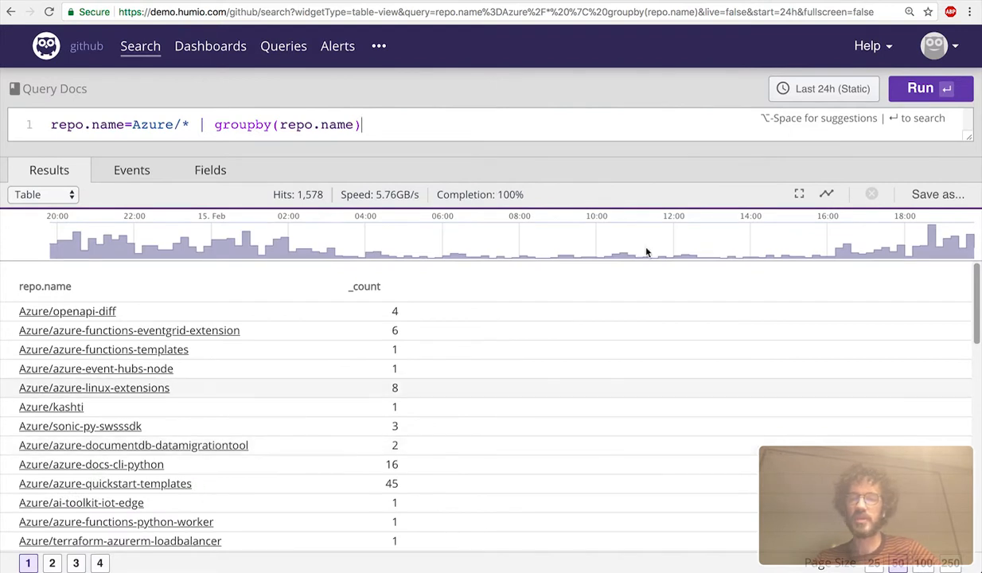
Append | sort() to the grouped query and run it to order the repositories by event count
type("|")
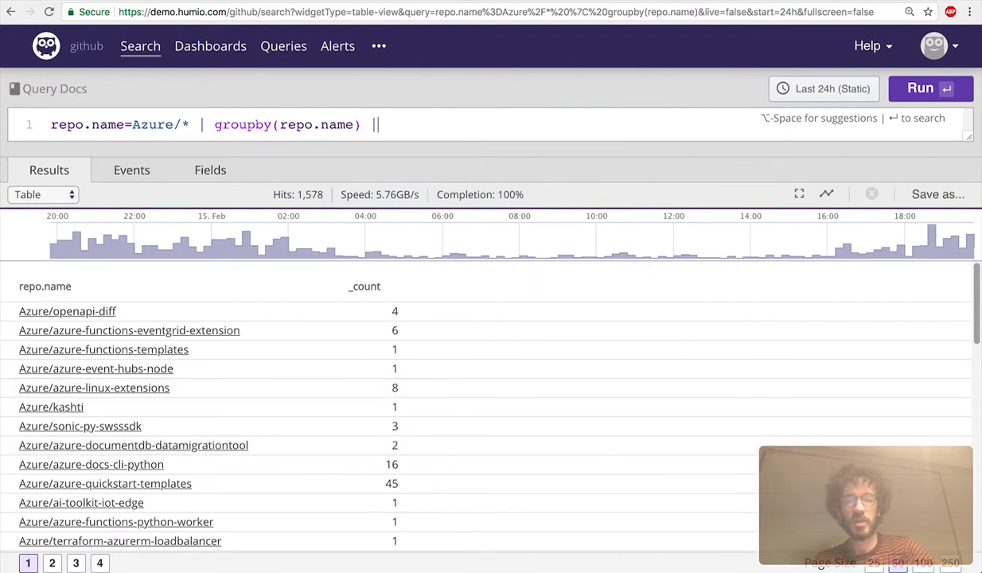
type(" sort()")
key("Return")
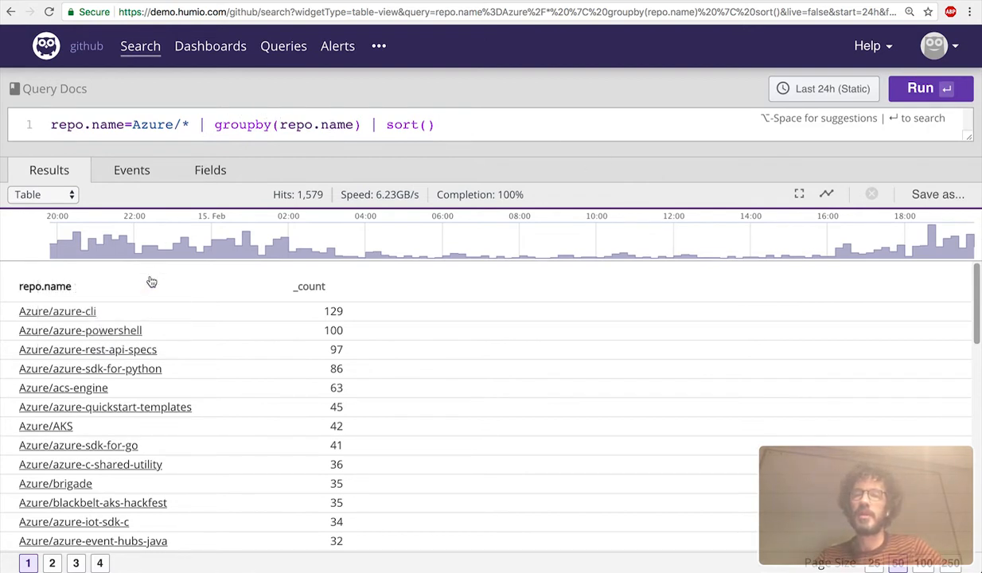
Drill down into the events of the Azure/azure-cli repository and open the field details of one event
left_click(65, 315)
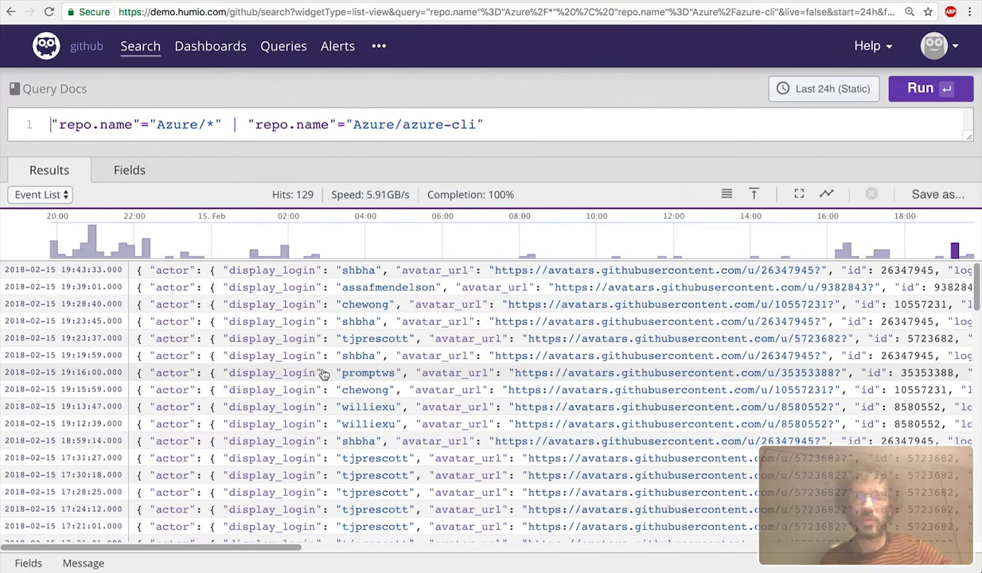
scroll(324, 374, "down", 5)
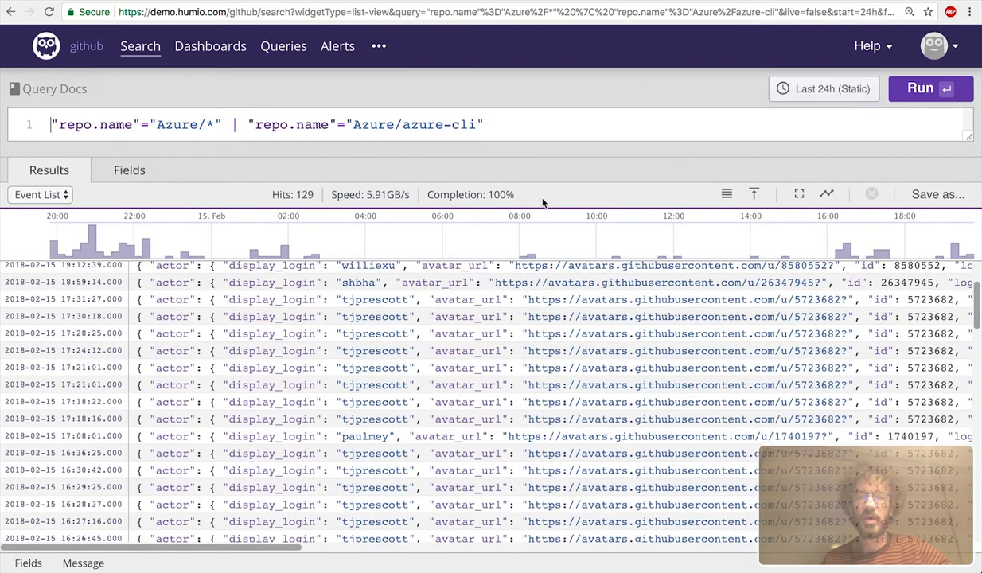
left_click(447, 322)
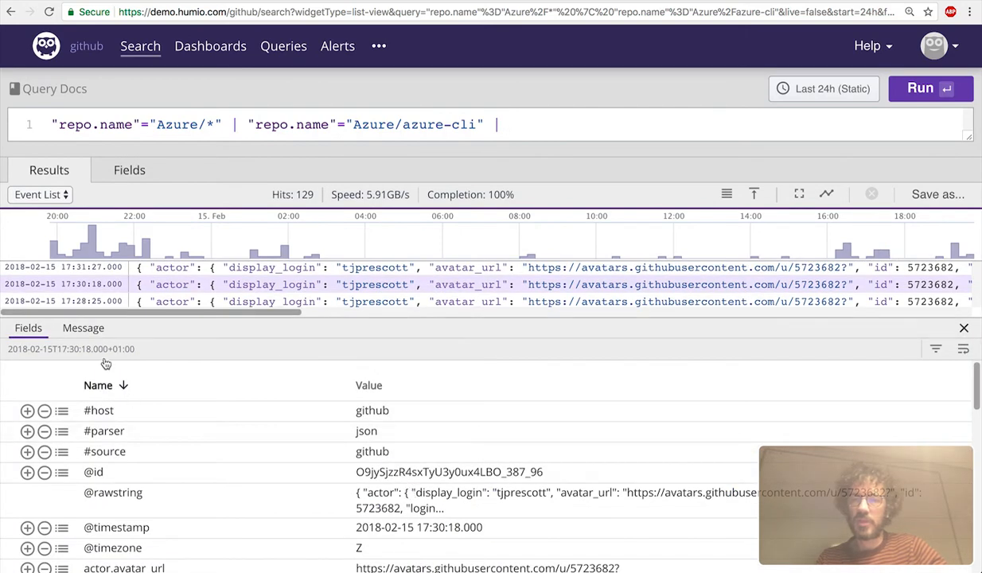
Examine the raw message of the selected Azure/azure-cli event, including its type, repo and payload entries
left_click(83, 328)
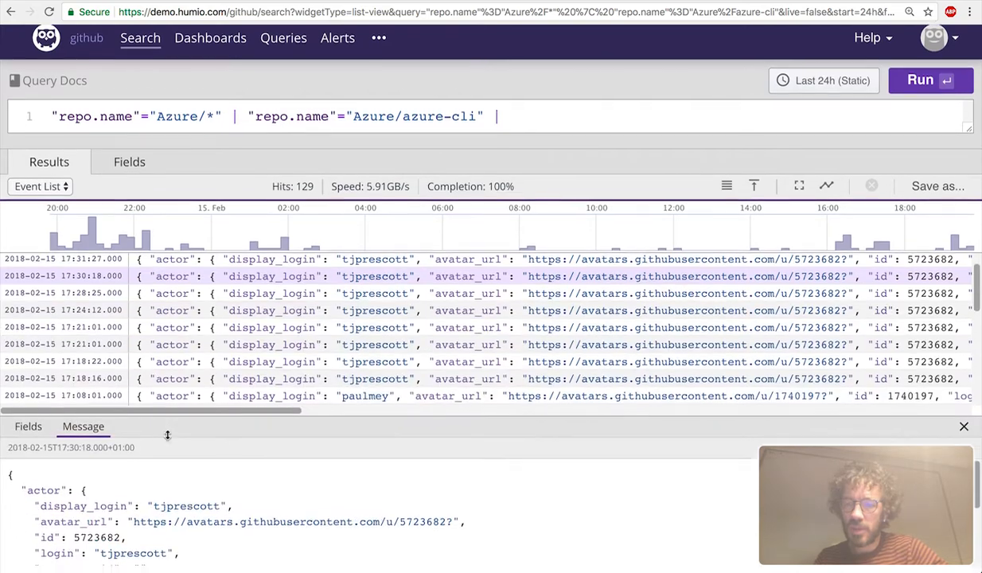
left_click_drag(164, 426, 189, 382)
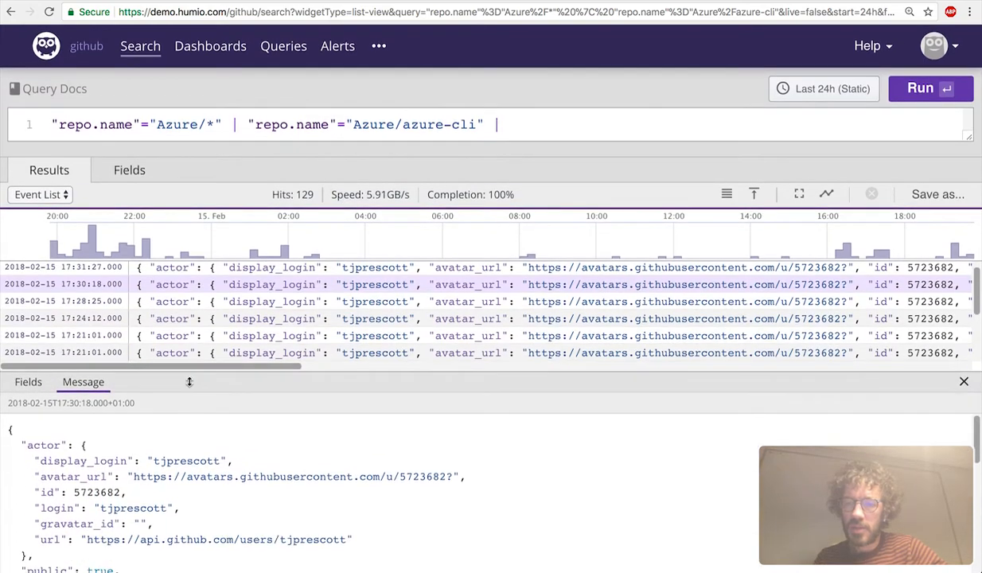
scroll(180, 482, "down", 10)
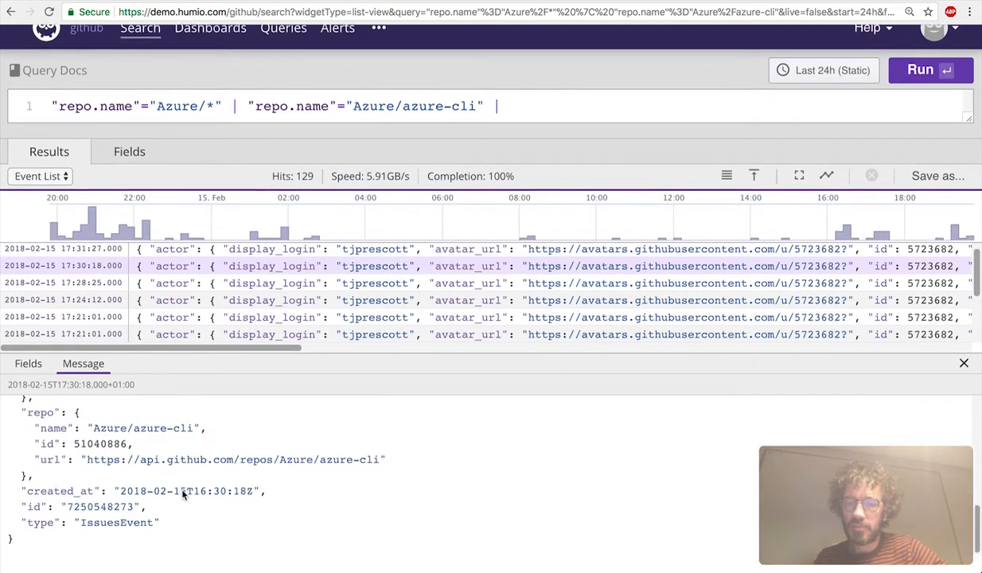
scroll(182, 493, "up", 2)
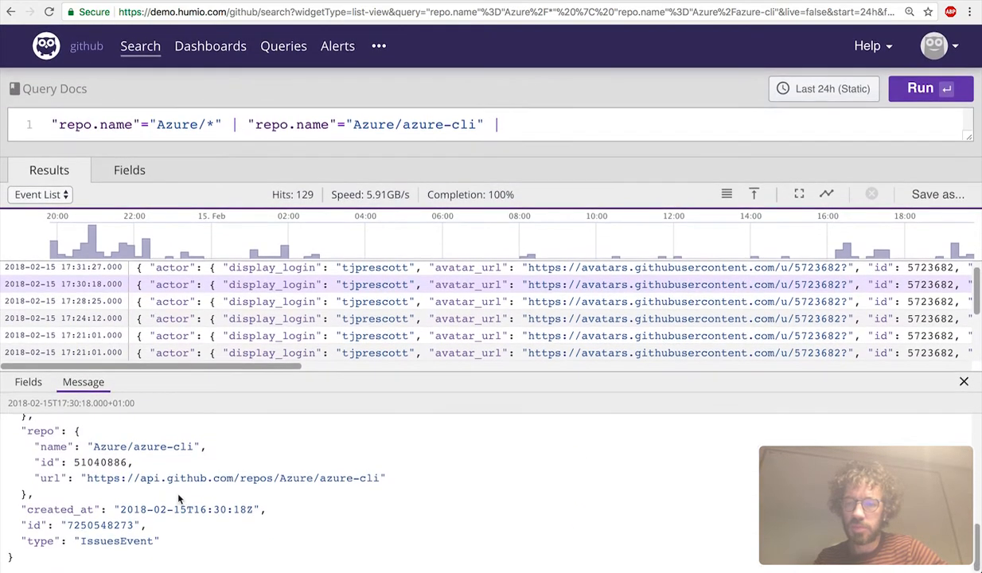
triple_click(108, 541)
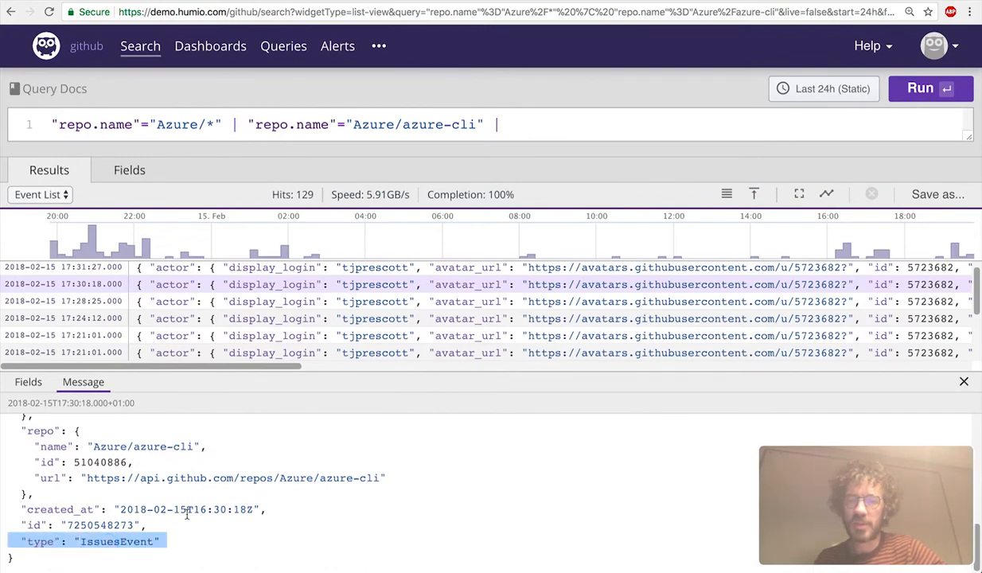
scroll(185, 515, "up", 15)
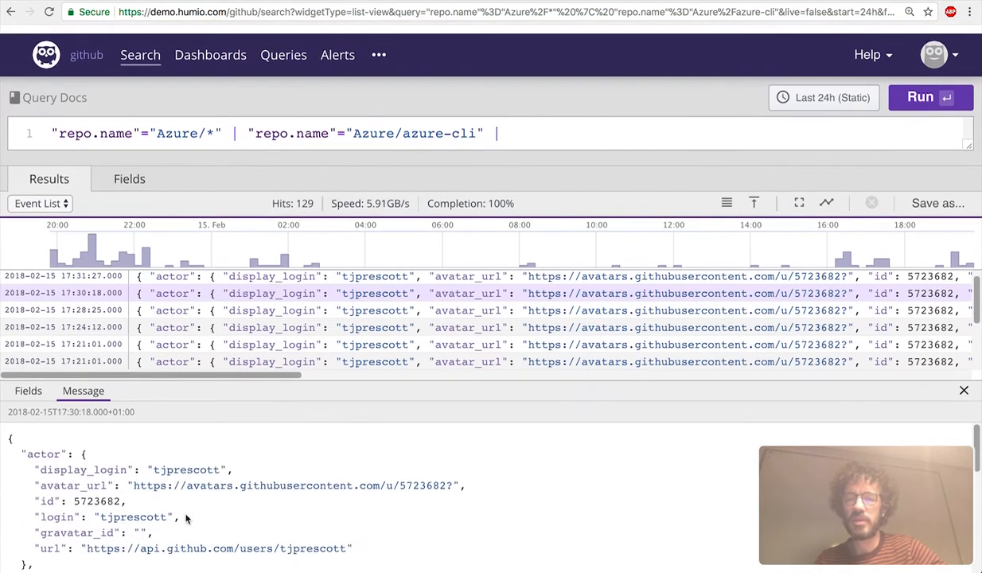
scroll(186, 519, "down", 4)
scroll(187, 519, "down", 1)
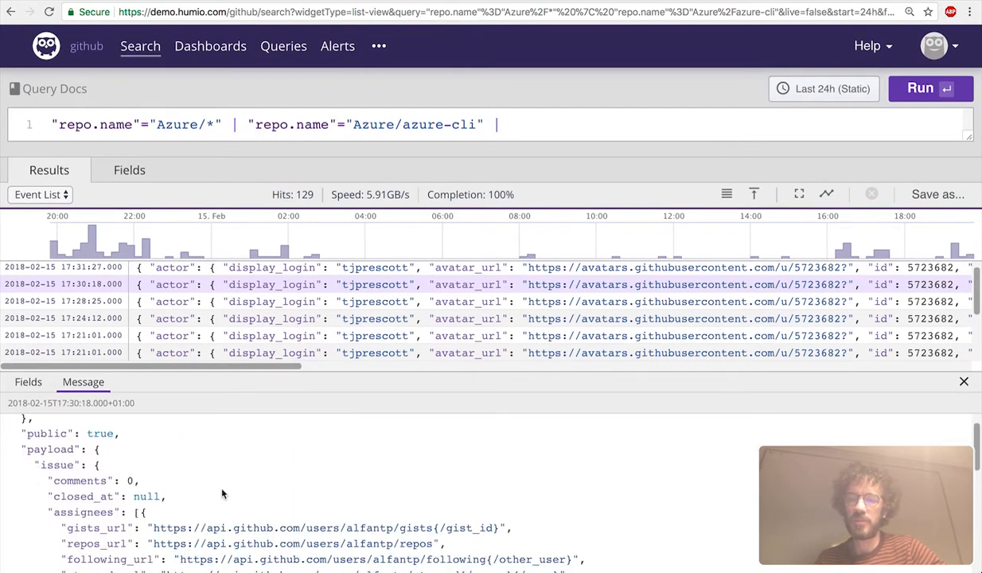
Append groupby(type) to the Azure/azure-cli query and run it to count its events per type
left_click(603, 125)
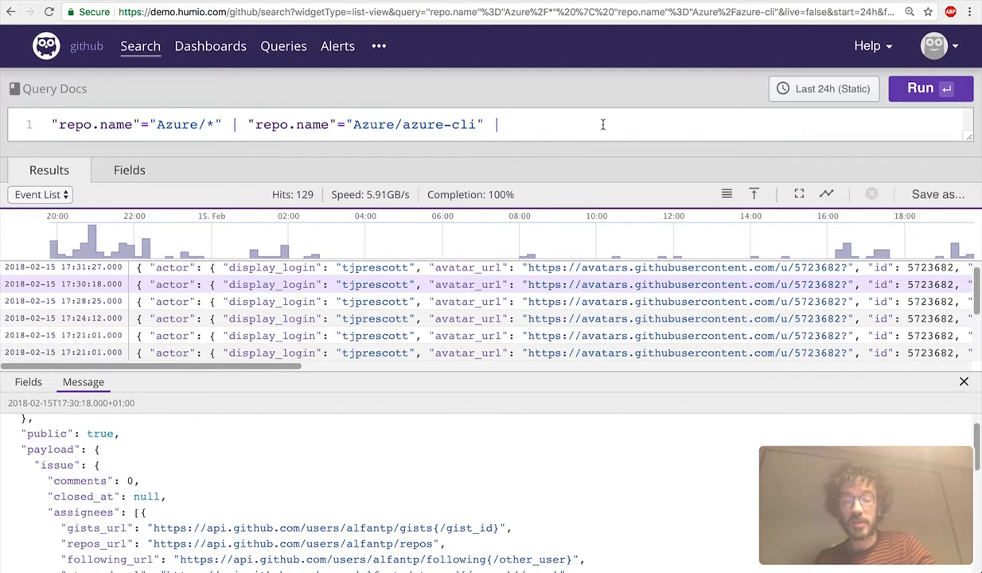
type("gt")
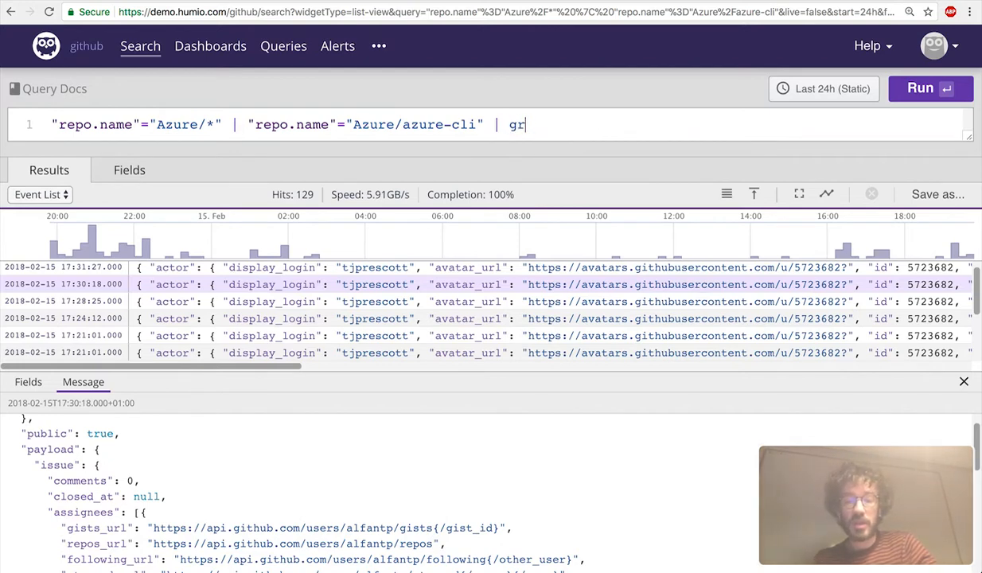
type("oupby(typ")
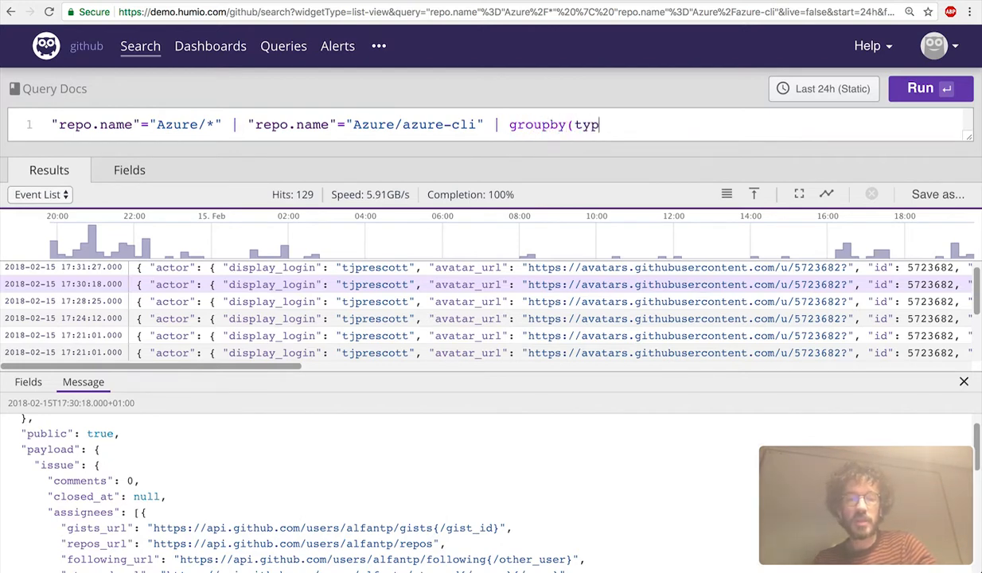
type("e)")
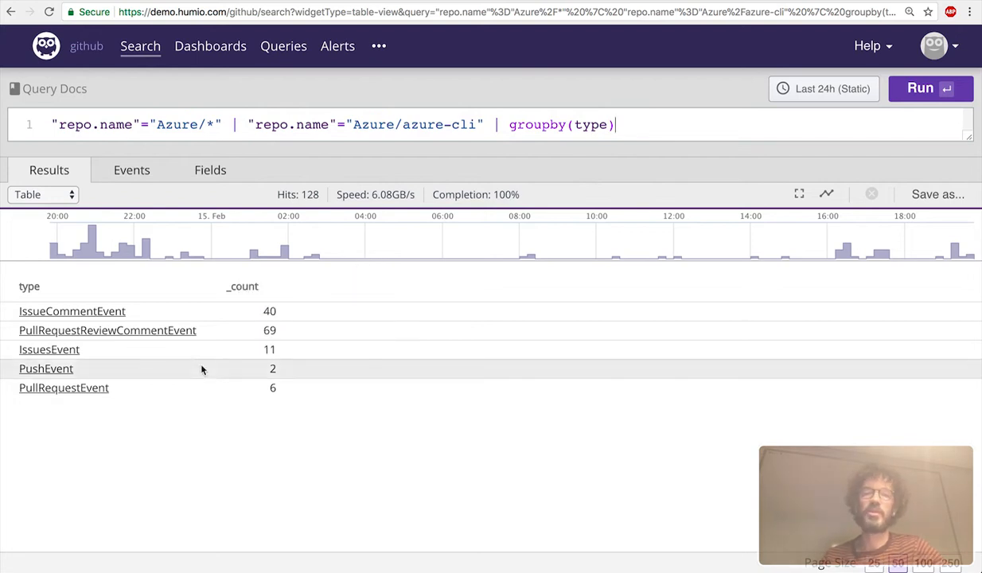
Remove the Azure/azure-cli filter from the query and run it to count event types across all Azure repositories
left_click_drag(229, 124, 487, 124)
key("BackSpace")
key("BackSpace")
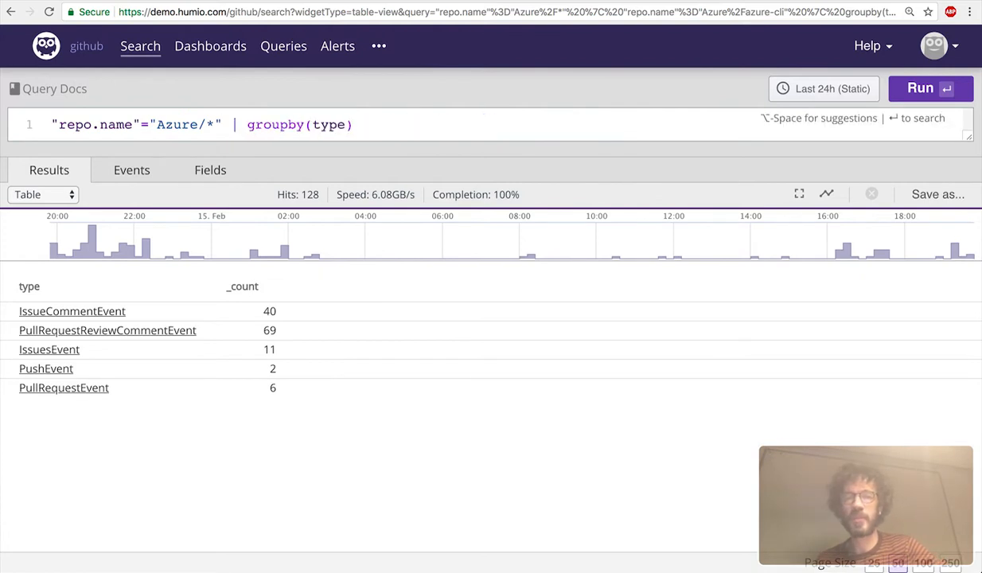
key("Return")
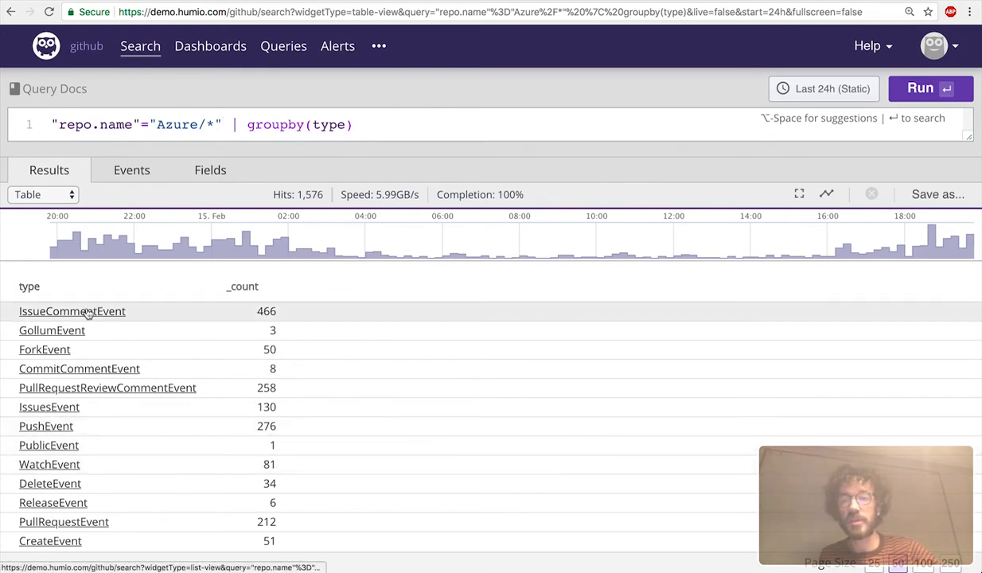
Drill down into the PushEvent results and read one event's raw message down to its commit details
left_click(54, 430)
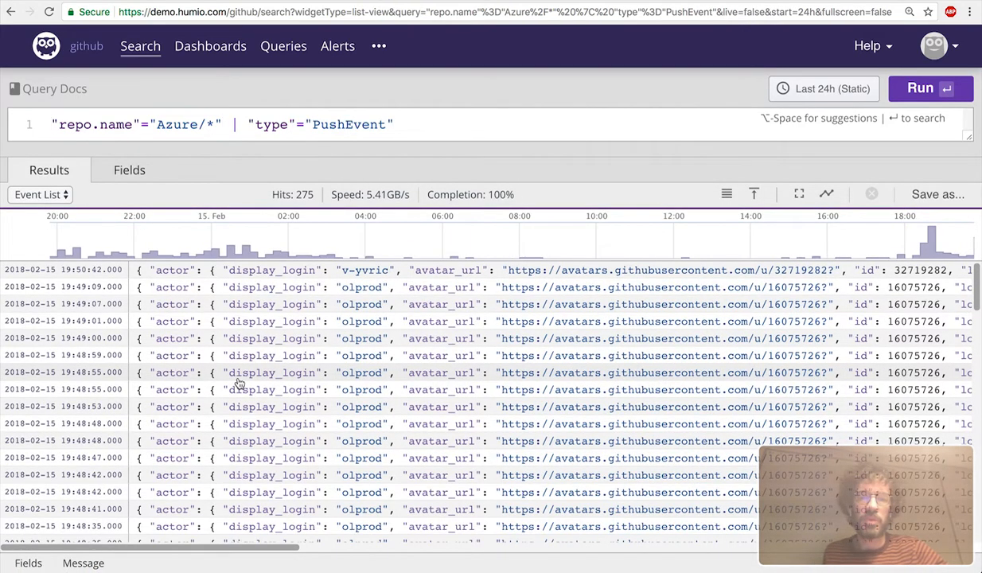
left_click(344, 293)
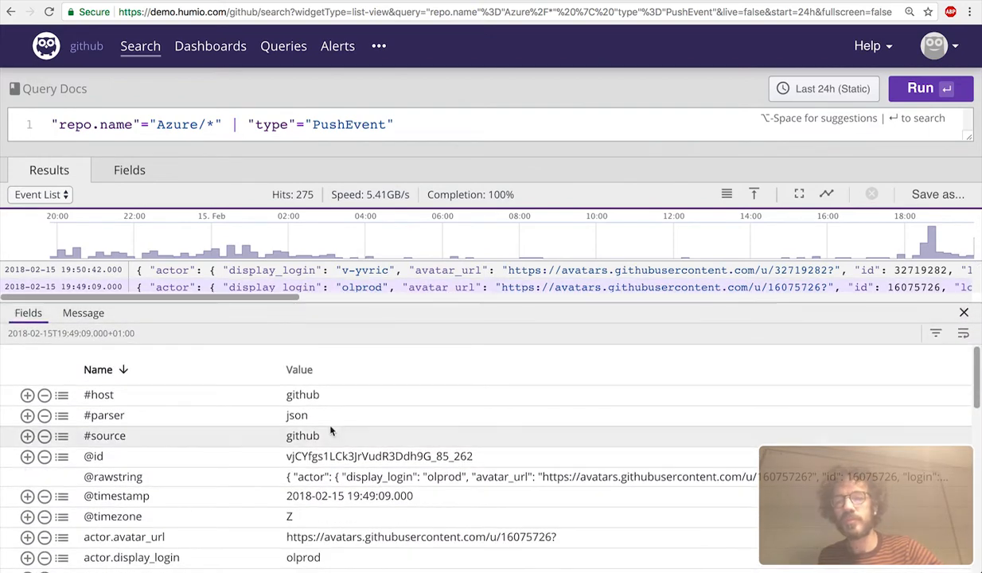
left_click(90, 311)
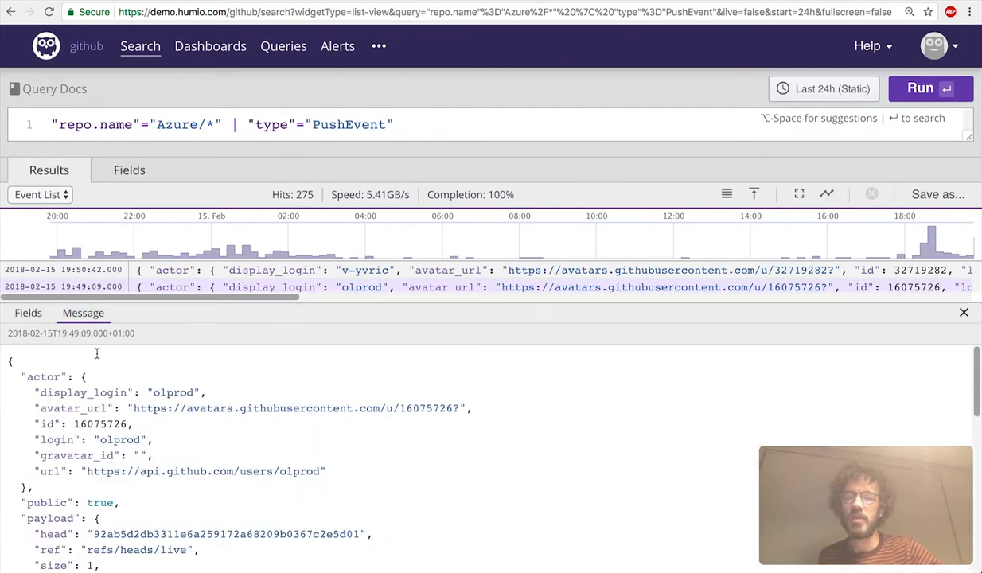
scroll(210, 465, "down", 1)
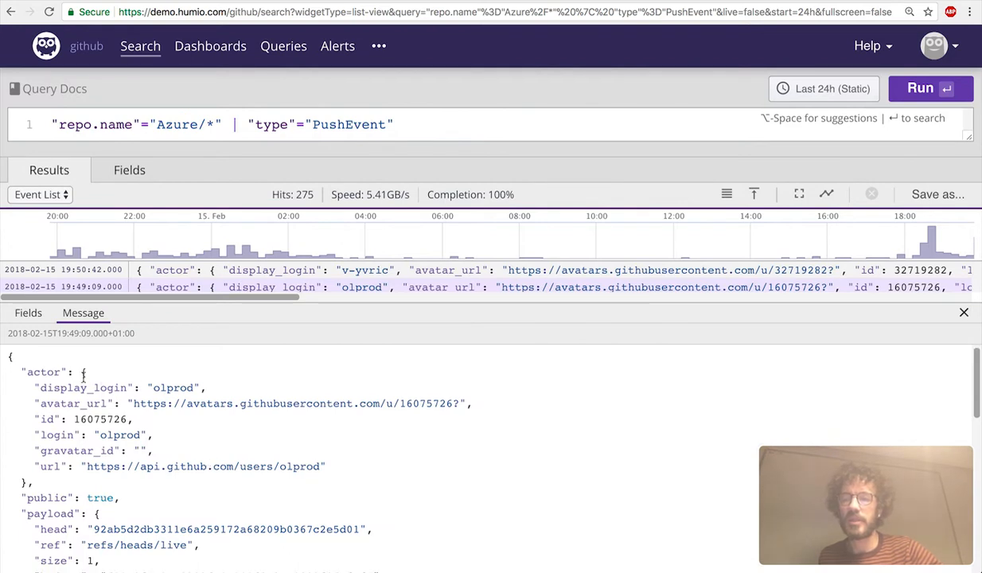
scroll(162, 456, "down", 3)
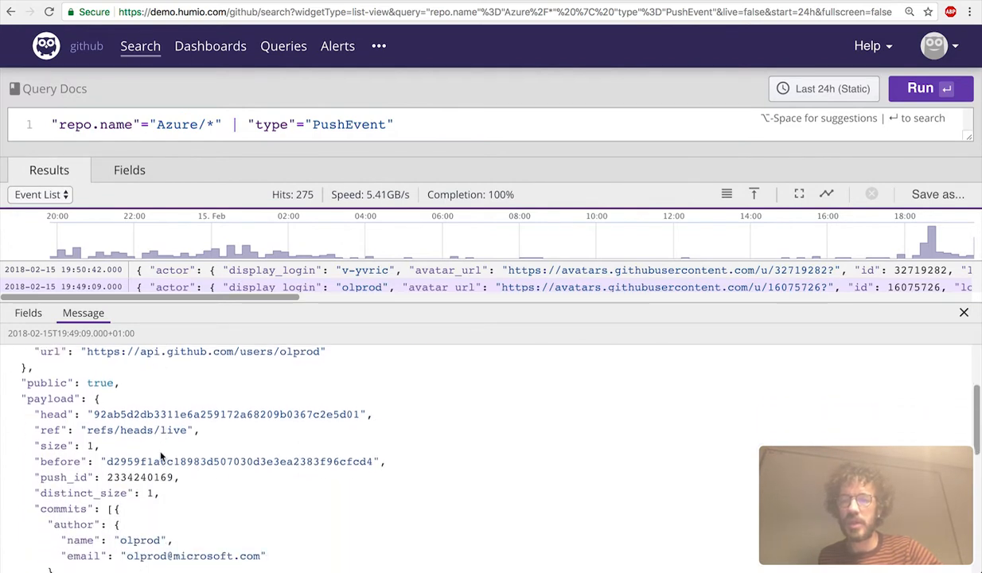
scroll(81, 474, "down", 3)
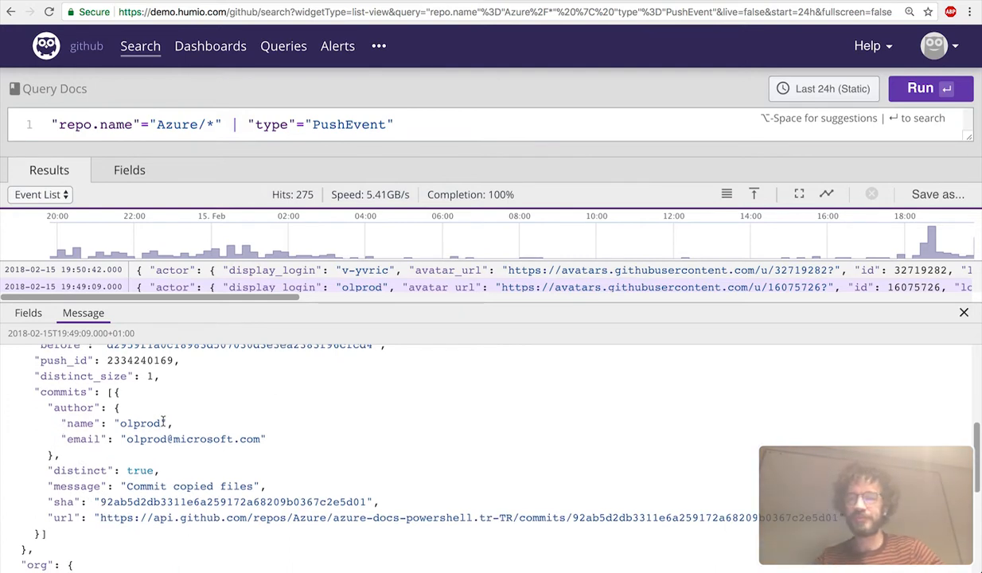
Extend the PushEvent query with | groupby(actor.display_login) and run it to count pushes per account
left_click(558, 115)
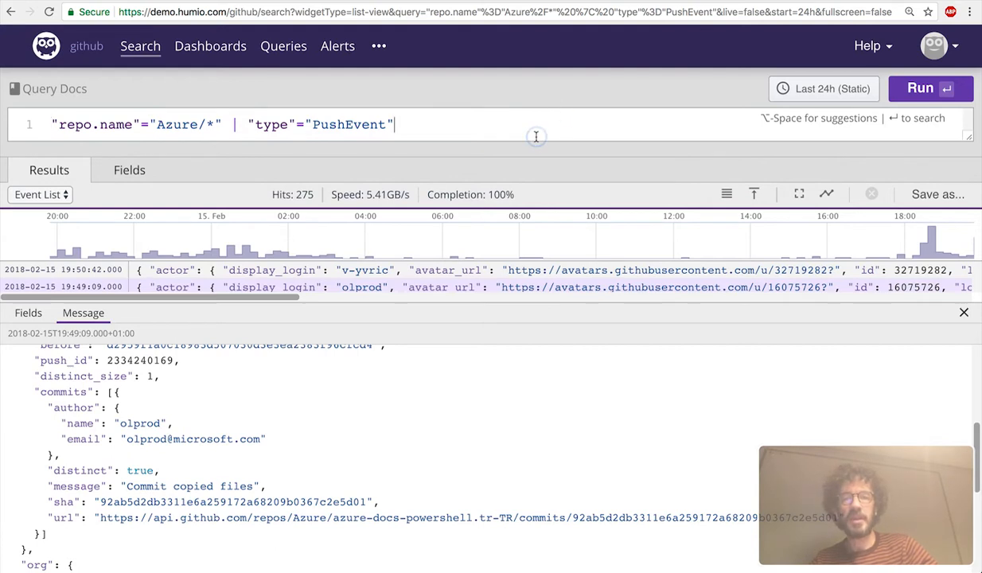
type("| f")
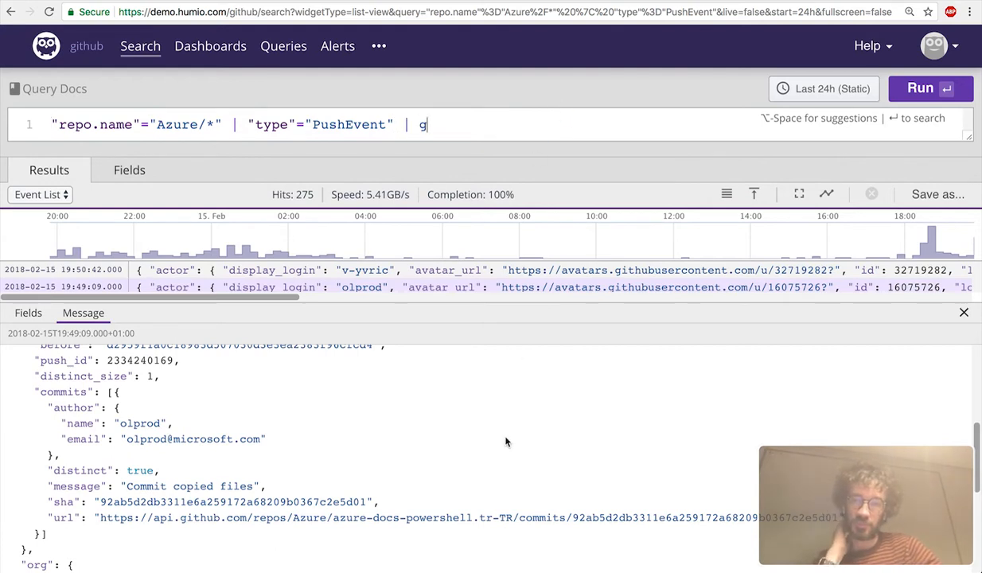
scroll(504, 439, "up", 5)
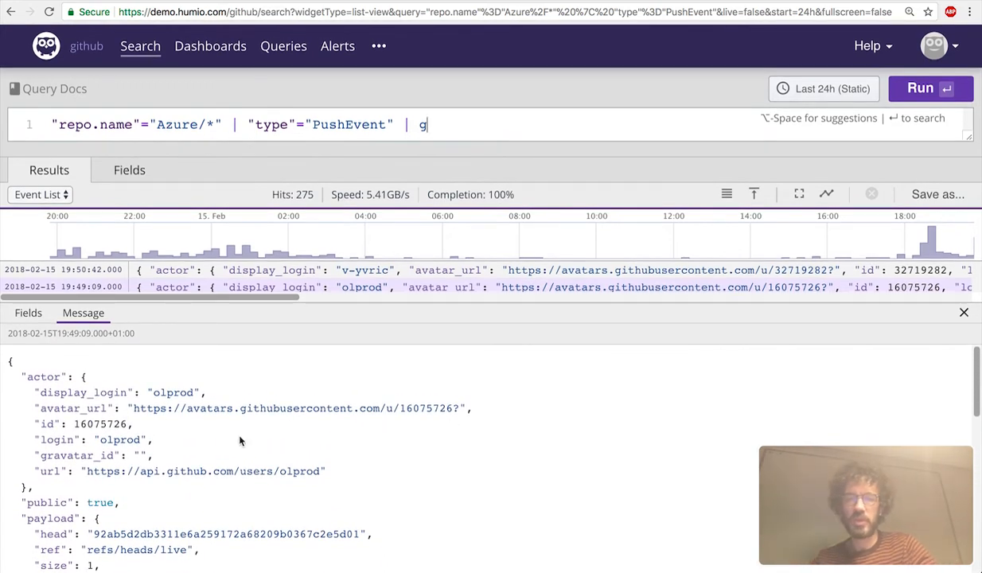
key("BackSpace")
type("gro")
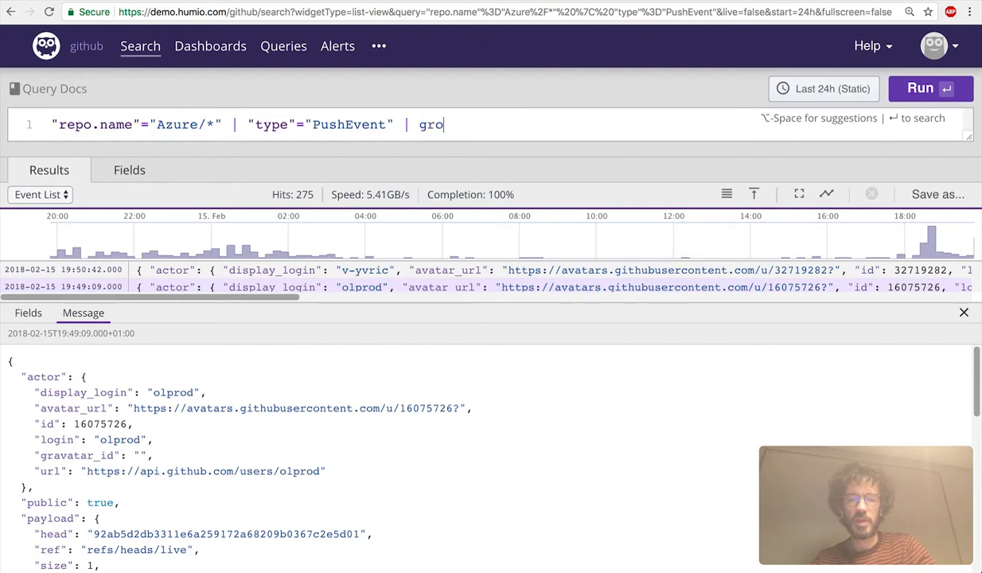
type("upby(ac")
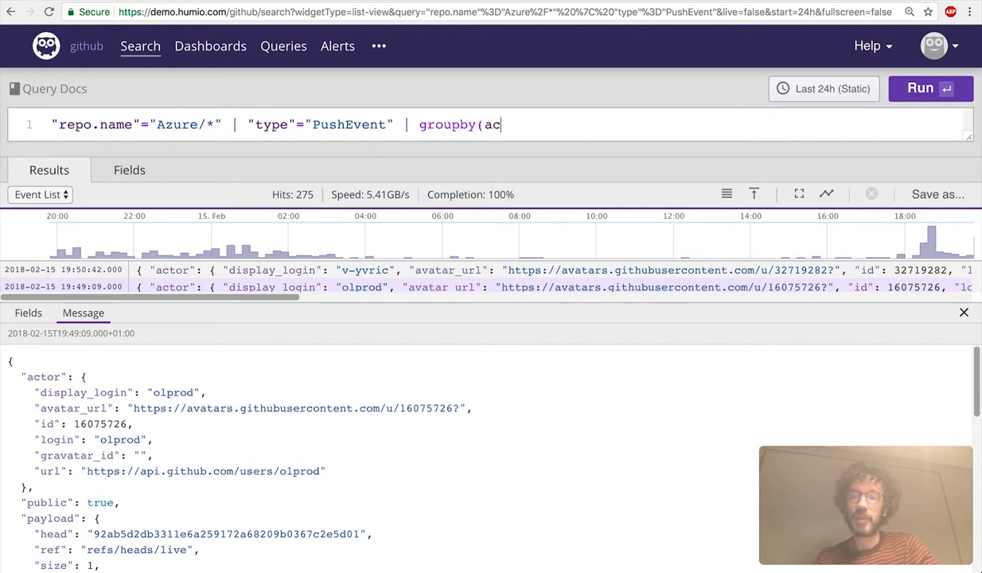
type("tor.d")
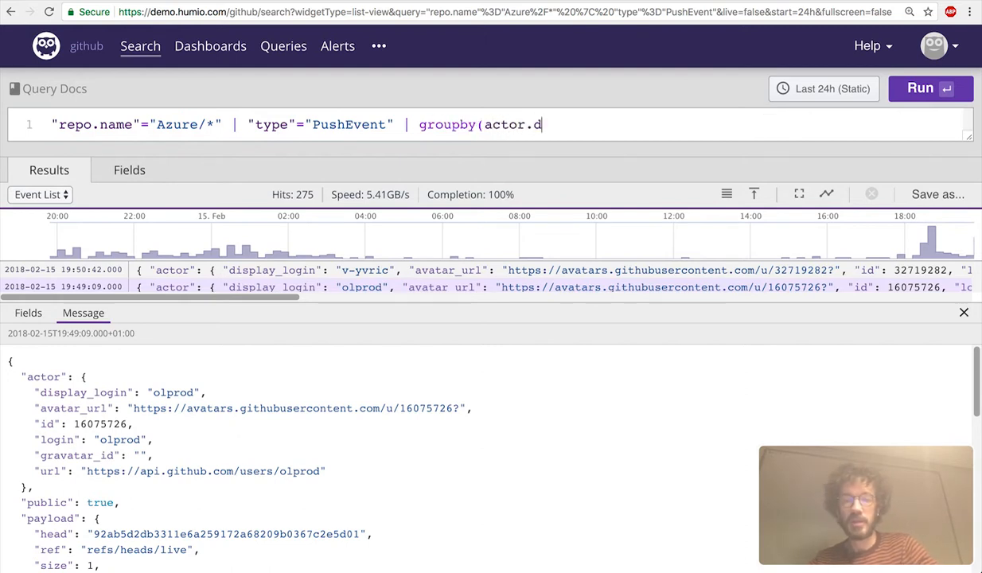
type("isplay_logi")
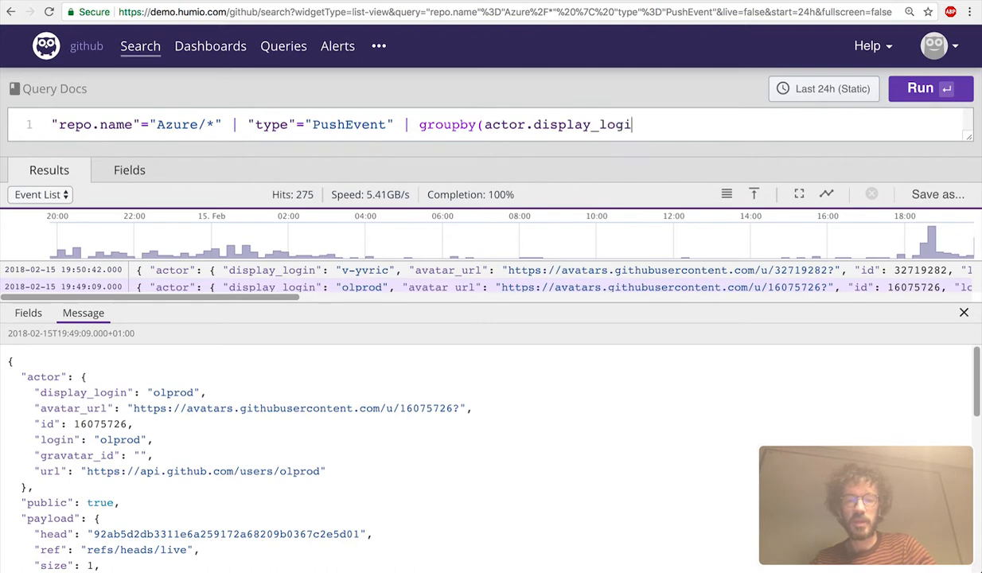
type("n)")
key("Return")
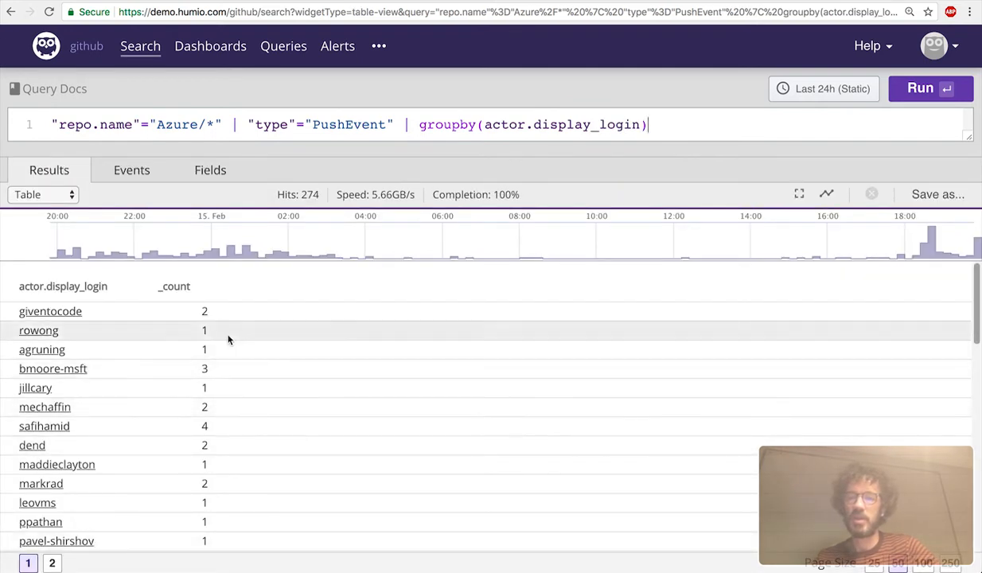
Append | sort() to the grouped query, run it, and drill down into the push events of the most active account
type("| sort()")
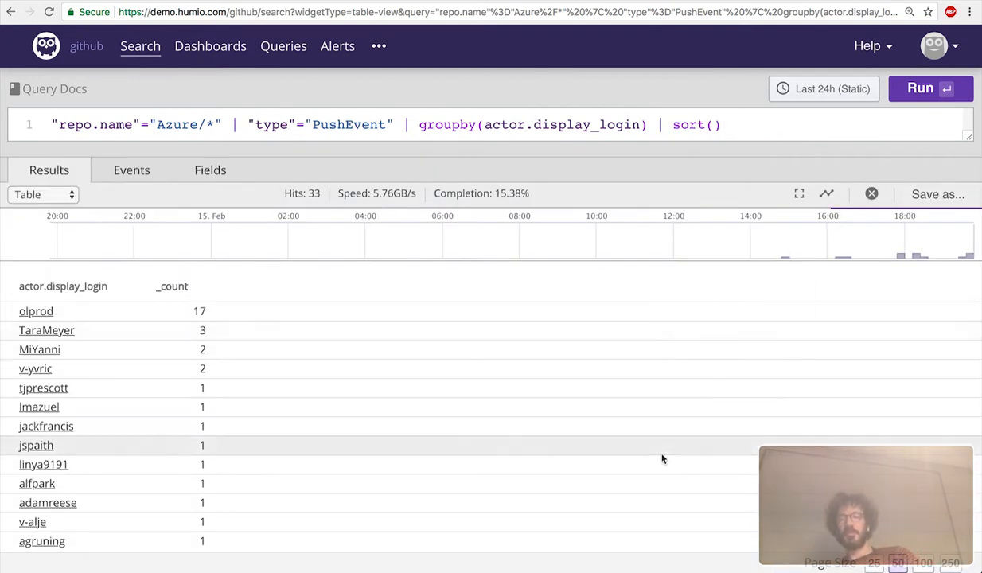
left_click(35, 312)
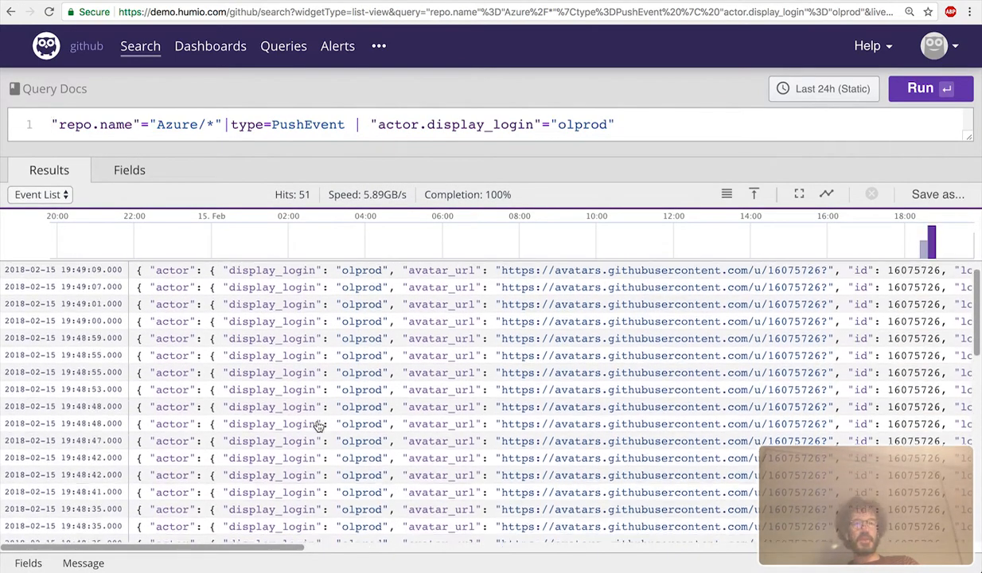
mouse_move(943, 242)
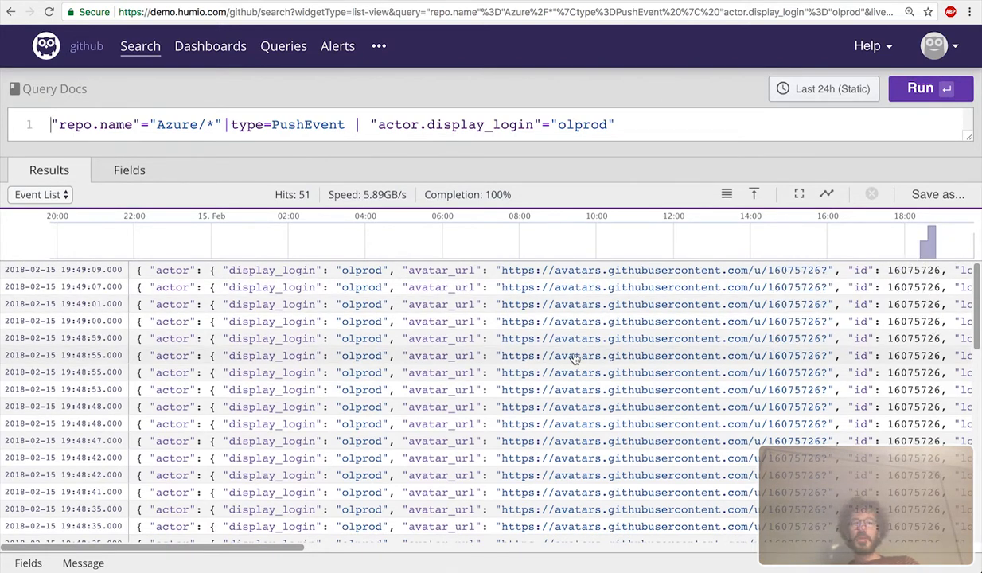
Read the raw message of one of the account's push events down to its repo details, and enlarge the event list
left_click(288, 346)
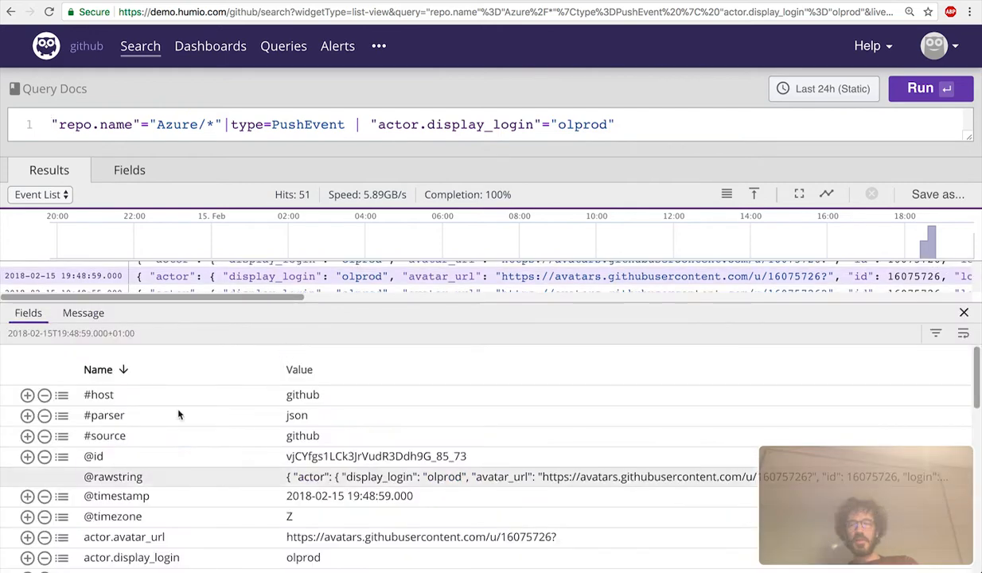
left_click(83, 313)
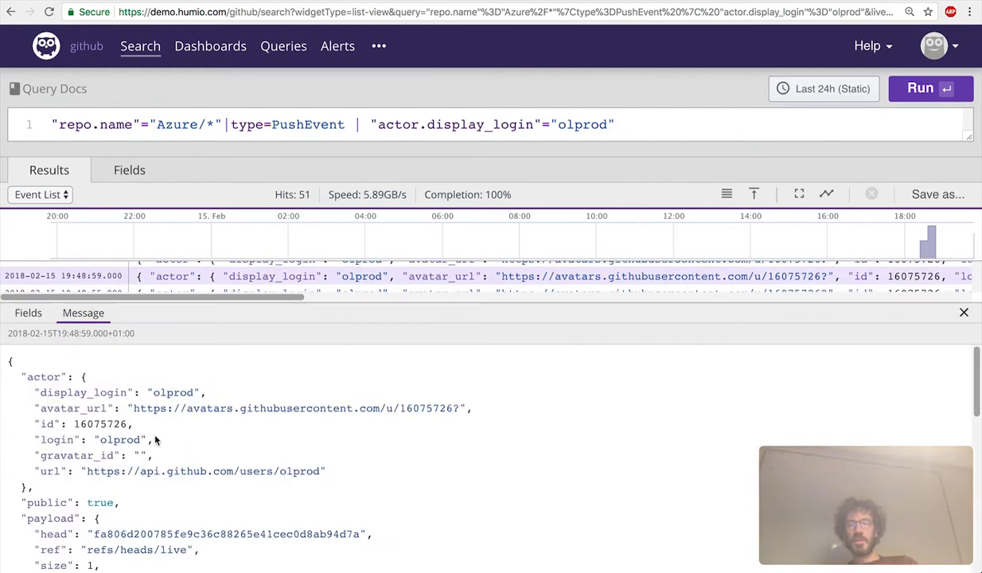
scroll(171, 469, "down", 5)
scroll(177, 481, "down", 5)
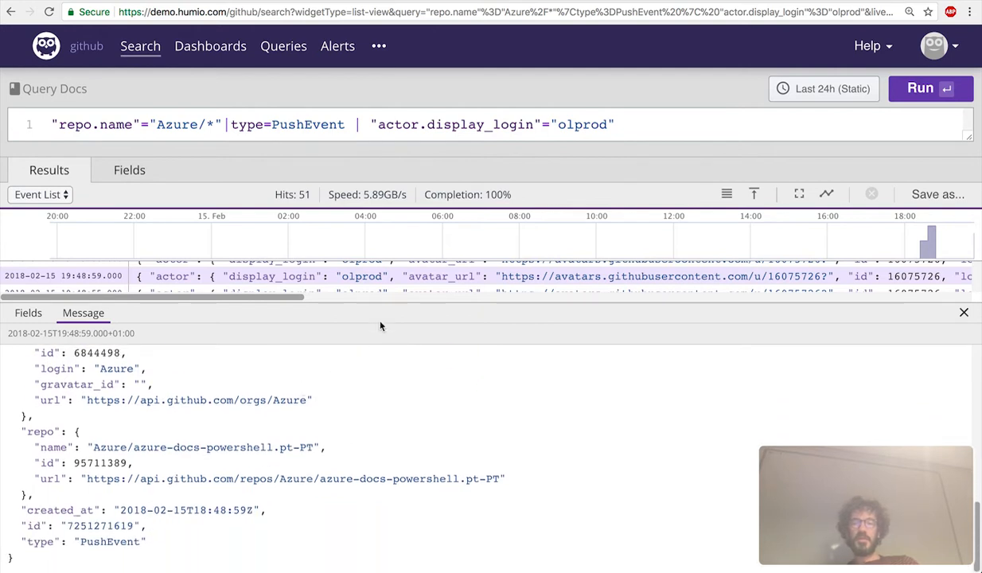
left_click_drag(390, 309, 391, 437)
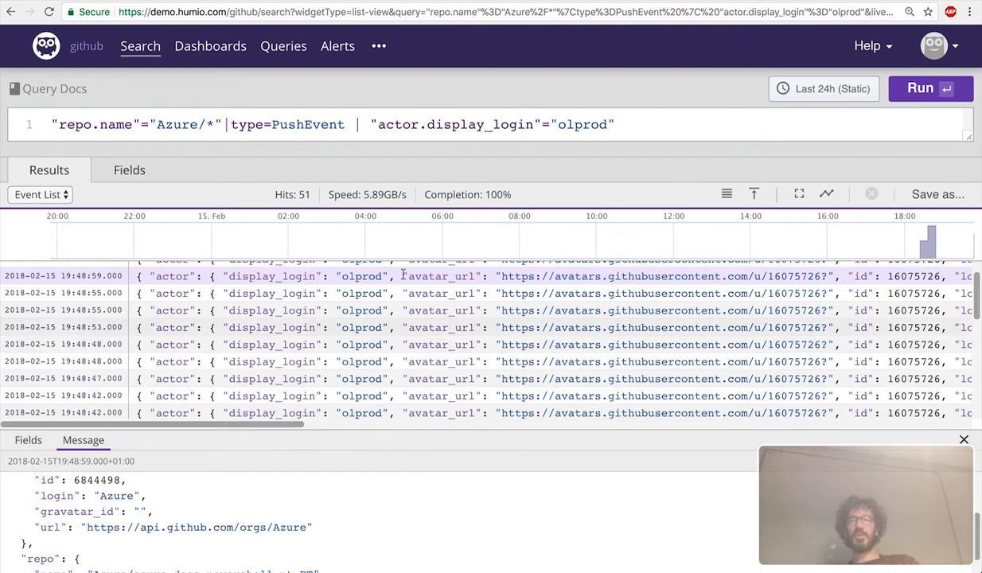
Open the GitHub dashboard and look over its events, unique users, issues and popular repos widgets
left_click(209, 46)
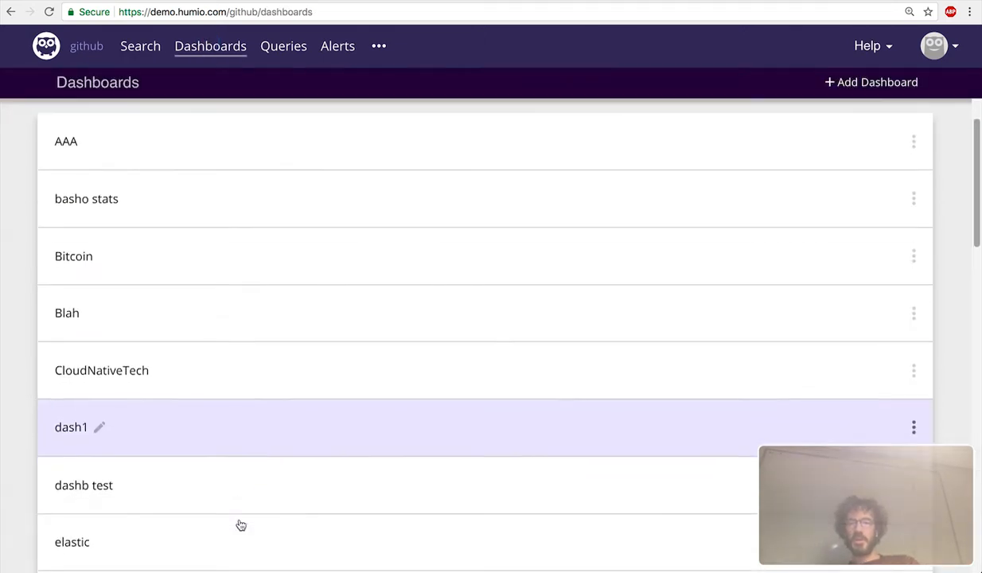
scroll(242, 525, "down", 3)
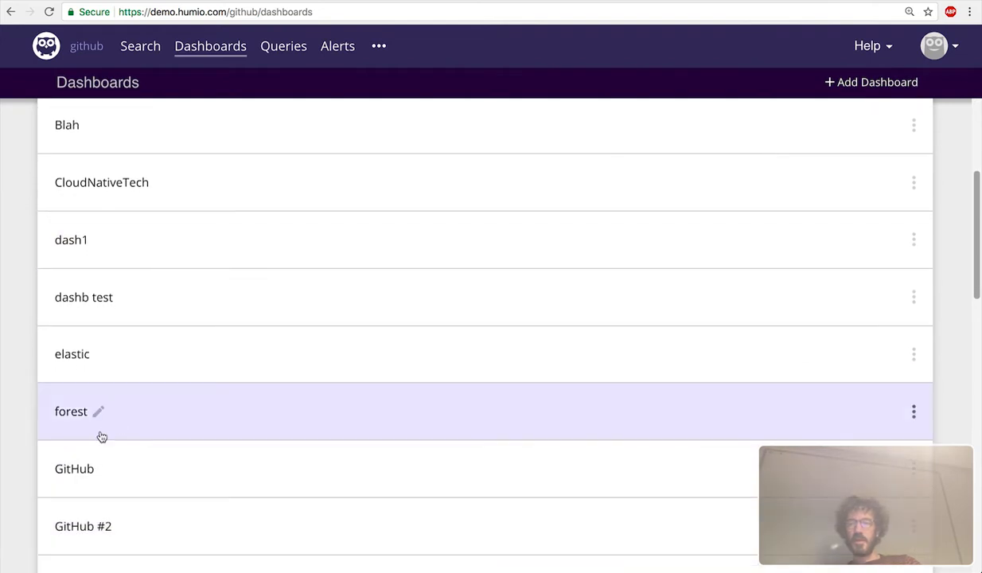
left_click(62, 471)
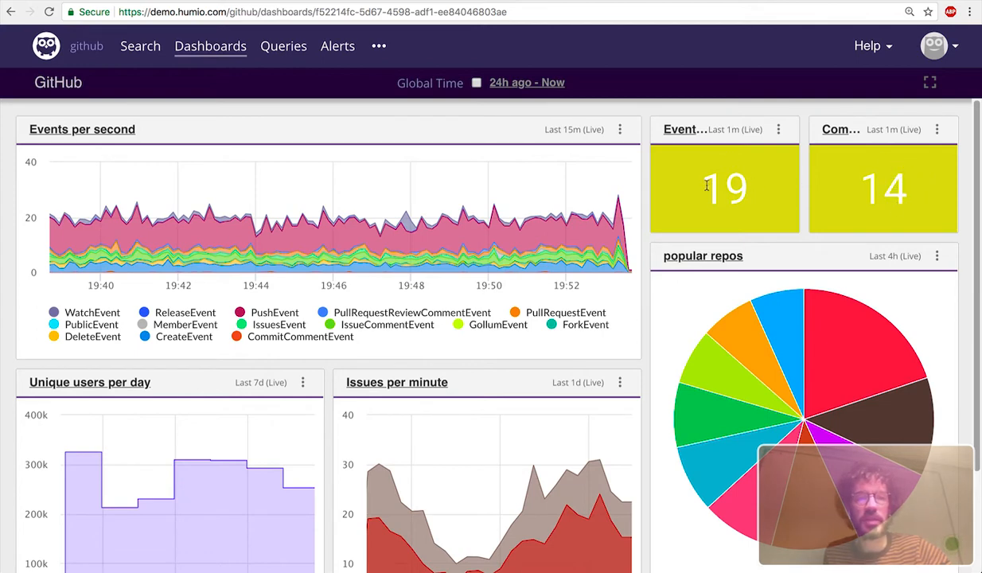
scroll(716, 196, "down", 3)
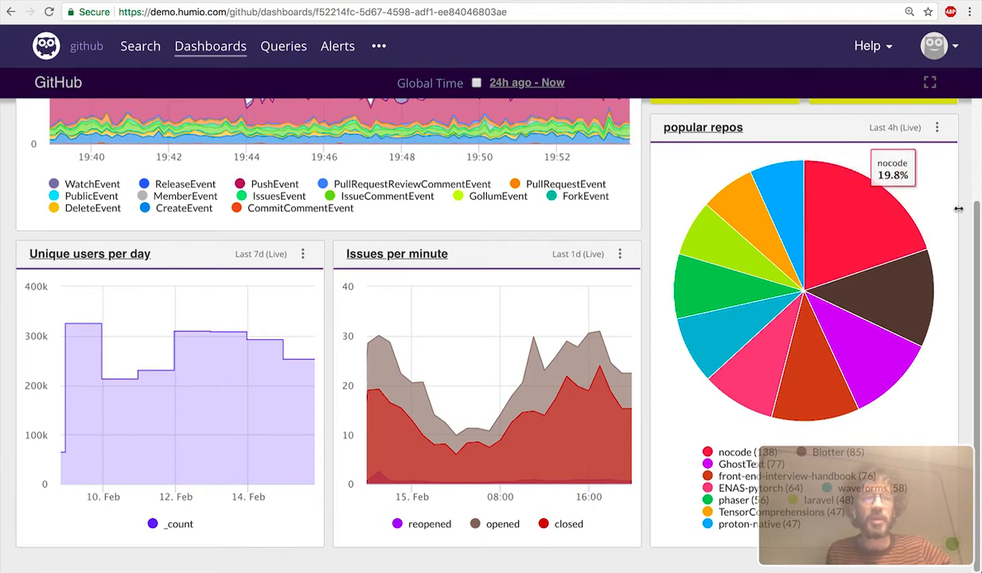
scroll(960, 209, "down", 1)
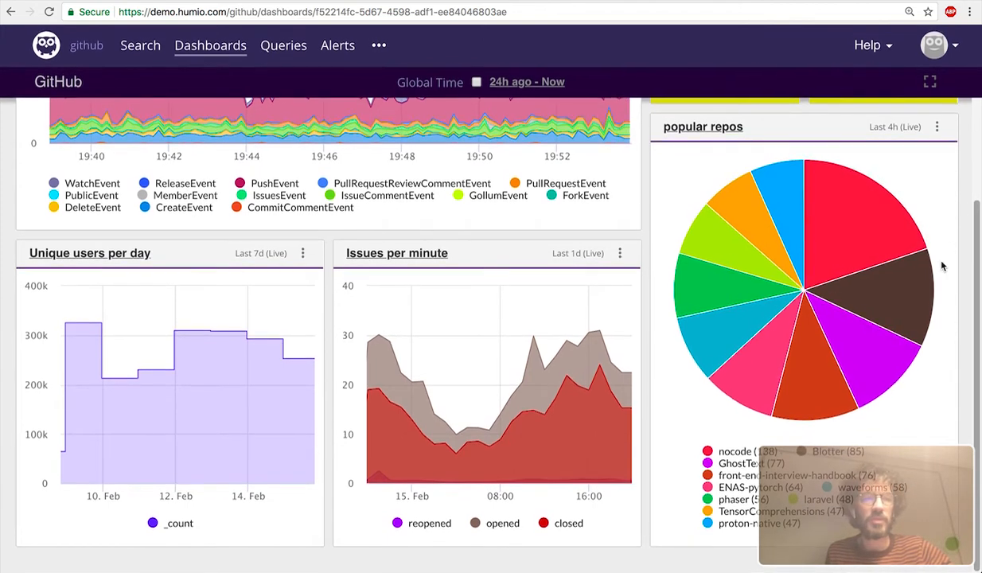
scroll(944, 266, "down", 1)
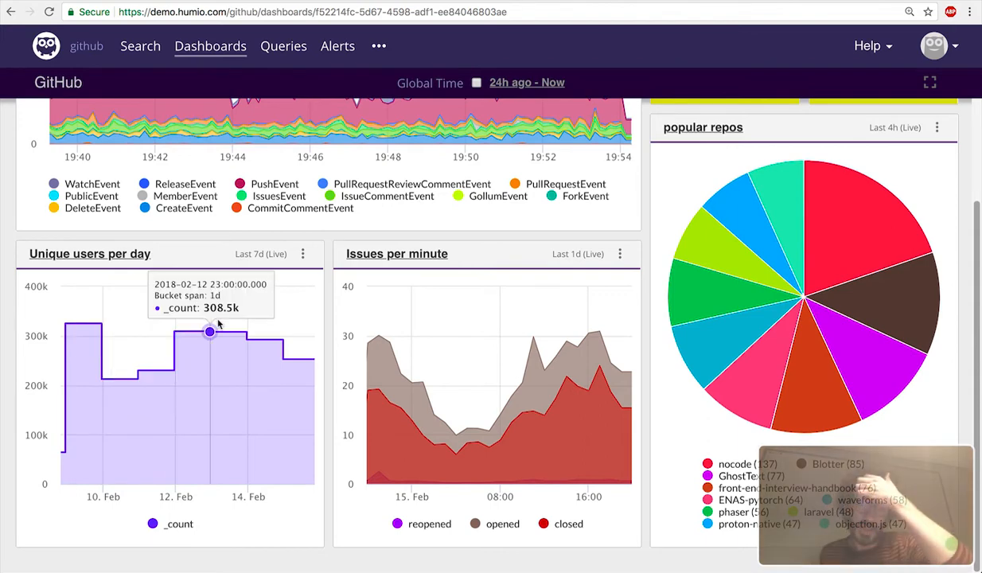
scroll(219, 323, "up", 1)
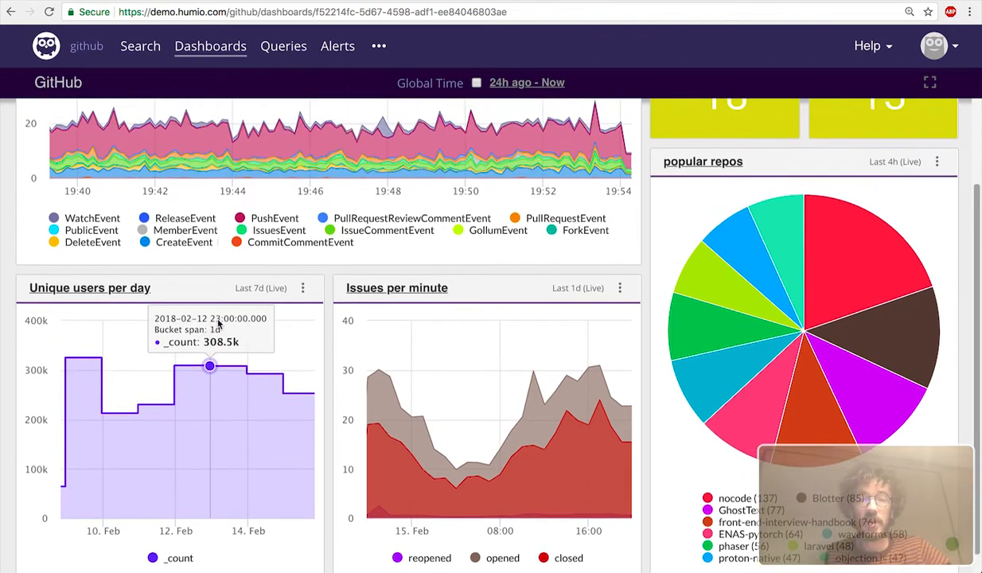
scroll(219, 322, "up", 3)
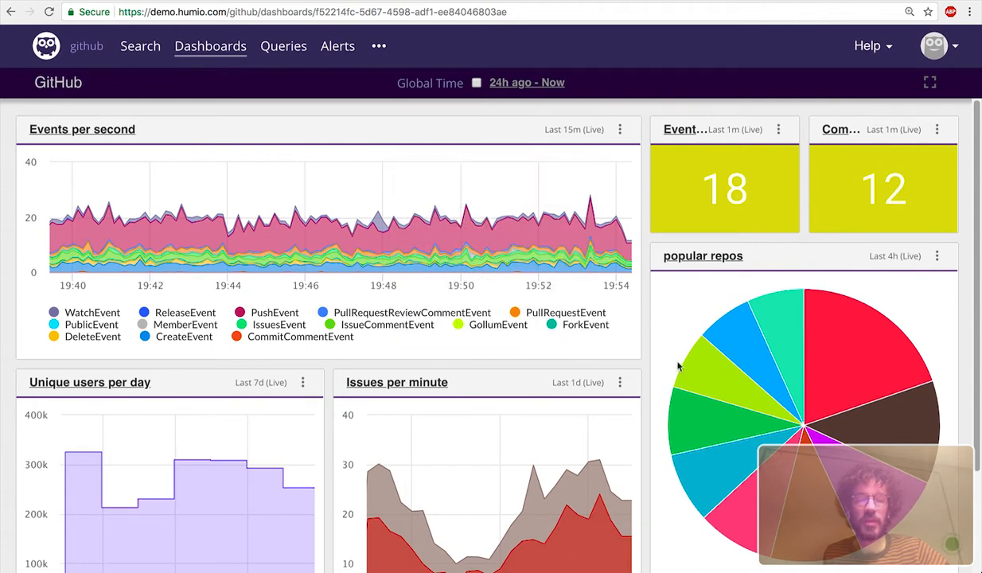
Open the query behind the popular repos widget and examine its regex() part that extracts the name from repo.name
left_click(702, 256)
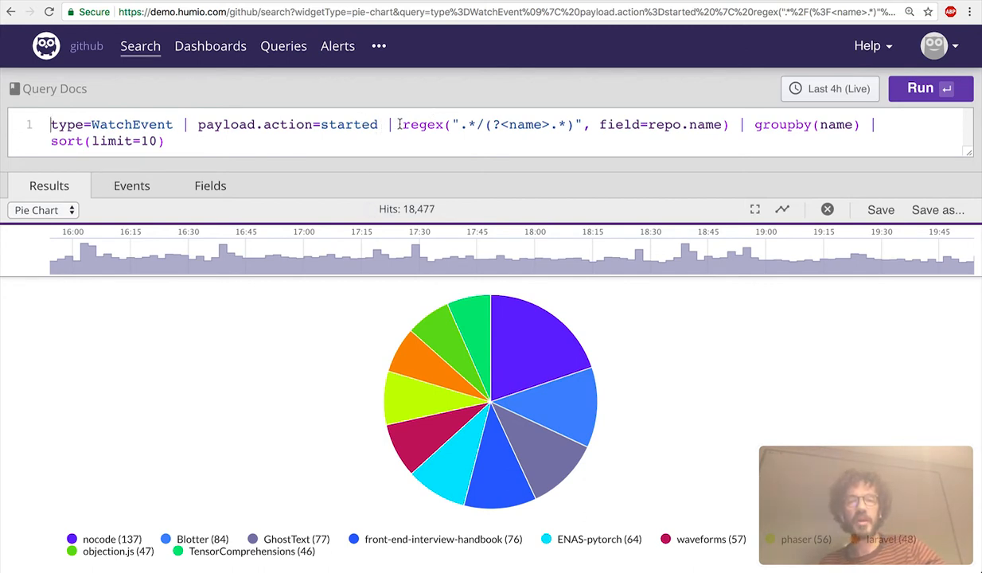
left_click_drag(399, 124, 731, 127)
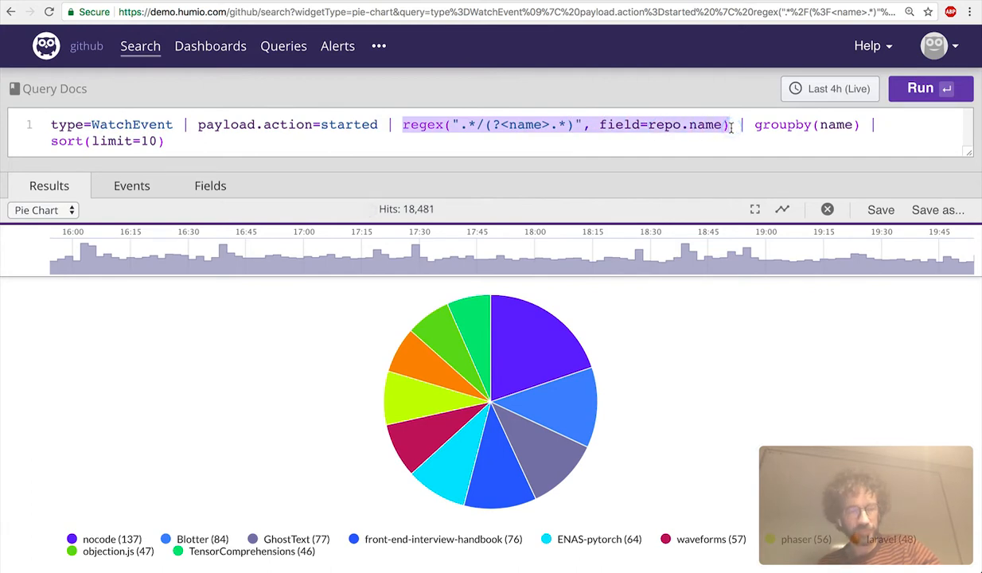
left_click(502, 125)
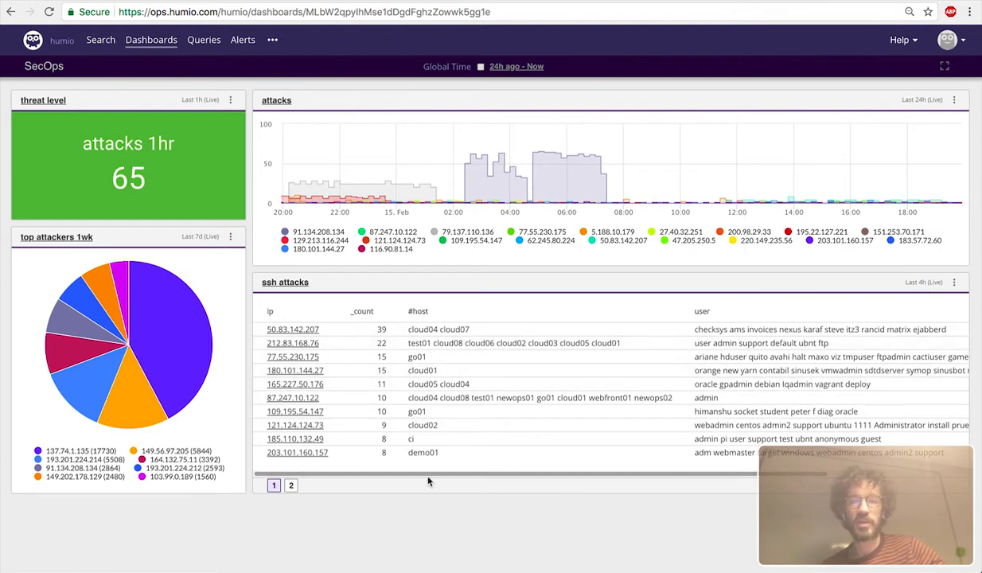
Open the SecOps dashboard's ssh attacks query, cut it down to #type="syslog-utc" app=sshd and run it
left_click(281, 283)
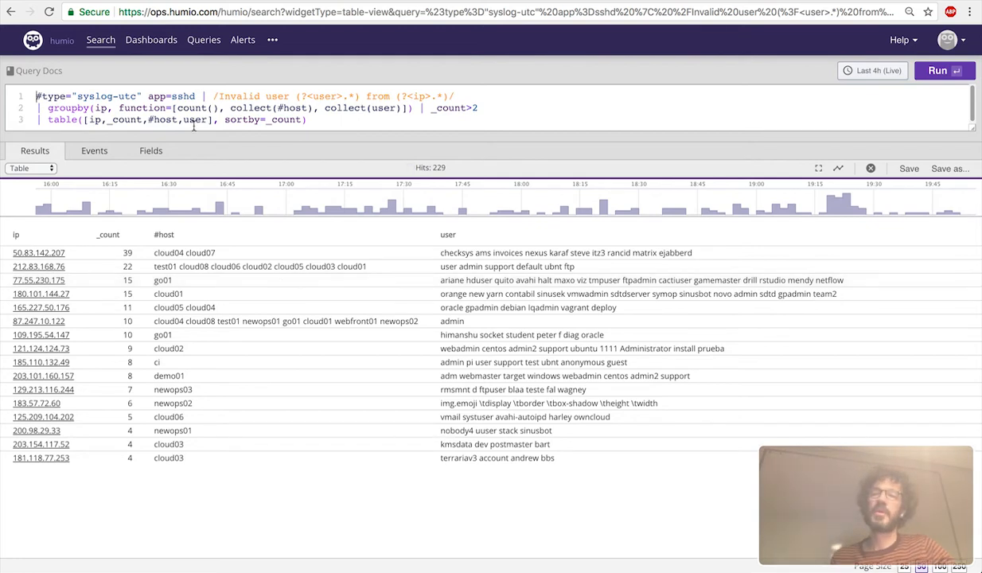
left_click_drag(203, 95, 342, 127)
key("BackSpace")
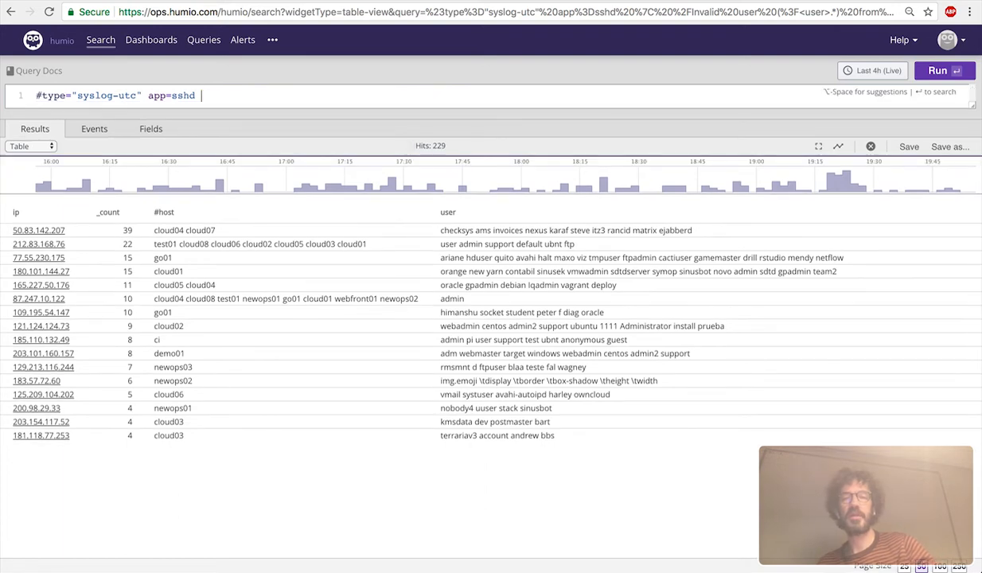
key("Return")
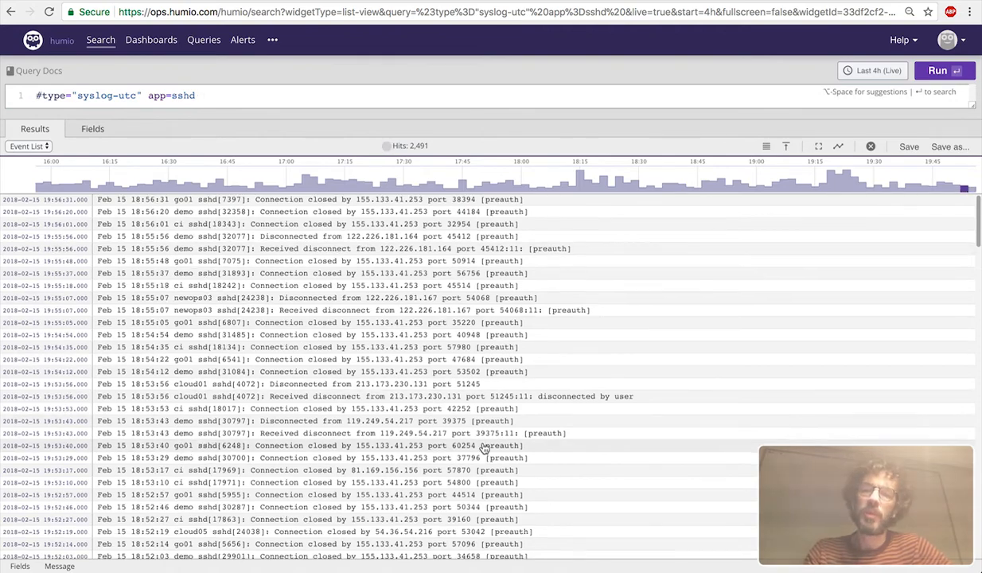
Find an "Invalid user" event in the sshd log list and copy its message text through the IP address
scroll(483, 448, "down", 4)
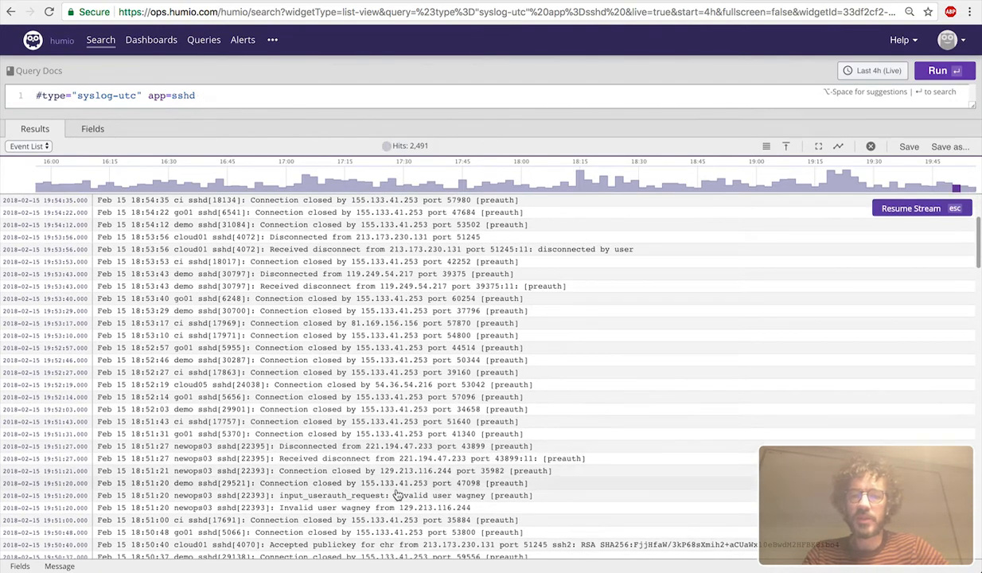
left_click_drag(279, 508, 471, 506)
key("super+c")
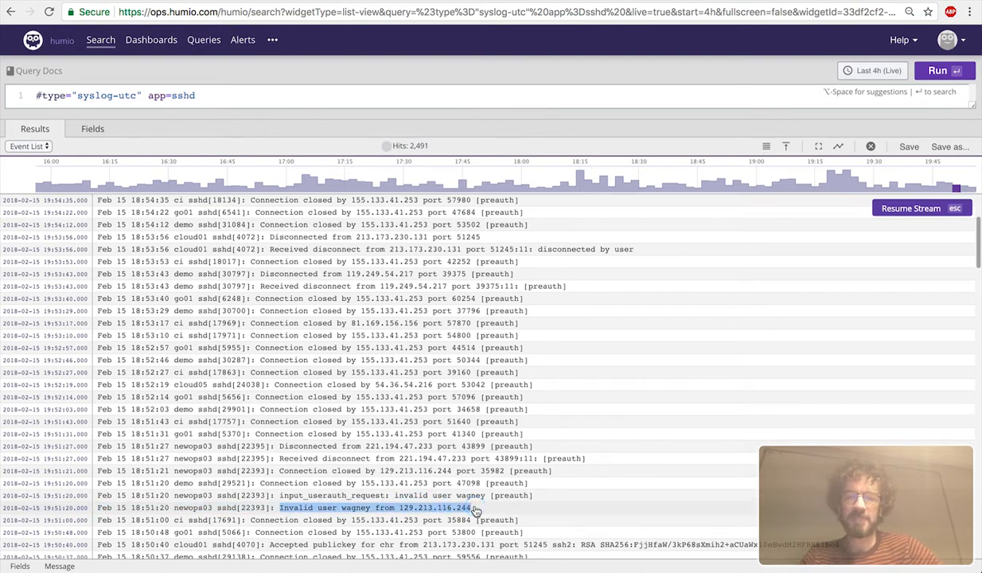
scroll(359, 502, "down", 5)
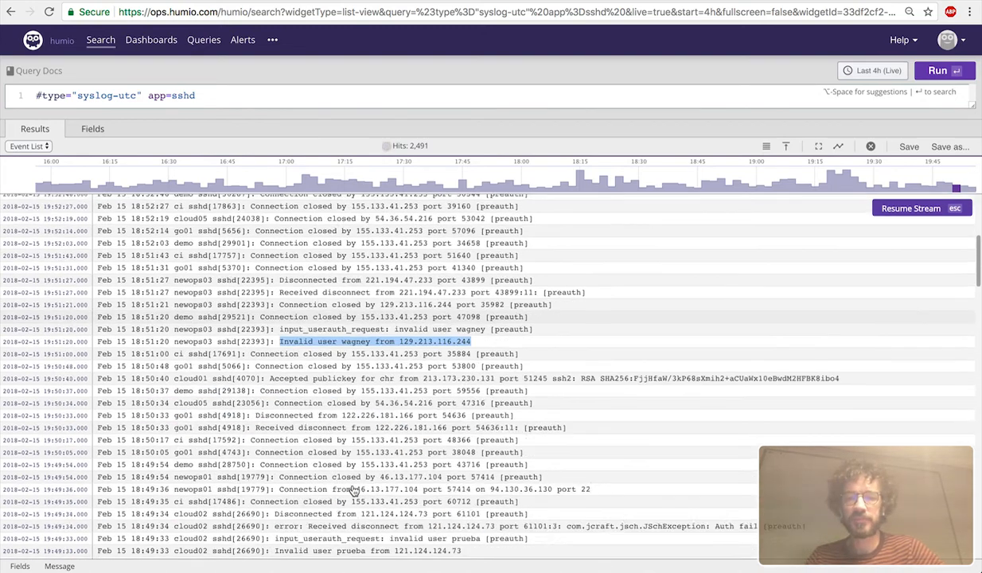
scroll(353, 491, "up", 3)
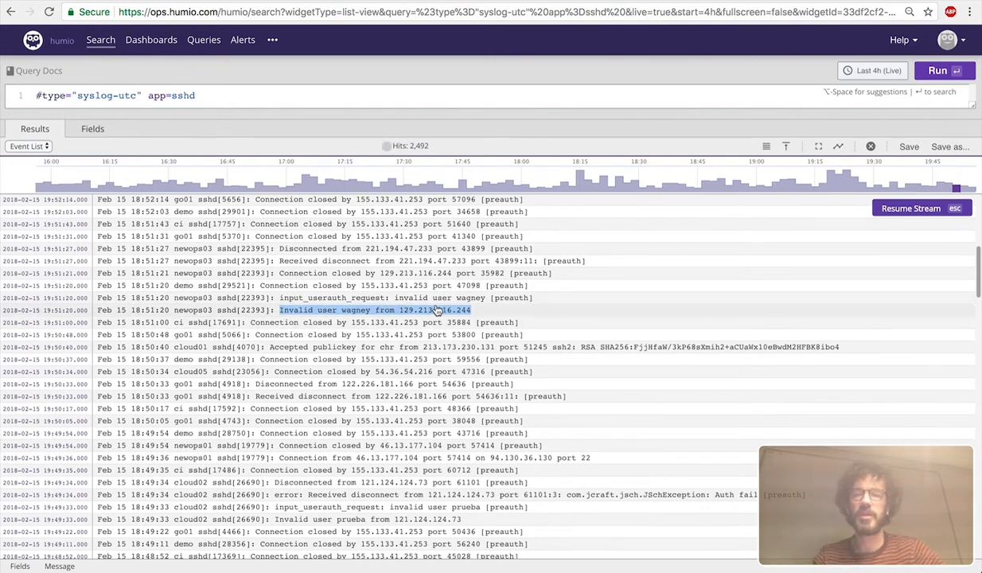
Add the copied "Invalid user" message to the sshd query as a piped regex filter between slashes and run it
left_click(435, 93)
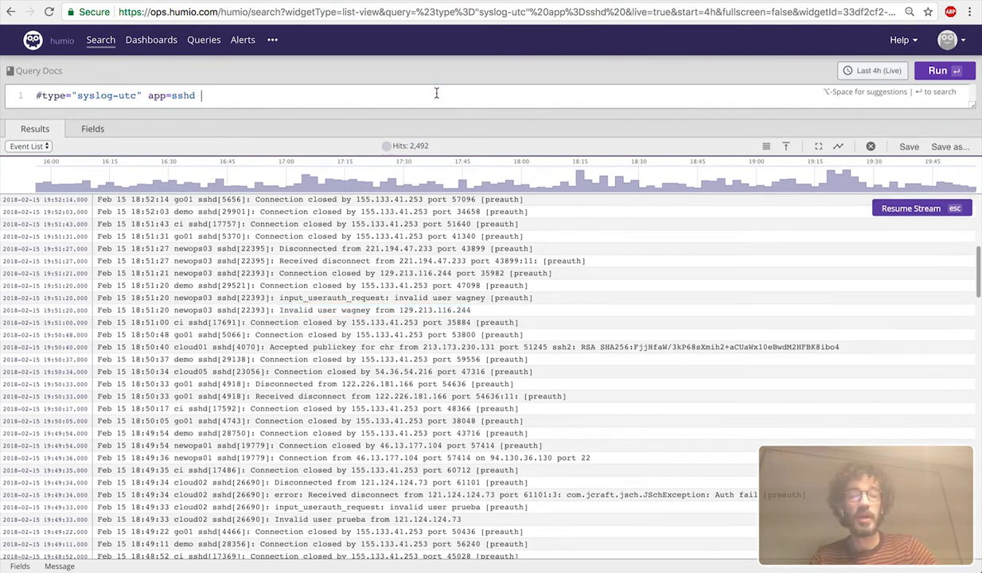
type("| ")
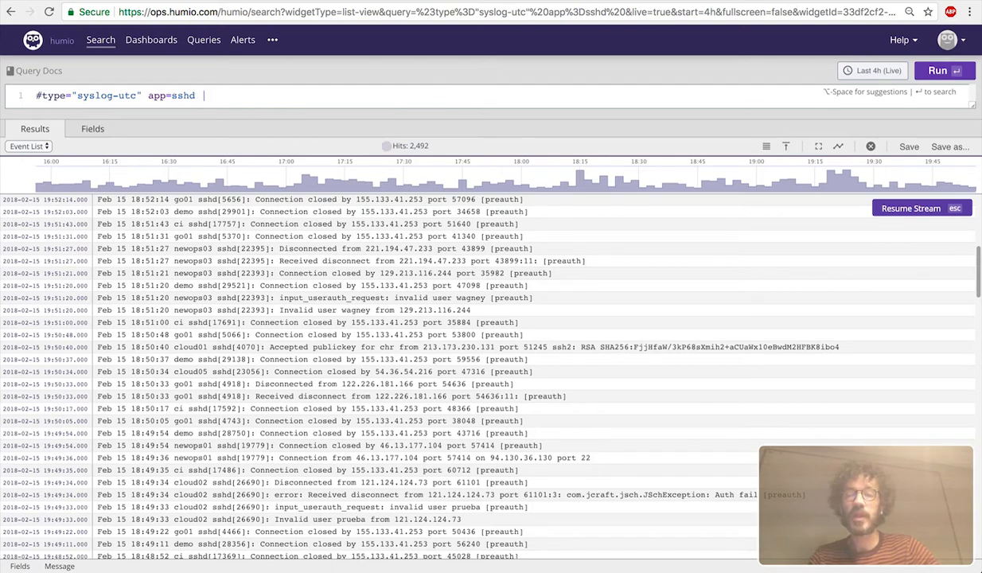
type("/")
key("super+v")
type("/")
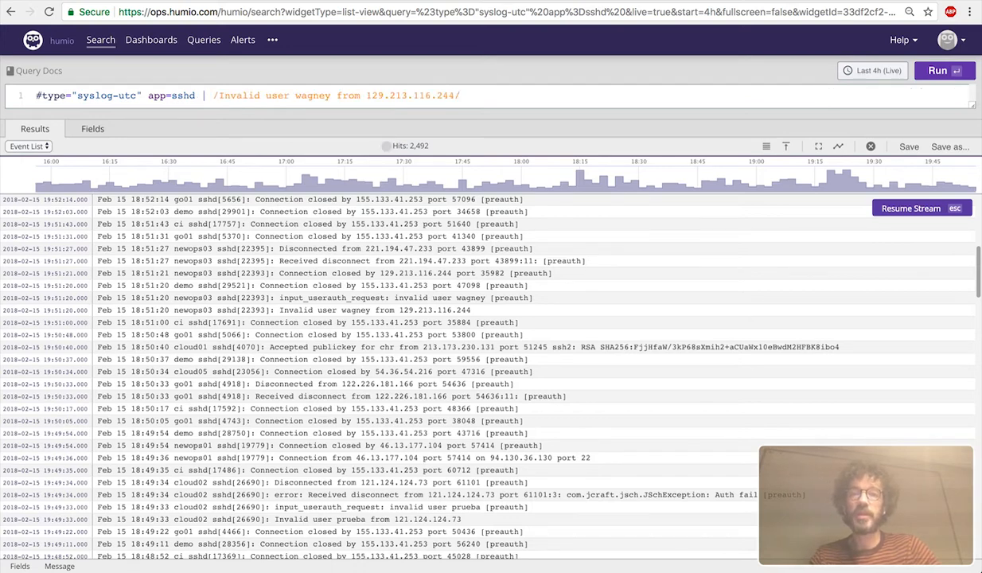
key("Return")
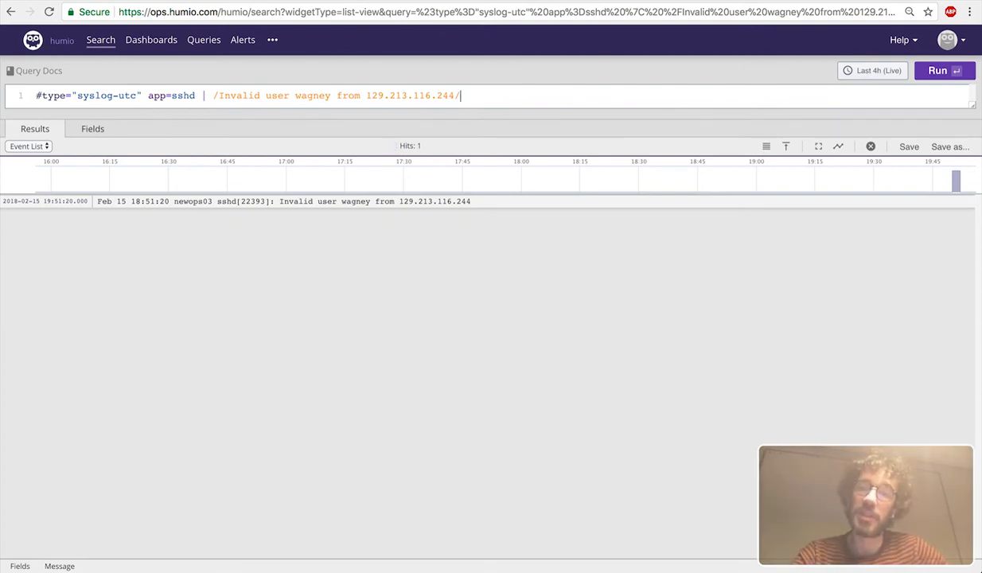
Generalize the filter to /Invalid user .* from .*/, run it and look through the matching events
double_click(300, 96)
type(".*")
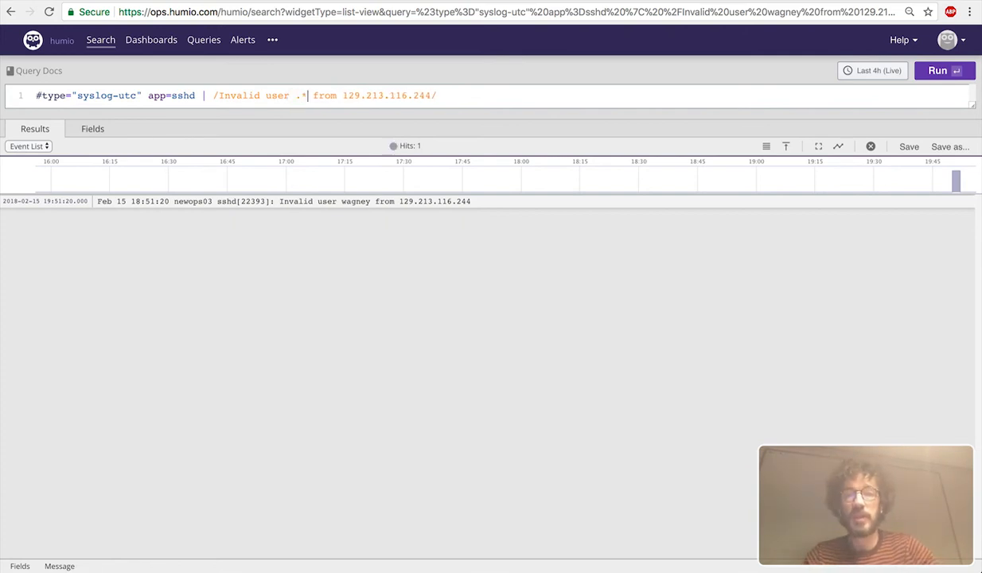
double_click(345, 96)
type(".*")
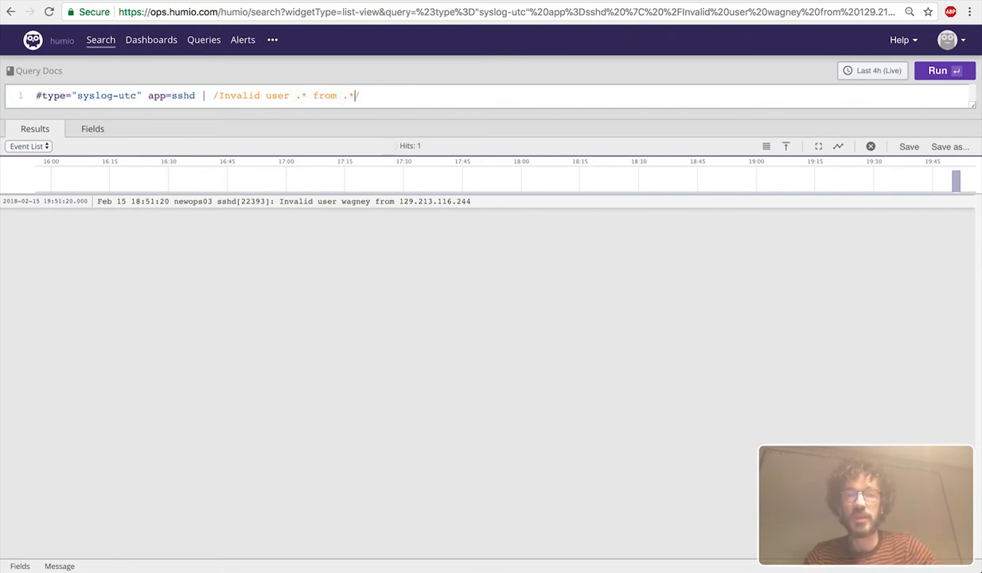
key("Return")
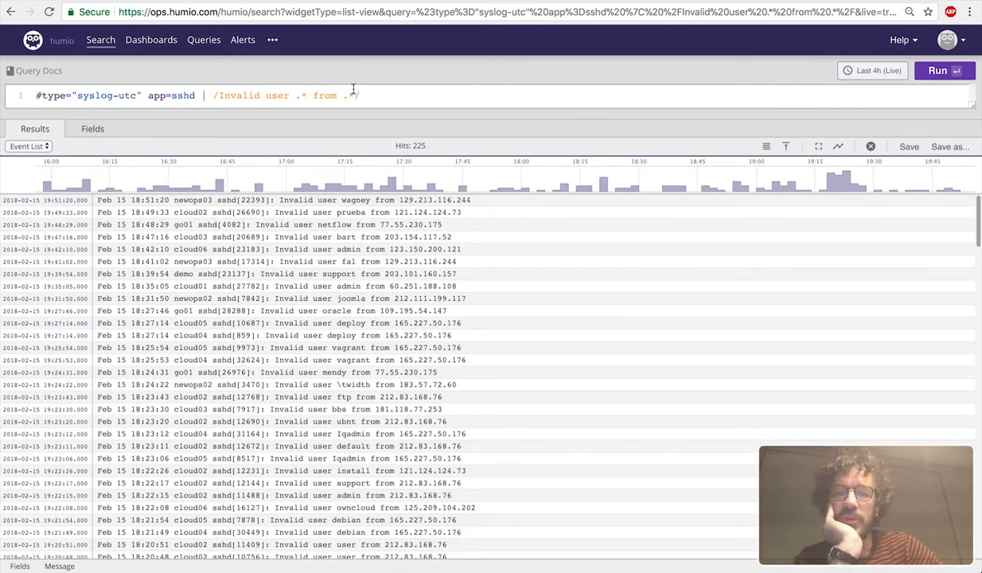
scroll(370, 472, "down", 8)
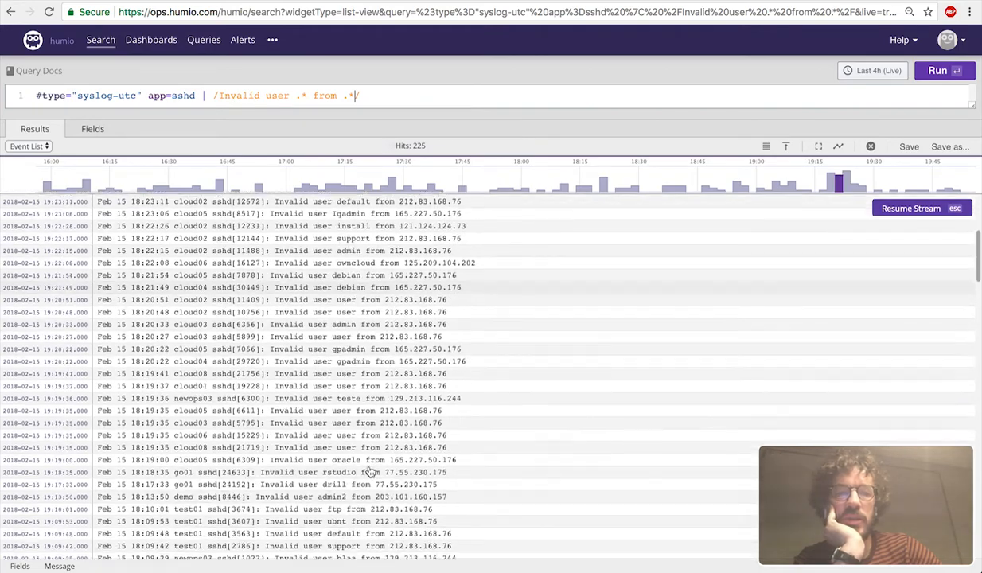
scroll(370, 472, "up", 8)
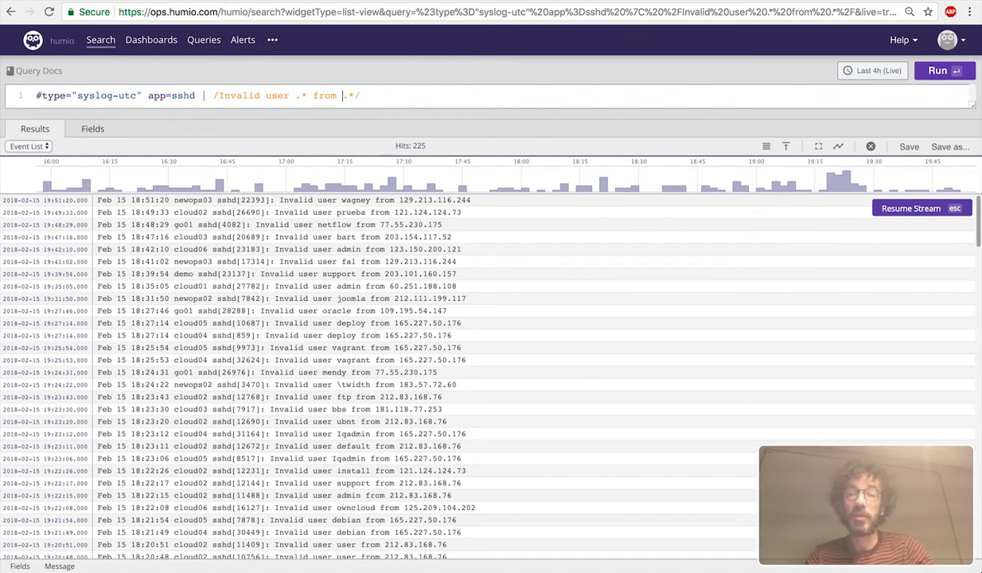
Turn the wildcard after "from" in the regex into the named capture group (?<ip>.*)
type("(?<>")
key("Left")
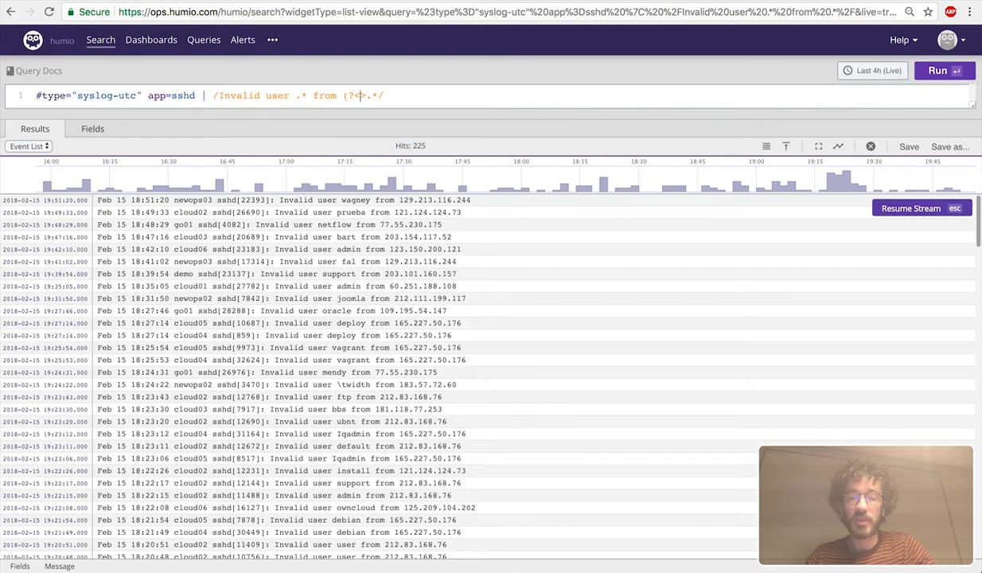
type("ip")
key("Right")
key("Right")
key("Right")
type(")")
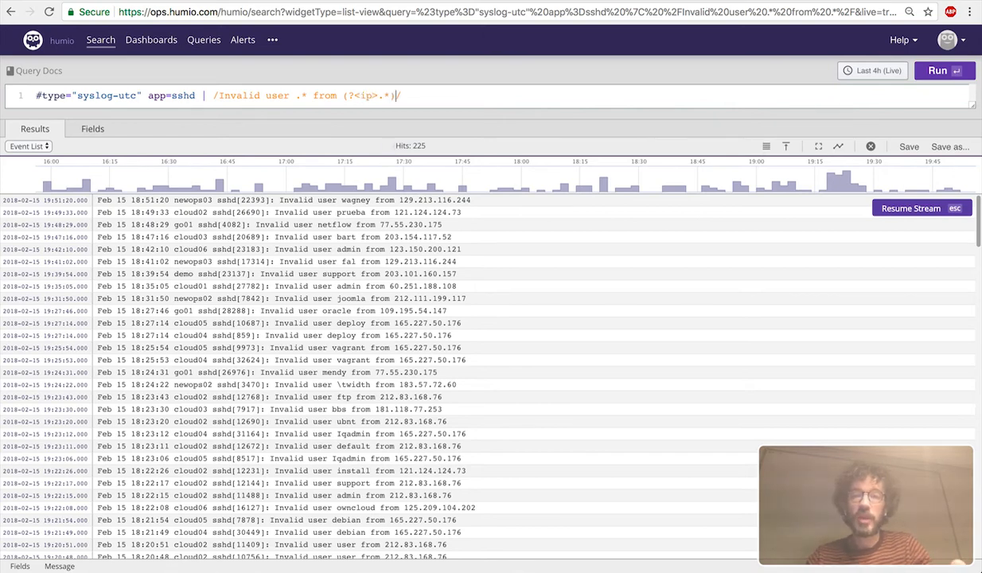
double_click(383, 95)
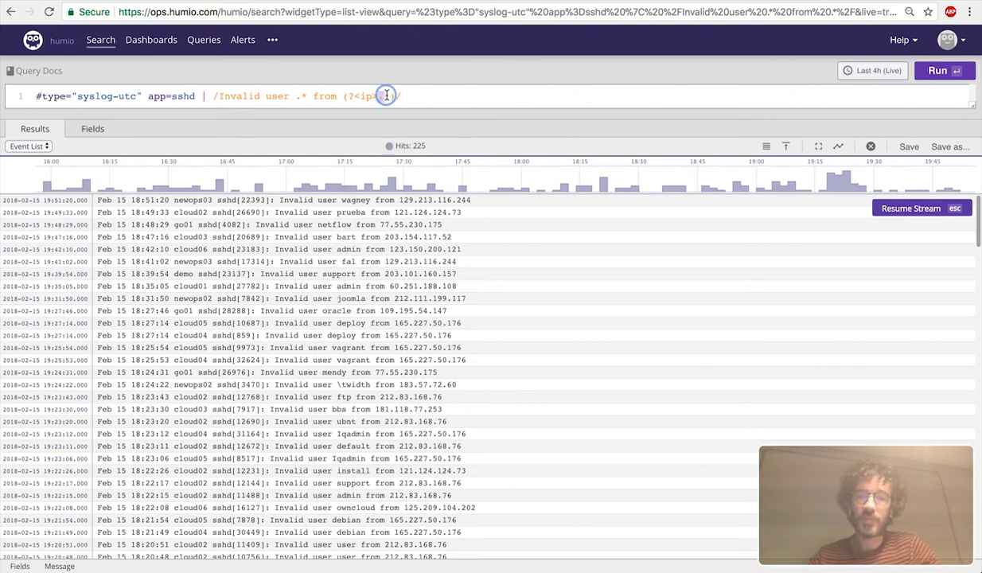
Append | groupby(ip) | sort() to the query and run it to rank the IP addresses by invalid login attempts
left_click(452, 96)
type("|")
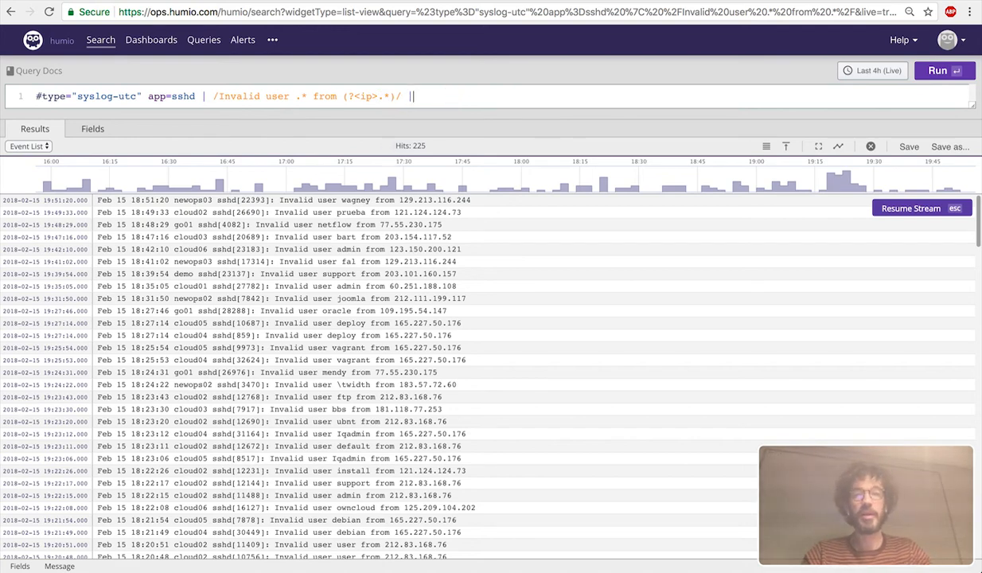
type(" groupb")
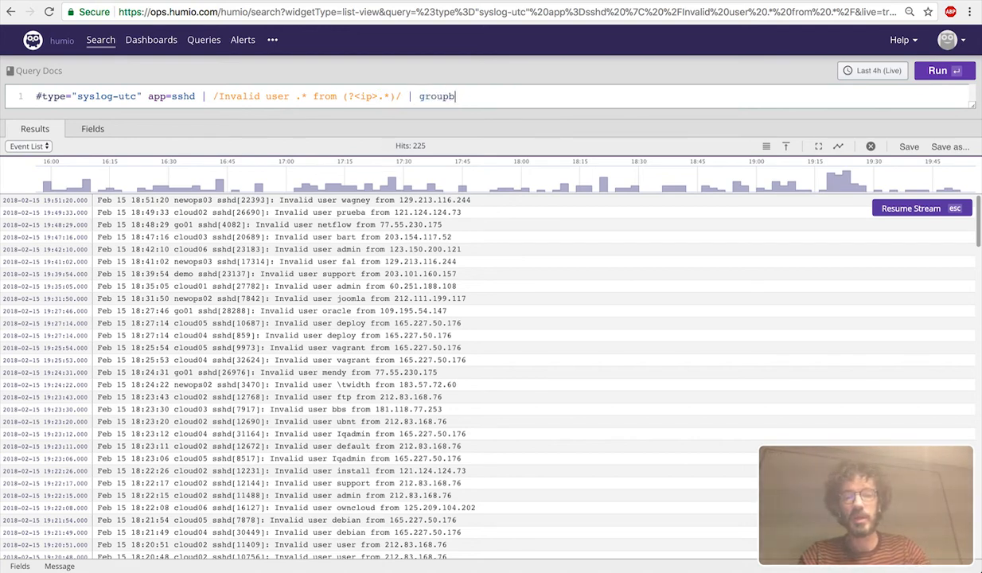
type("y(ip) |")
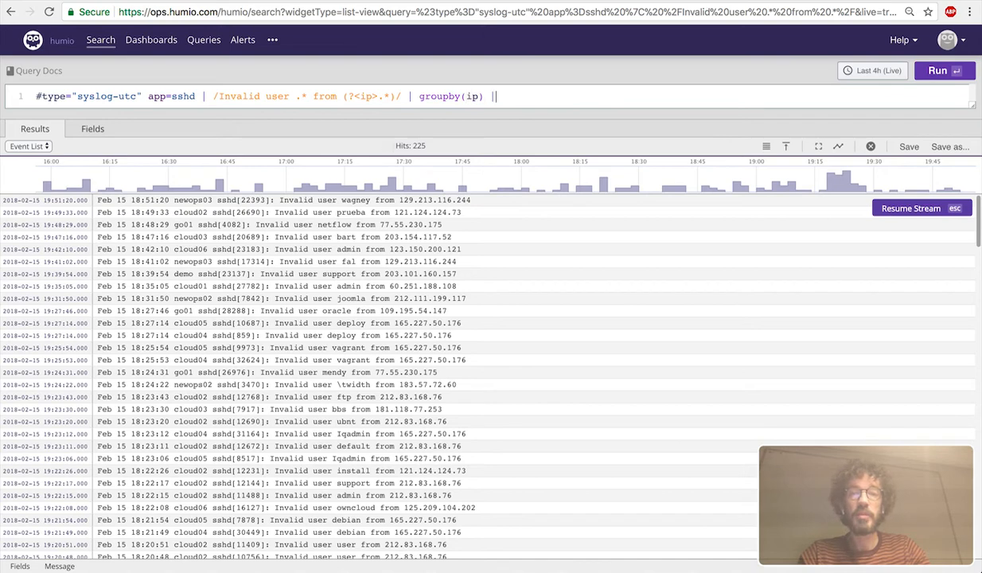
type(" sort")
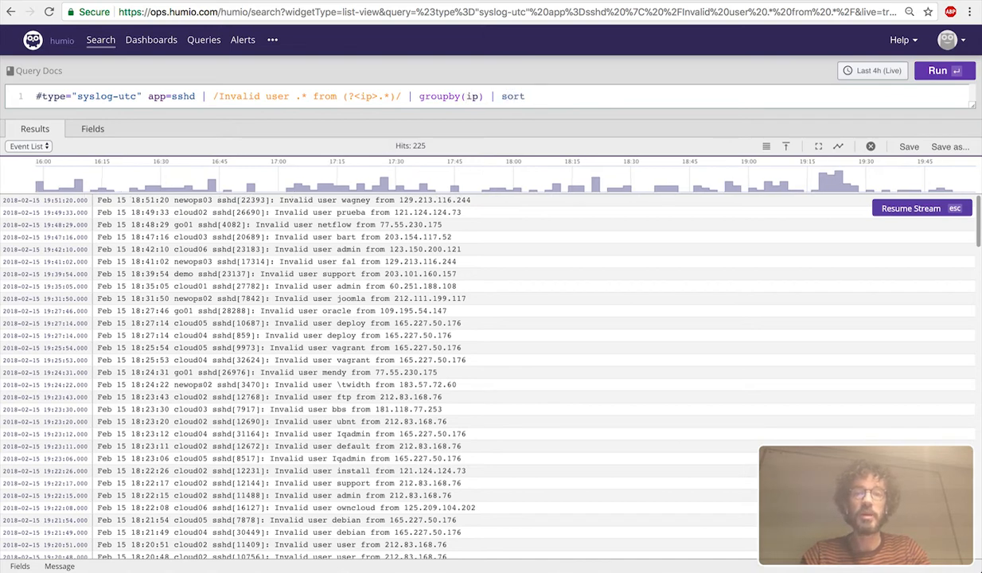
type("()")
key("Return")
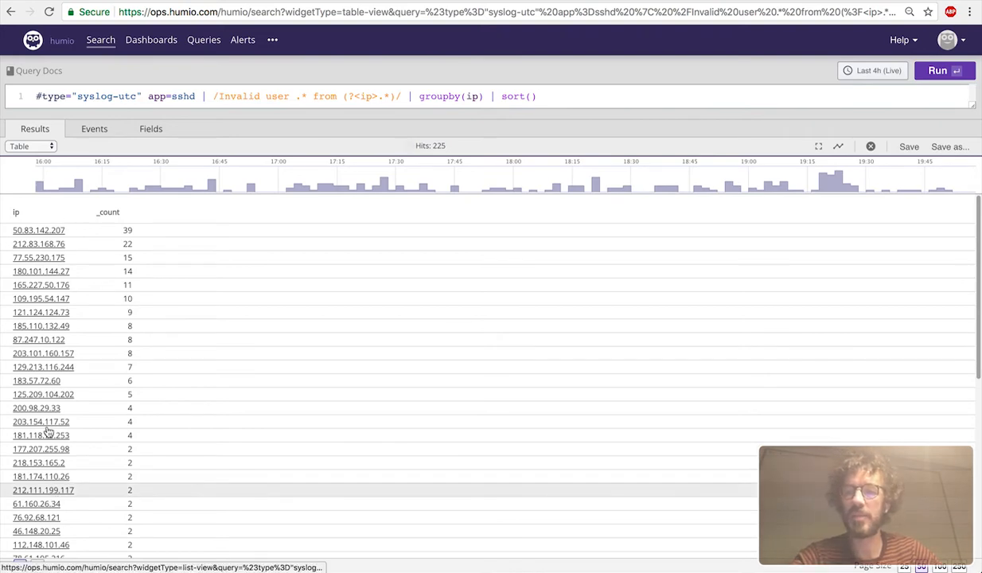
Drill down to the events of the top-ranked IP address and look through its invalid login attempts
left_click(38, 231)
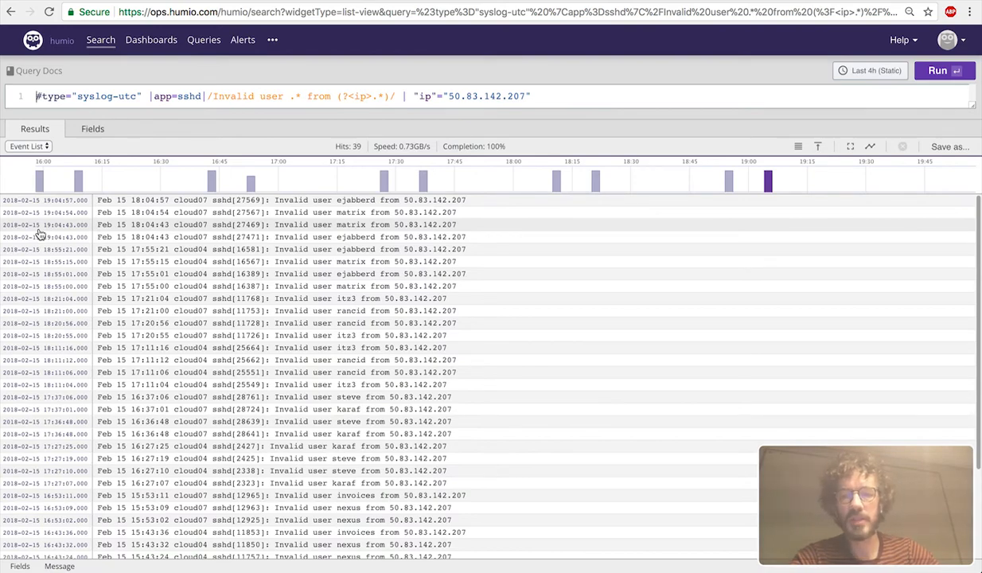
scroll(341, 417, "down", 5)
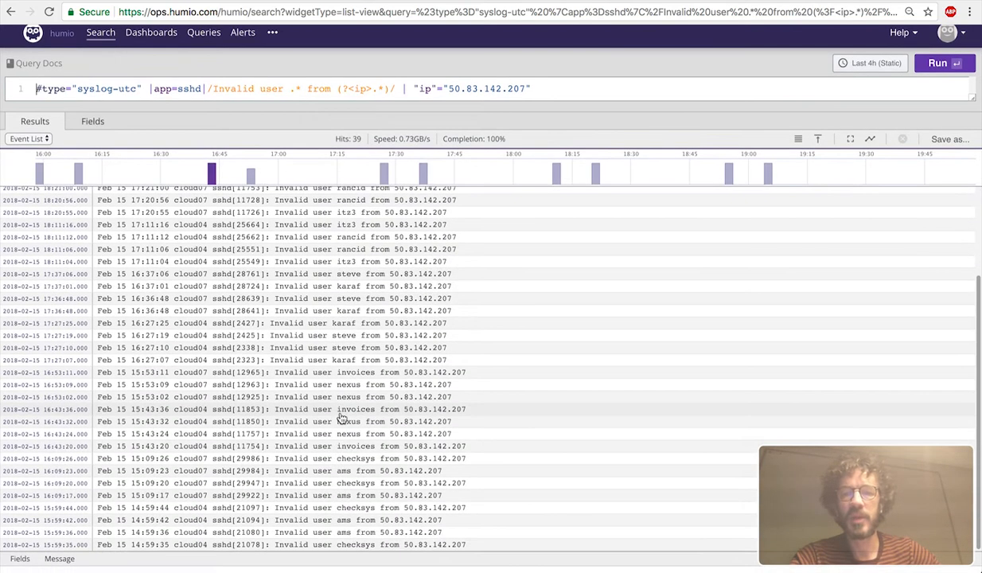
scroll(341, 417, "up", 5)
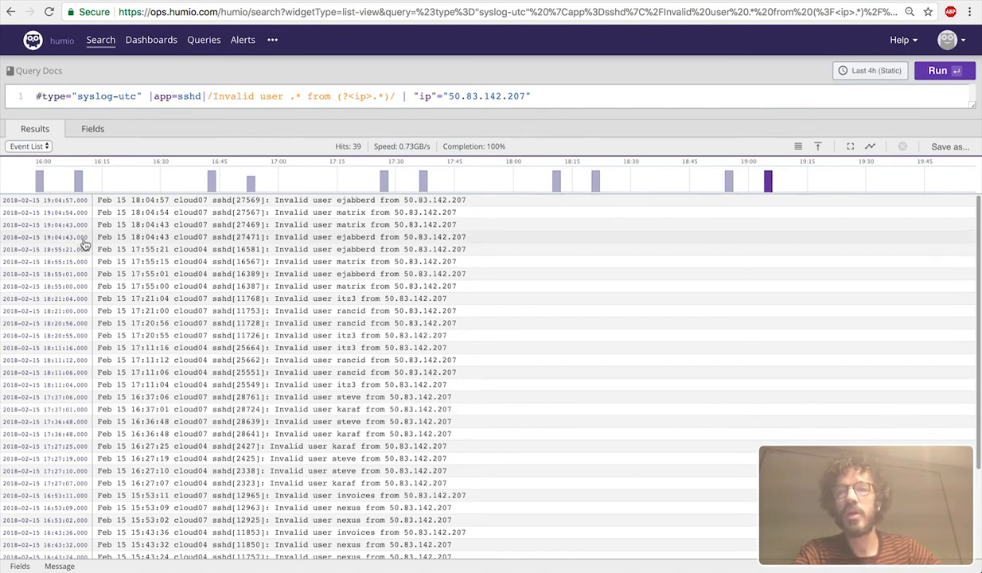
Find and open the SecOps dashboard, then drill into the events for IP 77.55.230.175 from its ssh attacks table
left_click(160, 44)
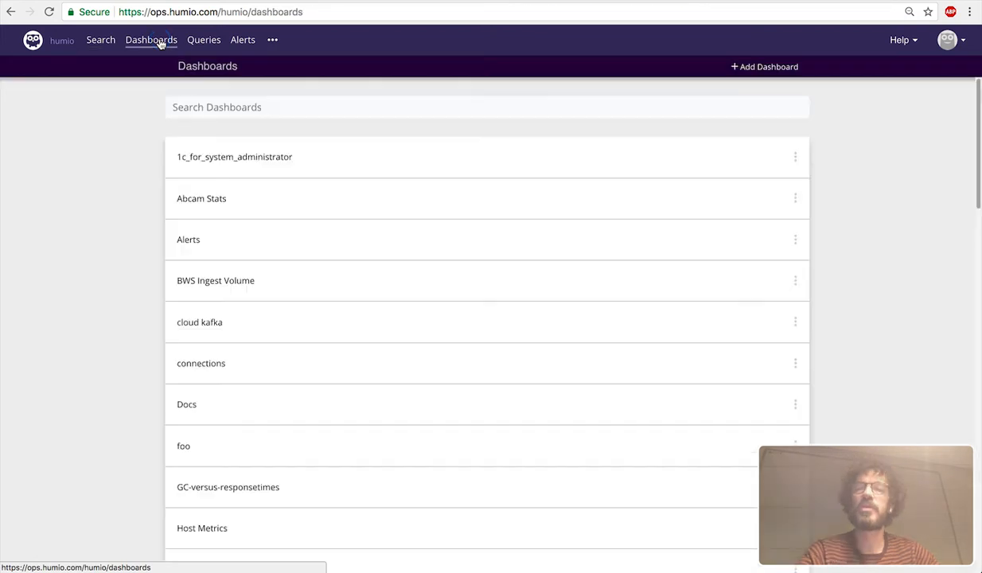
left_click(209, 101)
type("SecOps")
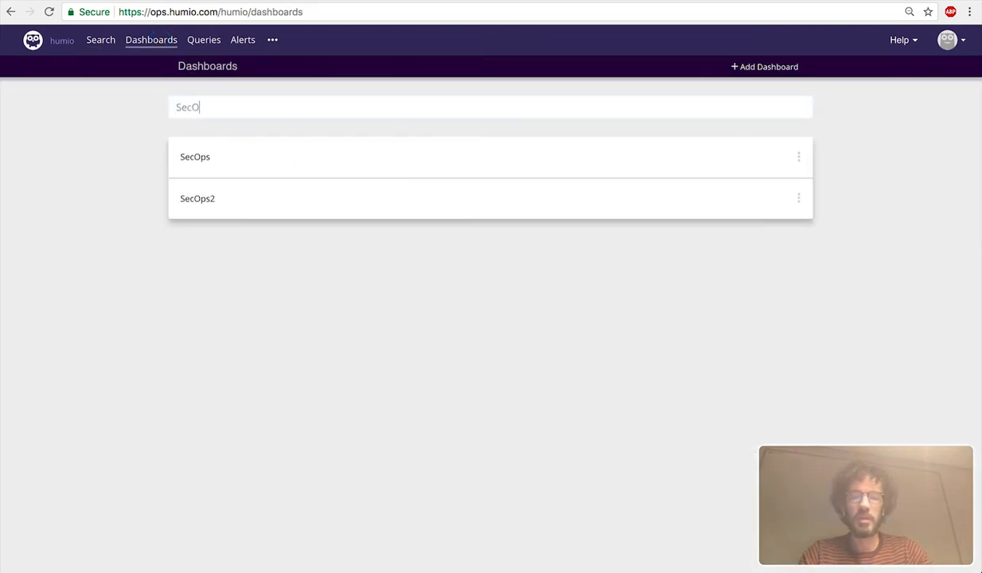
left_click(210, 154)
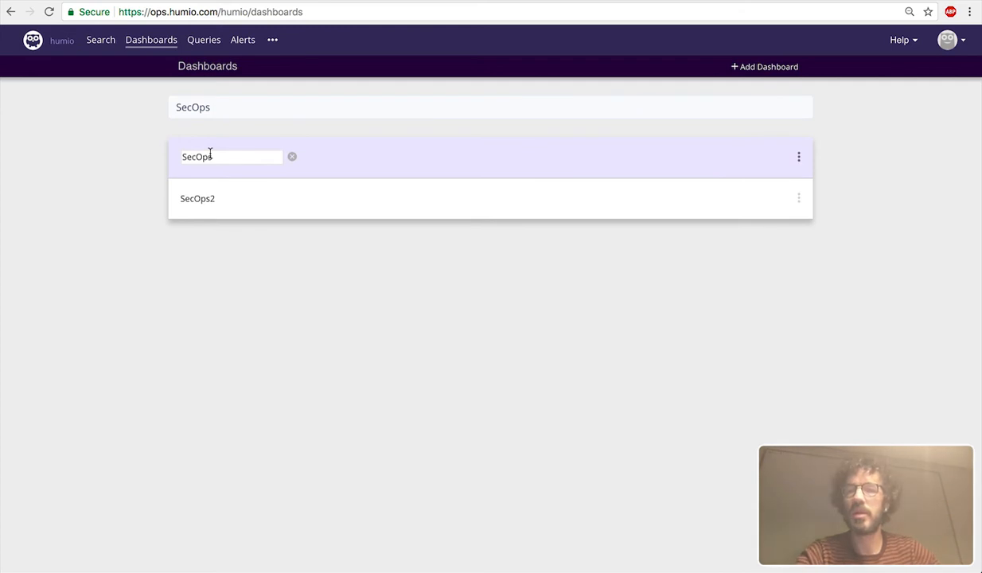
left_click(370, 174)
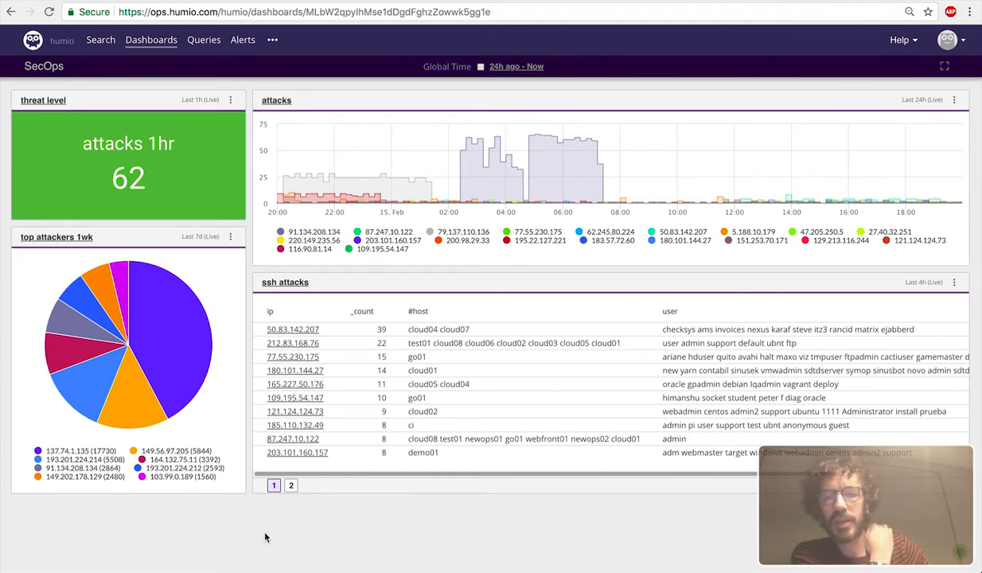
left_click(301, 358)
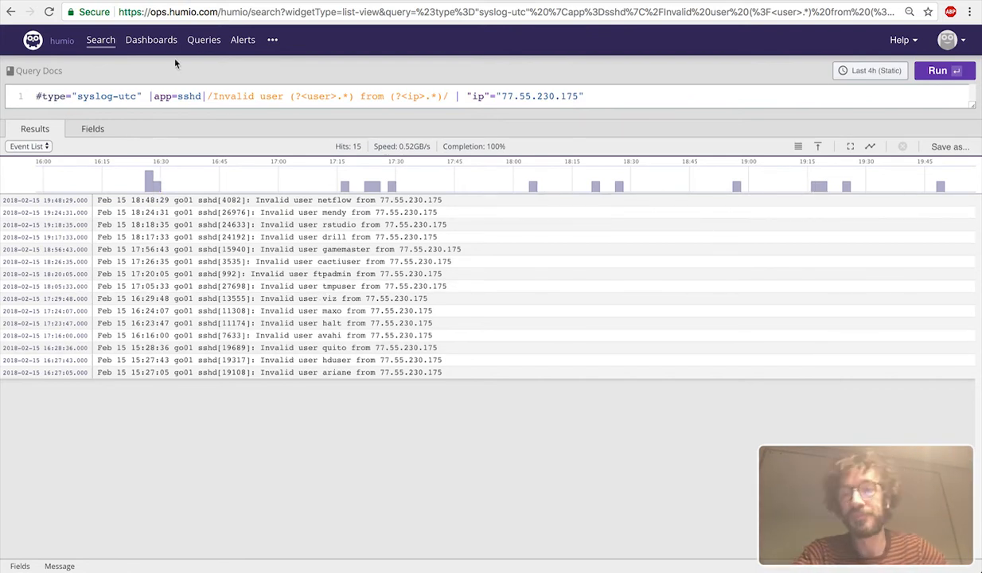
Find the SecOps dashboard in the dashboard list and create a sharable link for it named "show in demo"
left_click(152, 41)
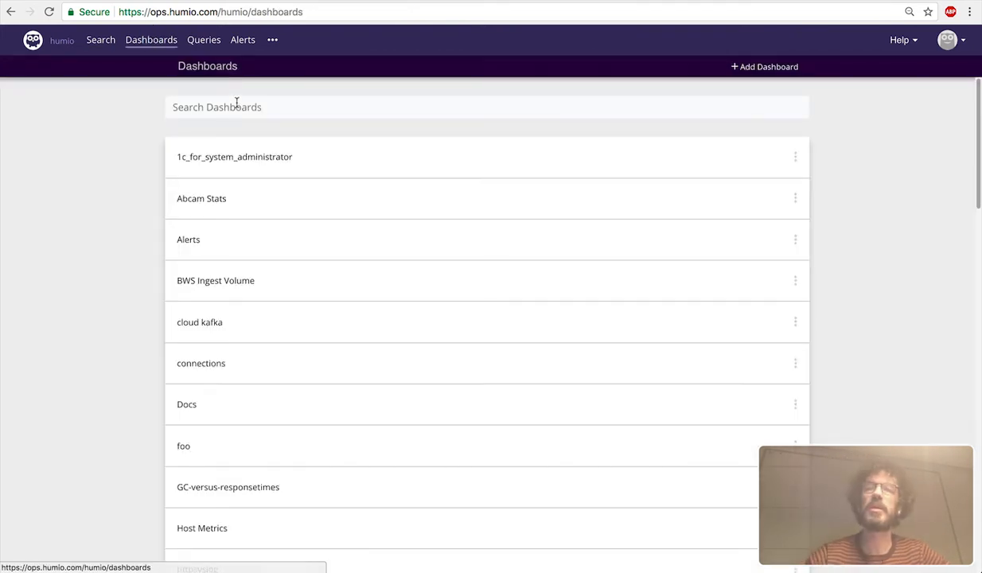
type("SecOps")
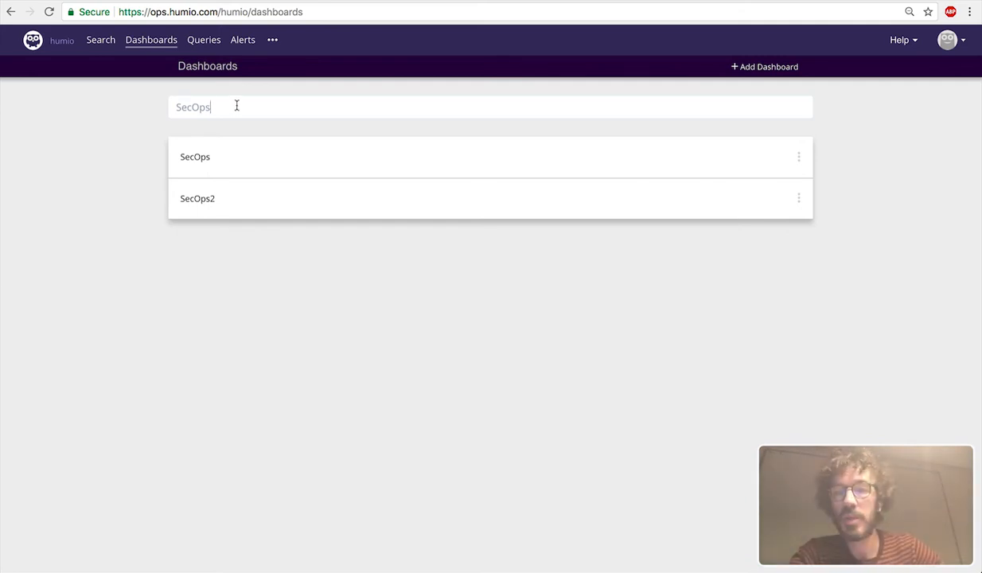
left_click(798, 158)
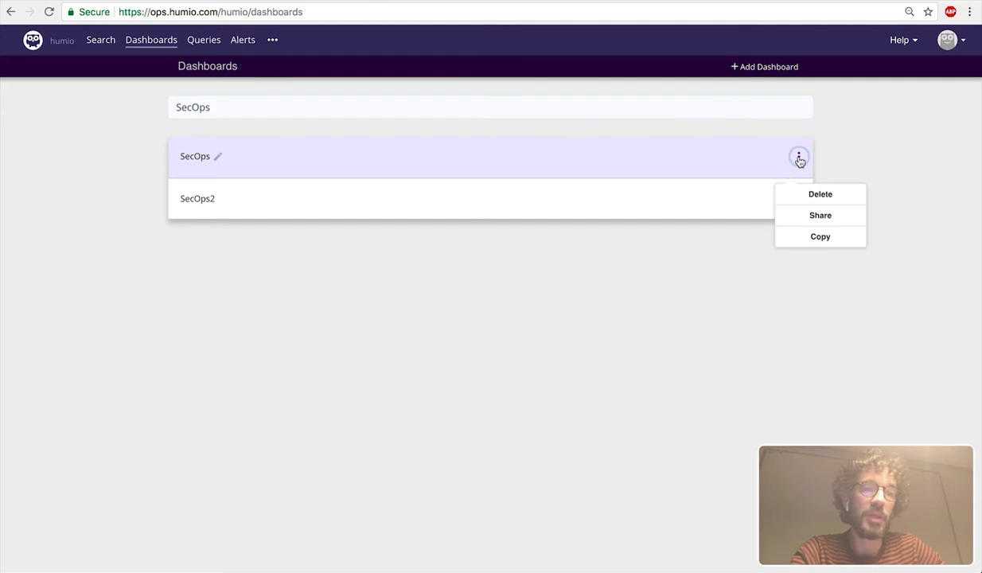
left_click(811, 219)
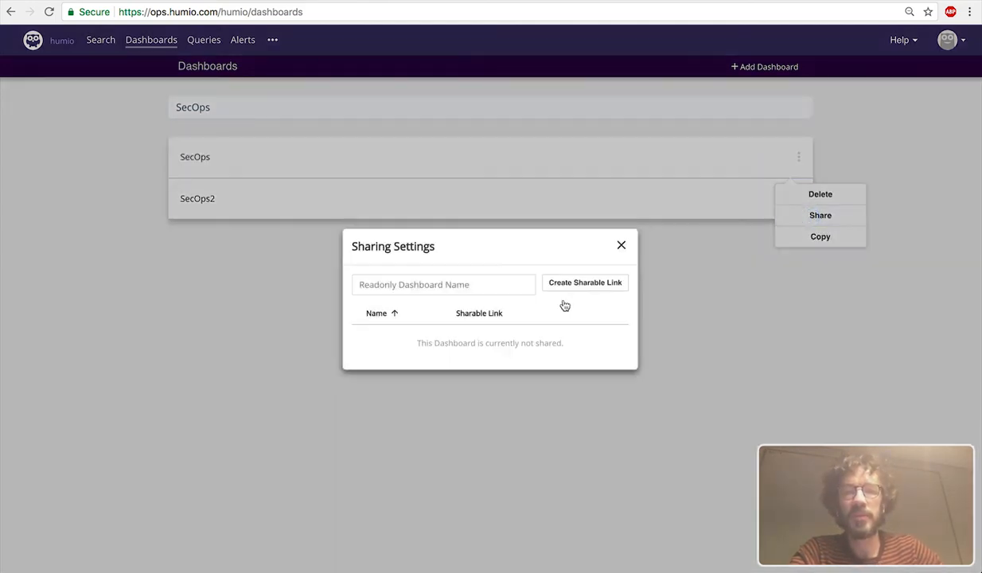
left_click(489, 276)
type("sho")
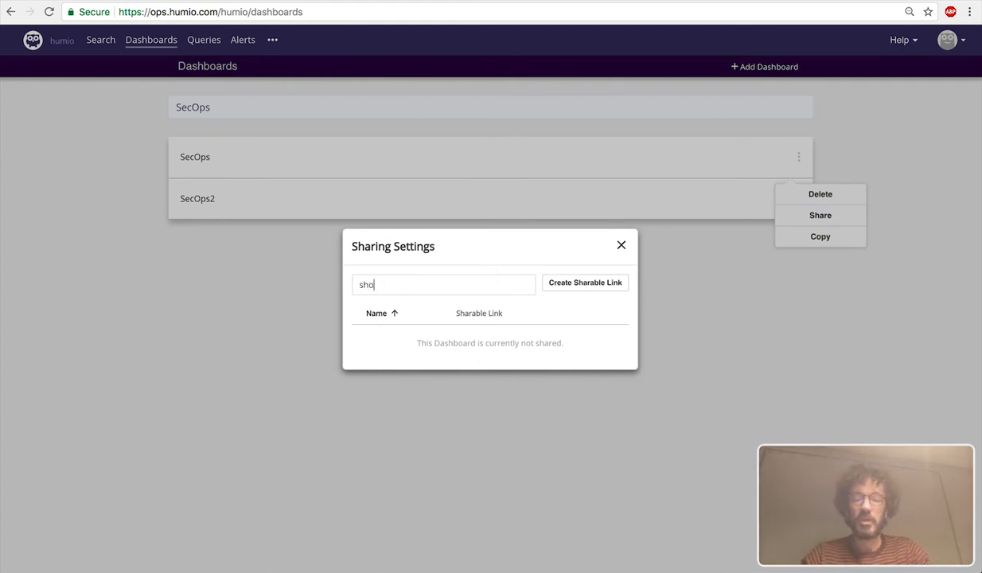
type("w in demo")
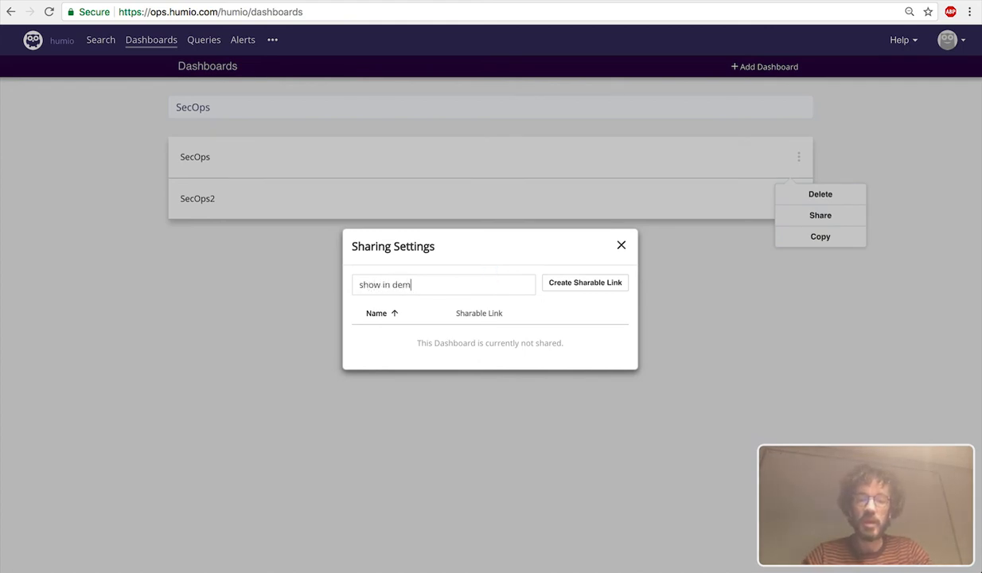
left_click(588, 285)
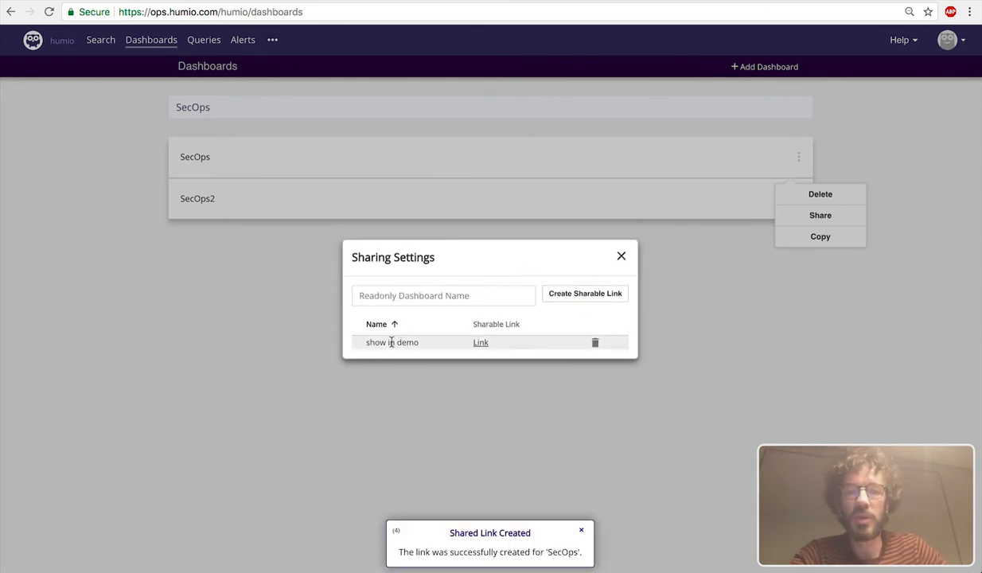
Open the "show in demo" shared link and examine the read-only dashboard and the token in its URL
left_click(481, 344)
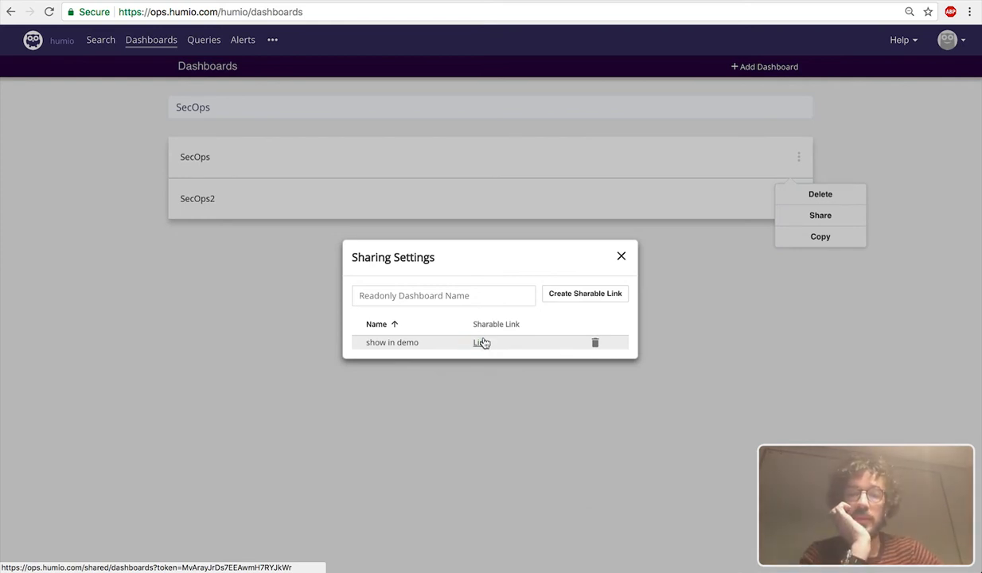
left_click(481, 344)
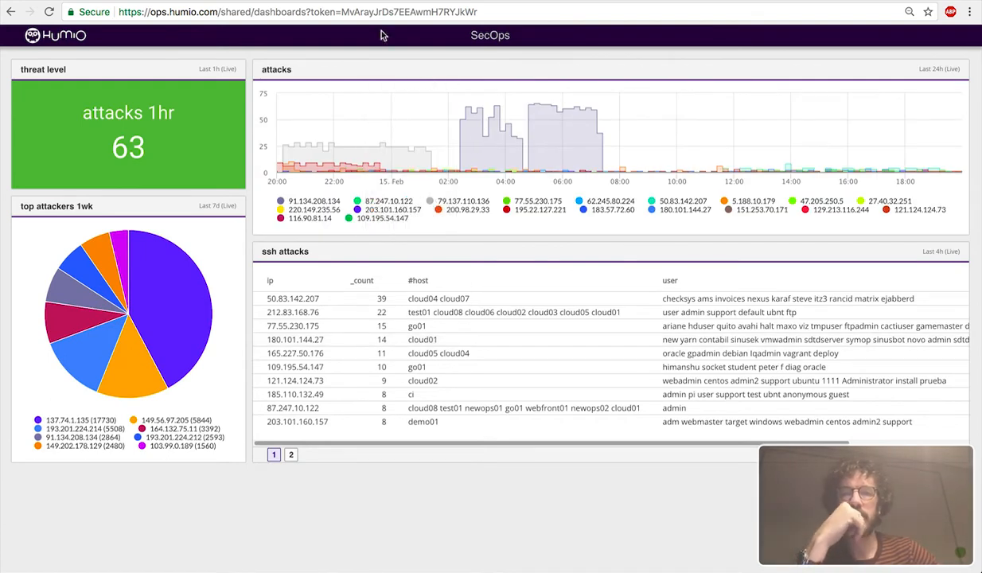
double_click(356, 14)
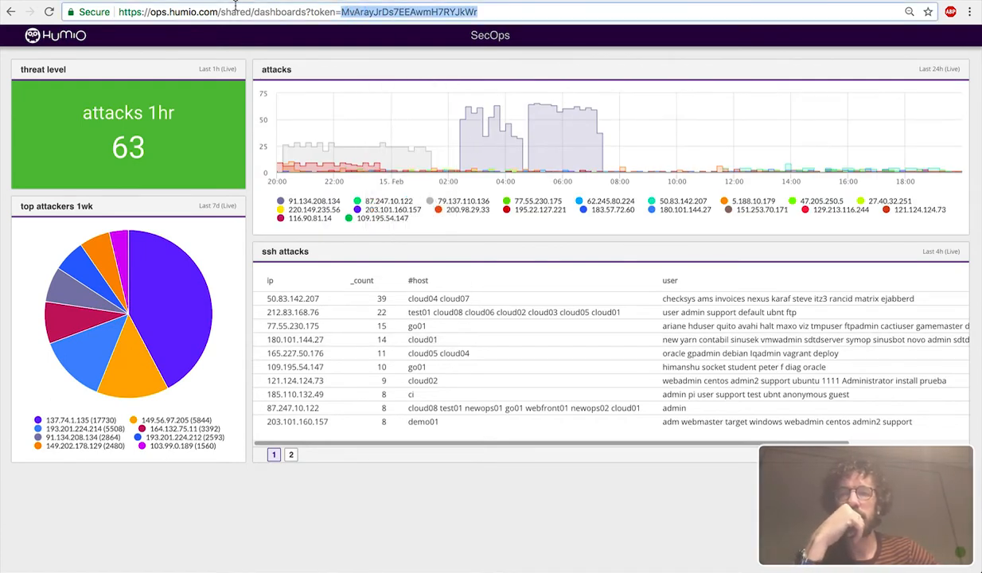
triple_click(371, 13)
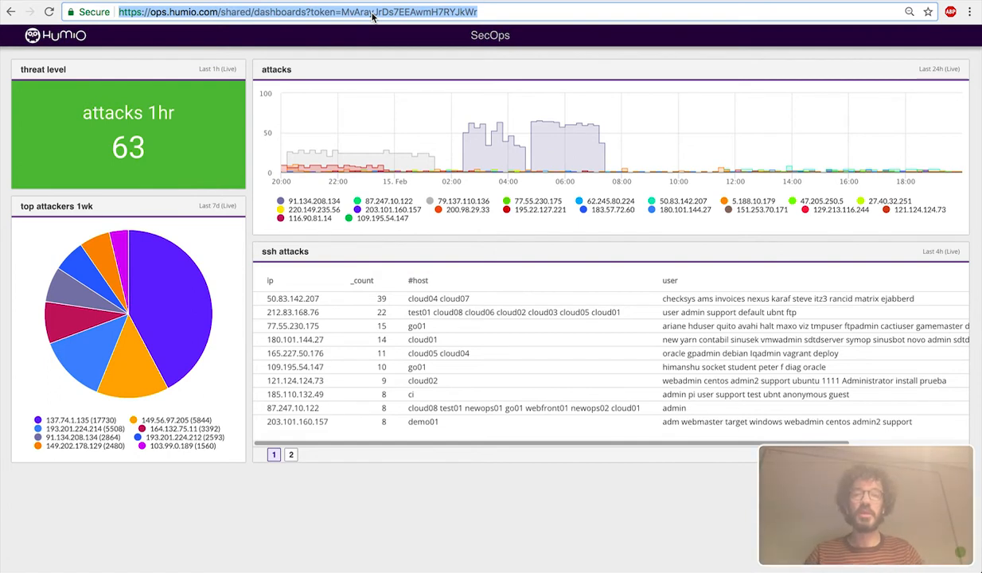
left_click(381, 14)
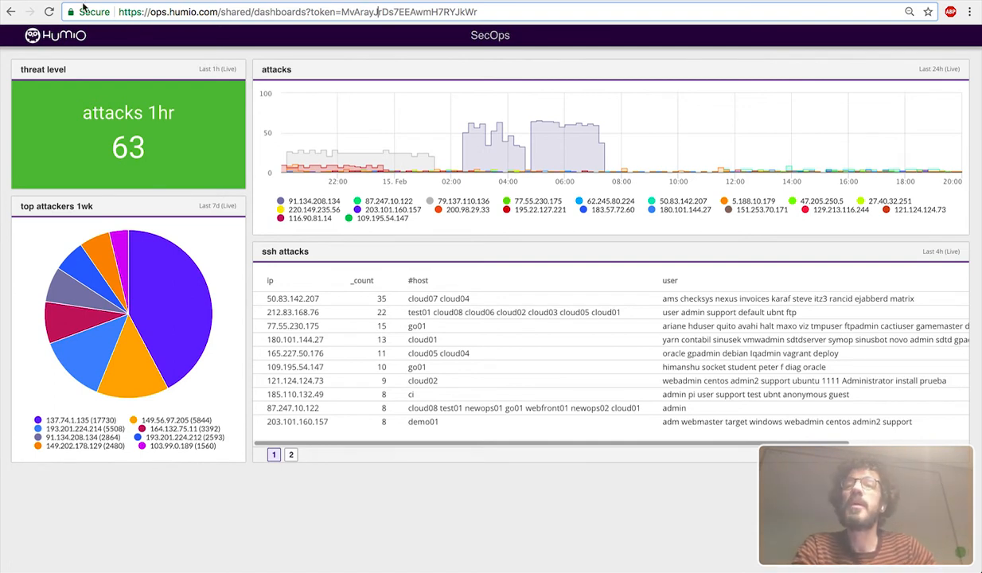
Return to the dashboard list, find SecOps and remove its "show in demo" sharable link from the sharing settings
left_click(9, 12)
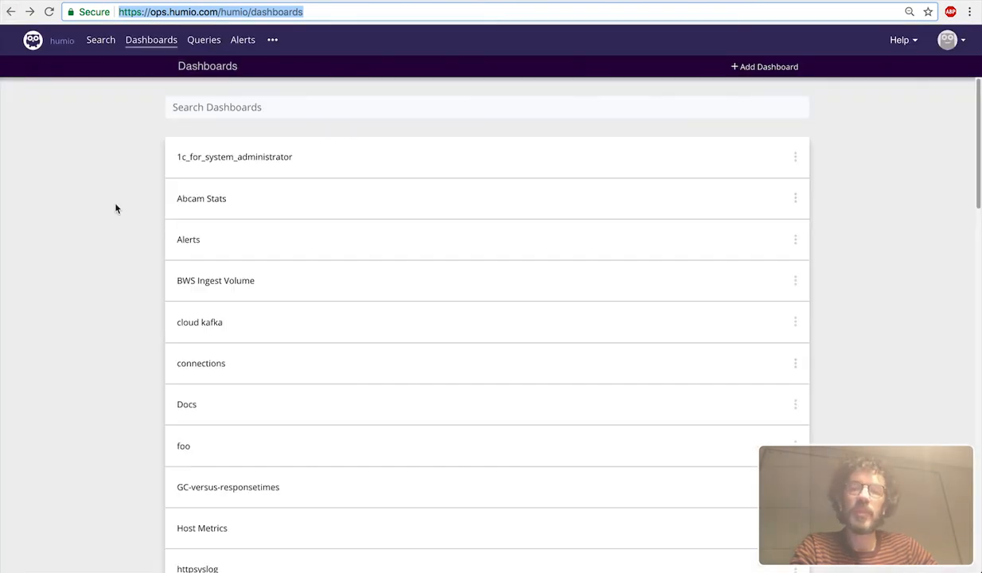
scroll(351, 347, "down", 3)
scroll(354, 348, "up", 3)
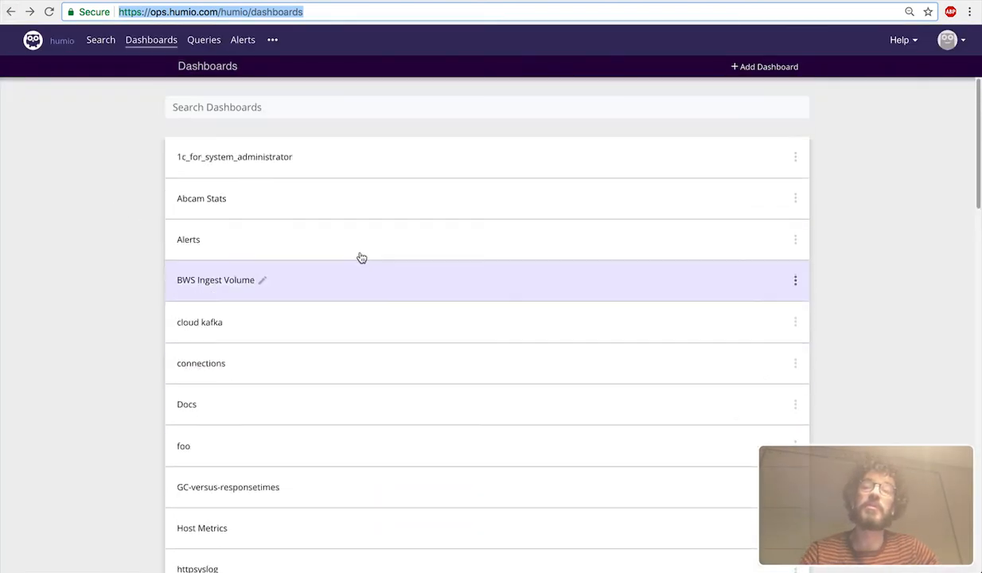
left_click(281, 99)
type("secops")
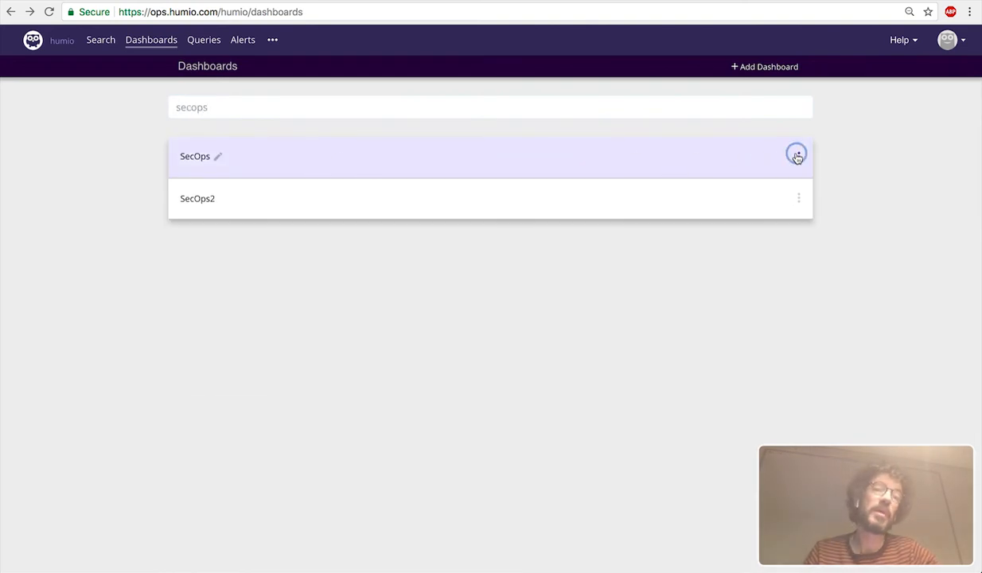
left_click(797, 155)
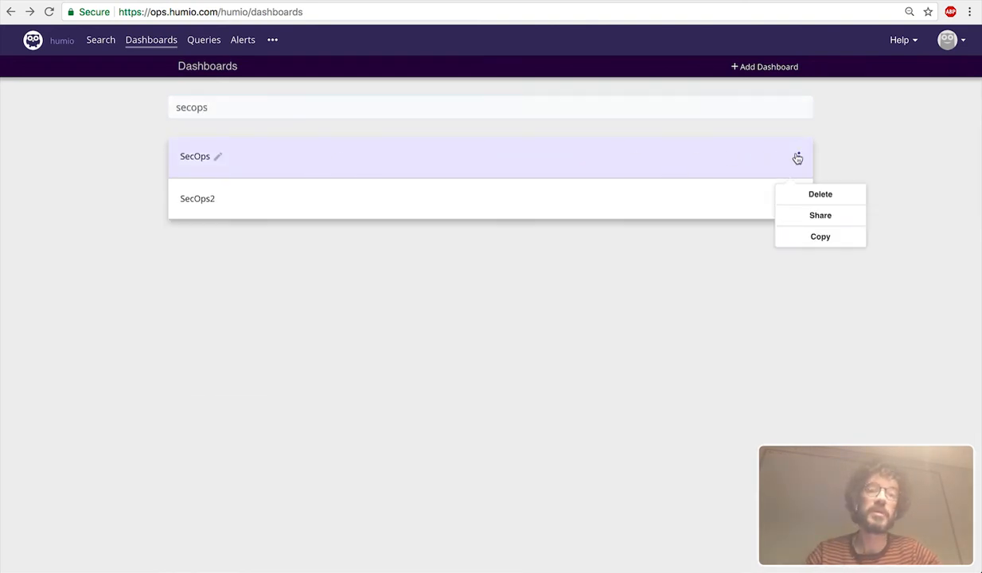
left_click(826, 223)
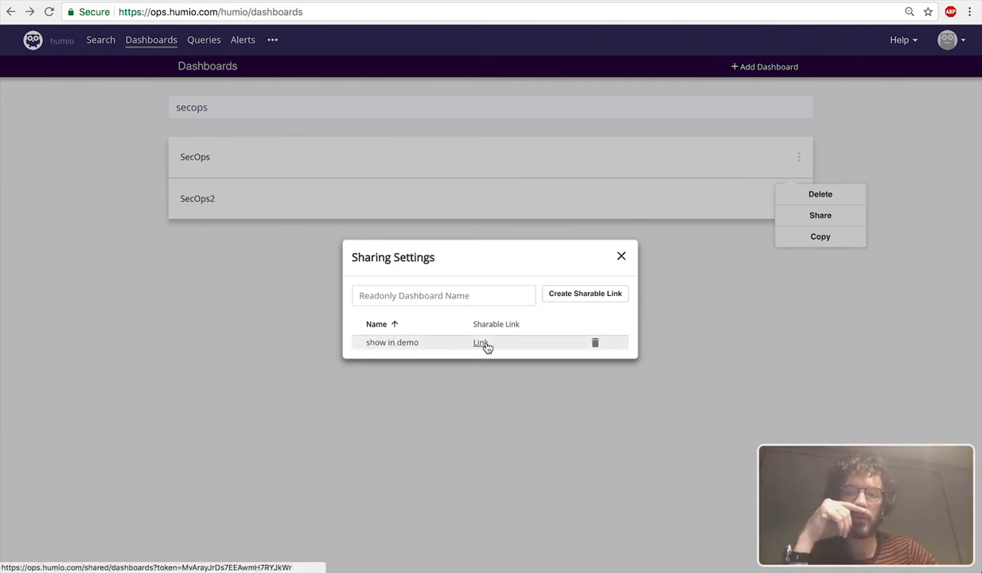
left_click(596, 344)
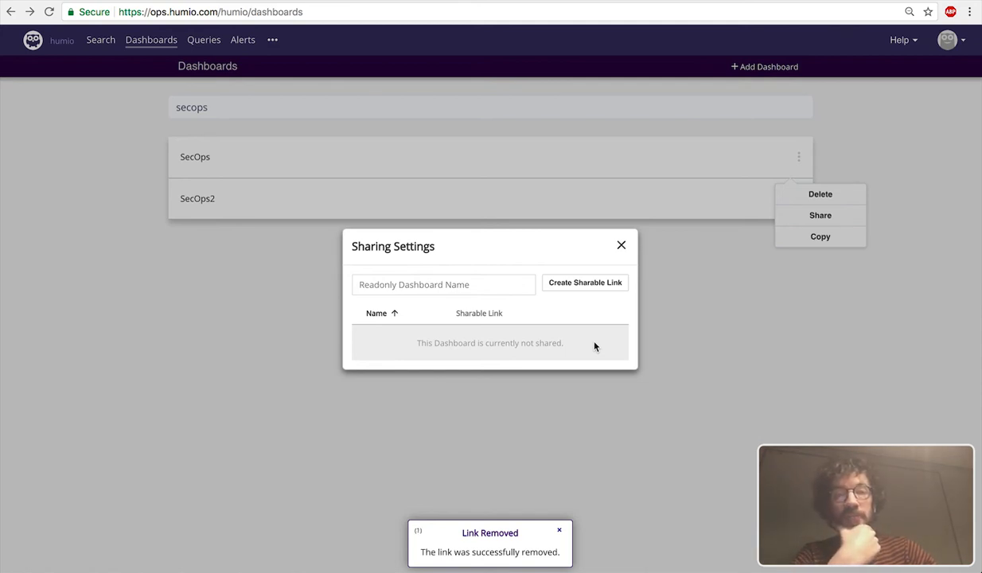
left_click(620, 247)
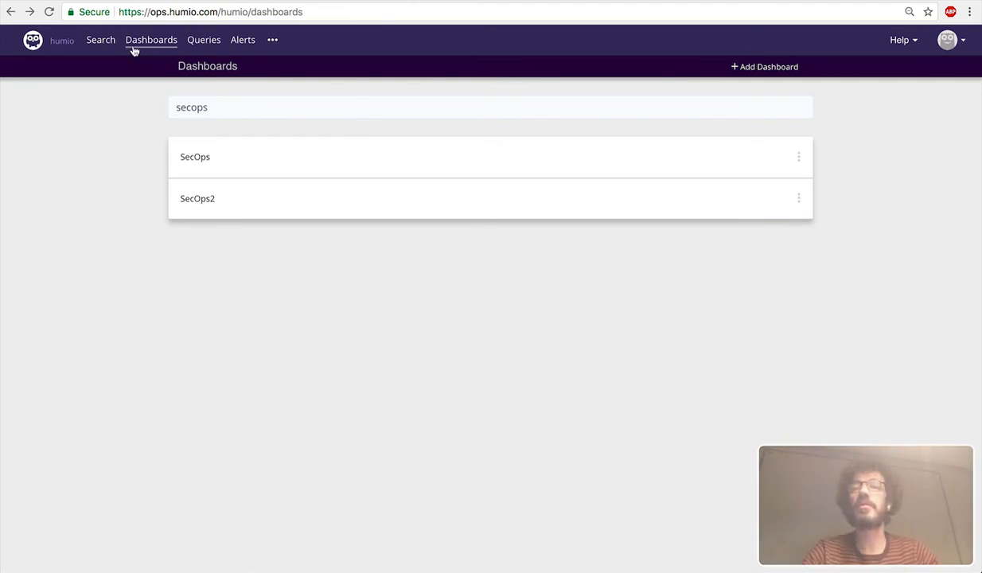
Return to the search for IP 77.55.230.175 and check which forms the query can be saved as
left_click(103, 42)
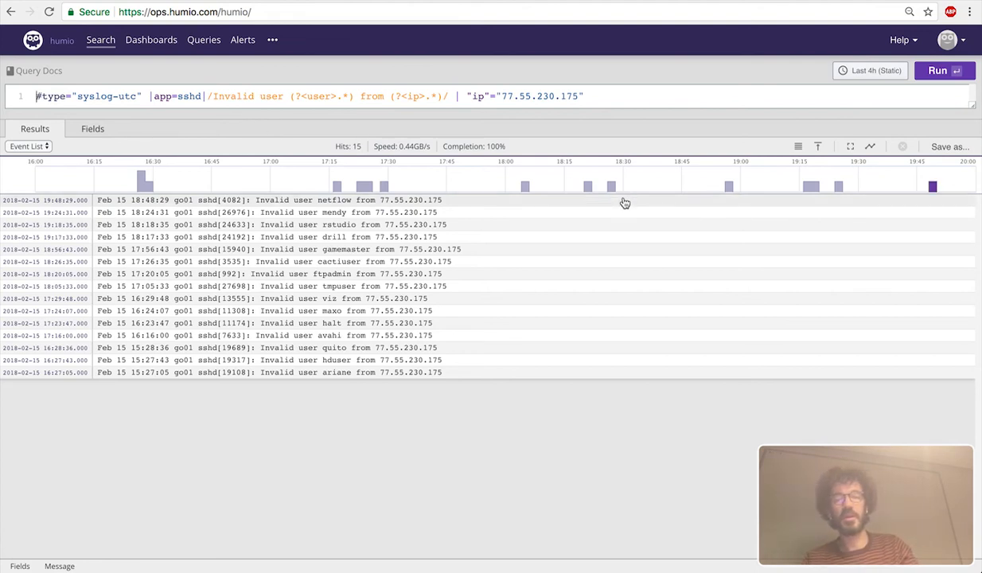
left_click(960, 147)
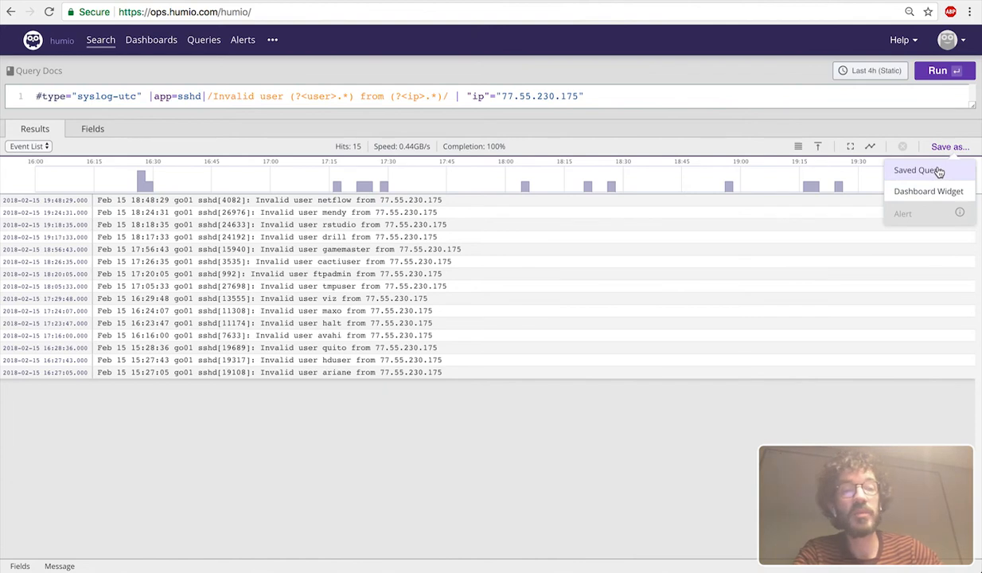
left_click(619, 100)
key("ctrl+a")
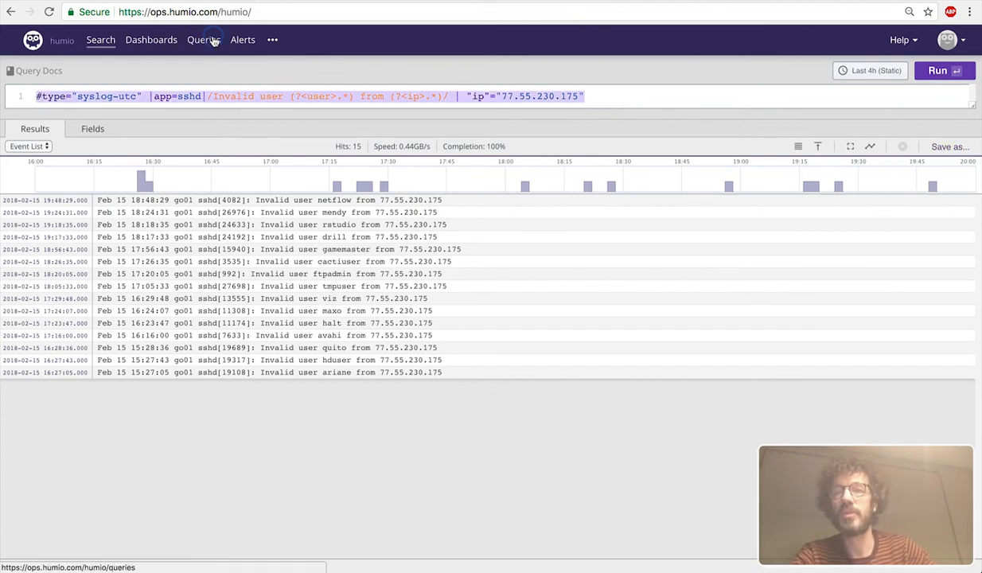
Open the list of stored queries and browse through the saved entries
left_click(214, 41)
scroll(233, 331, "down", 10)
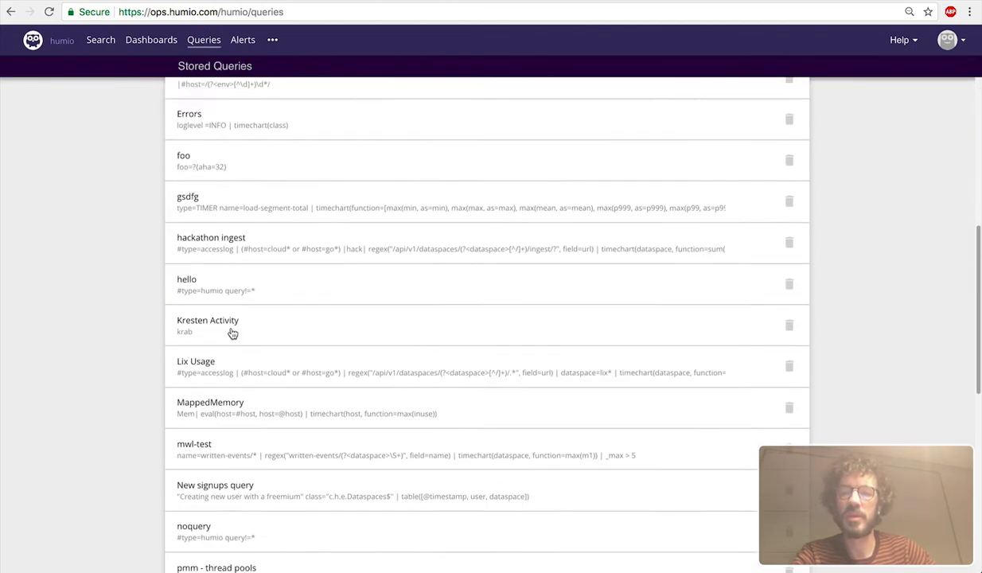
scroll(232, 332, "up", 8)
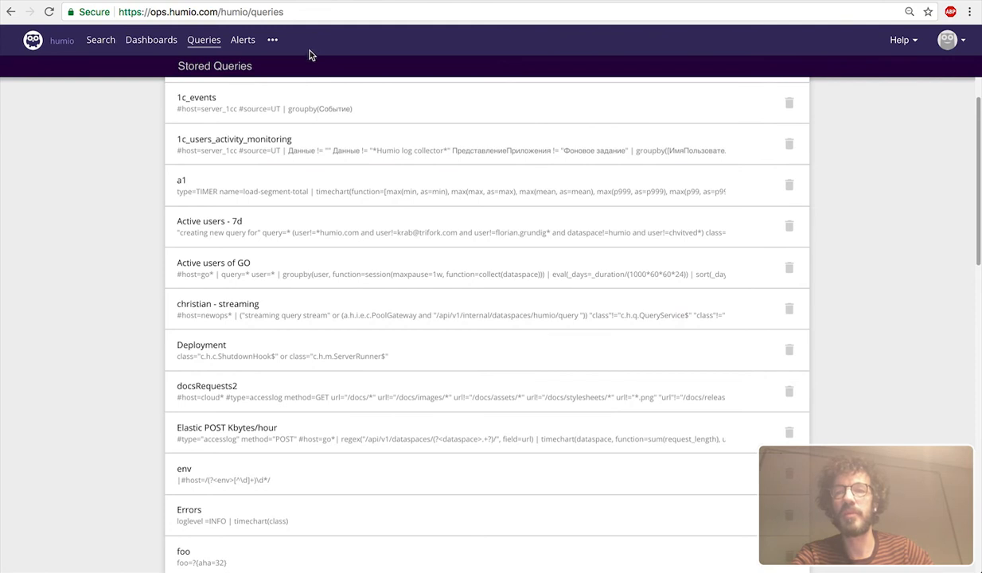
Return to the search, replace the IP filter at the end of the query with groupby(ip), and run it
left_click(96, 43)
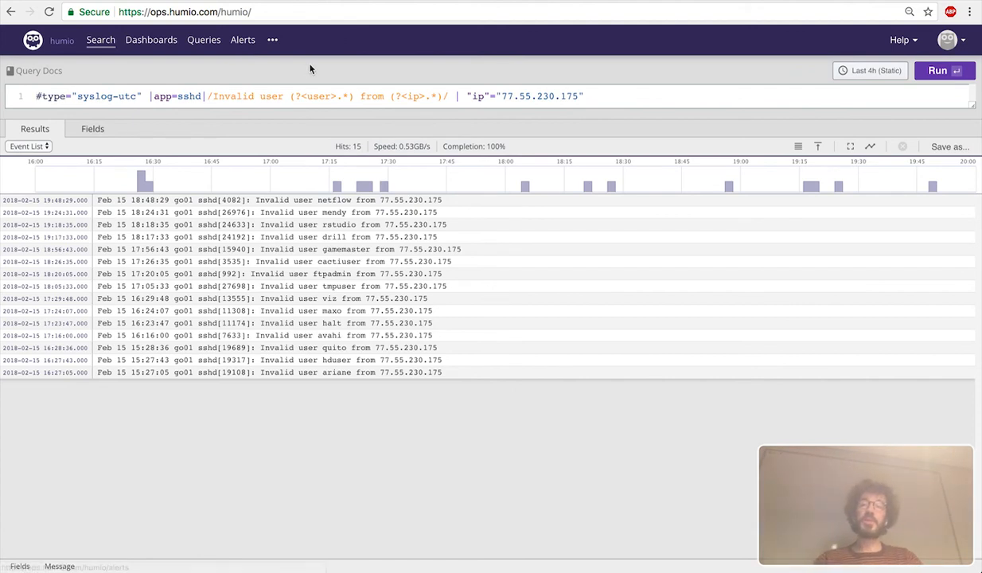
left_click_drag(467, 96, 650, 97)
key("BackSpace")
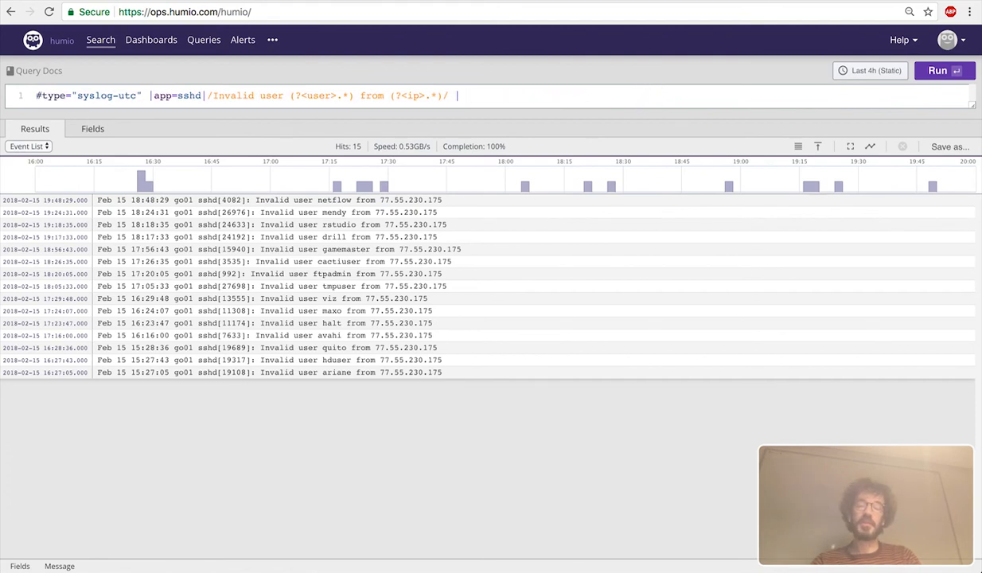
type("groupby")
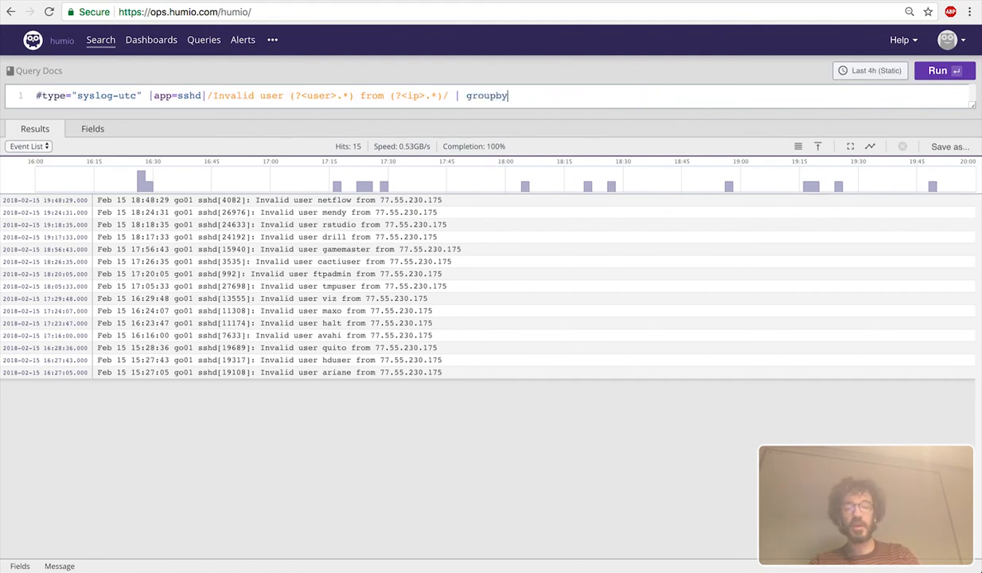
type("(ip)")
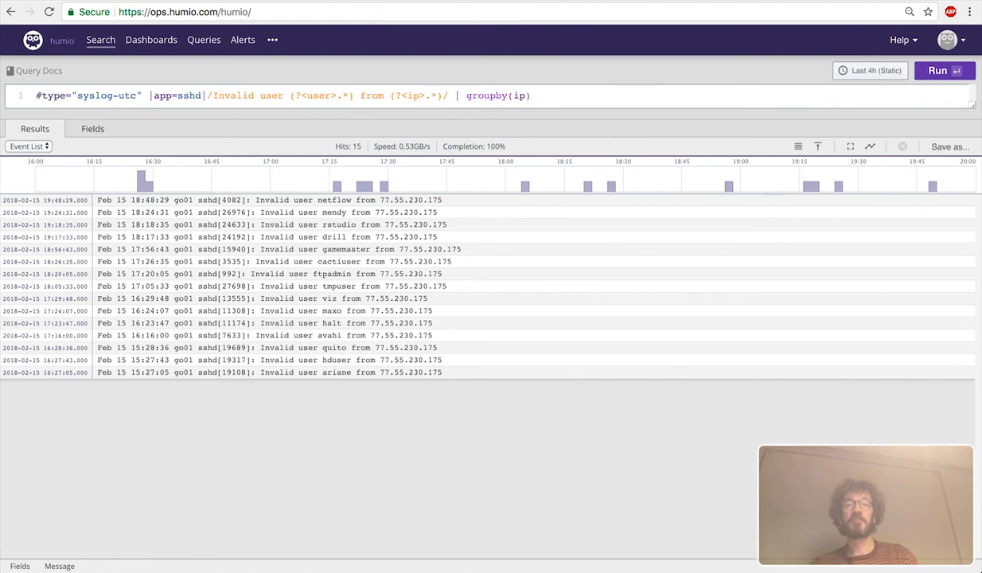
key("Return")
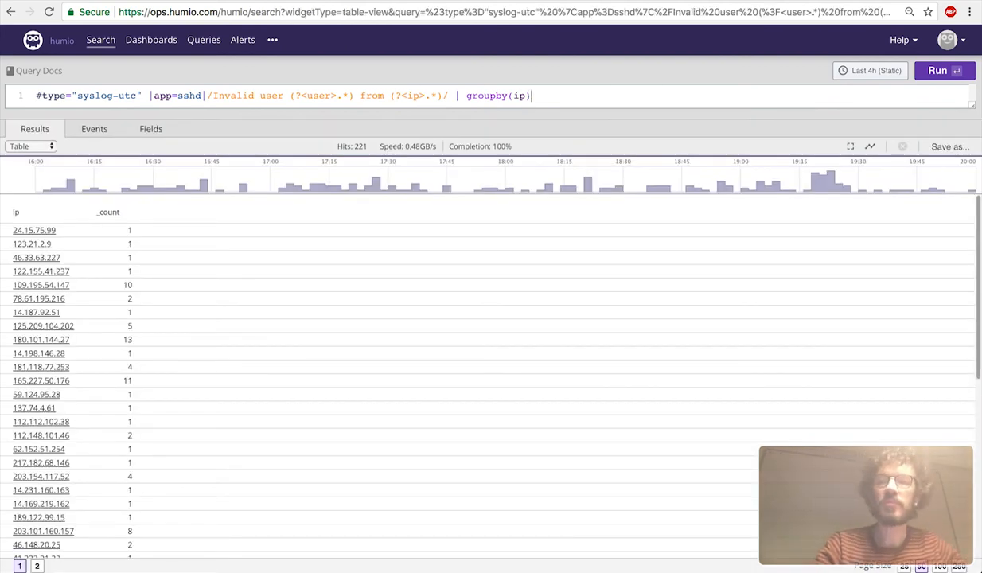
Filter the grouped IPs with _count>20 and run the query
type("| ")
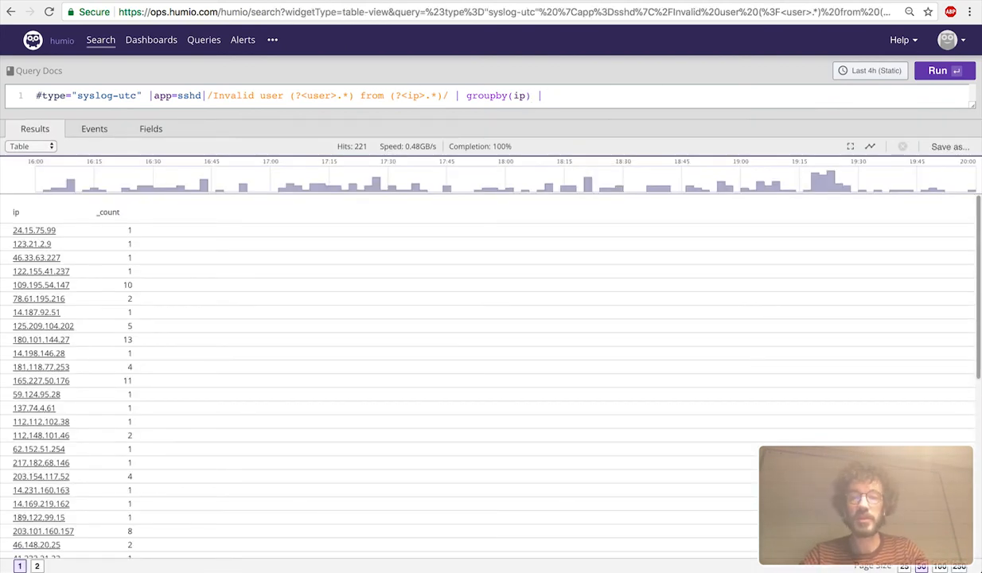
type("_coint")
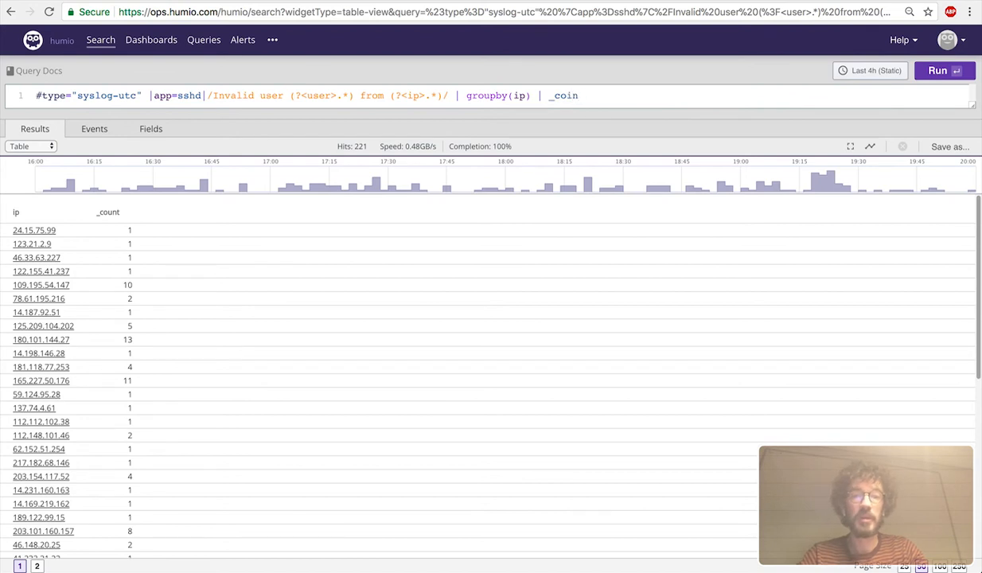
key("BackSpace")
key("BackSpace")
type("unt>20")
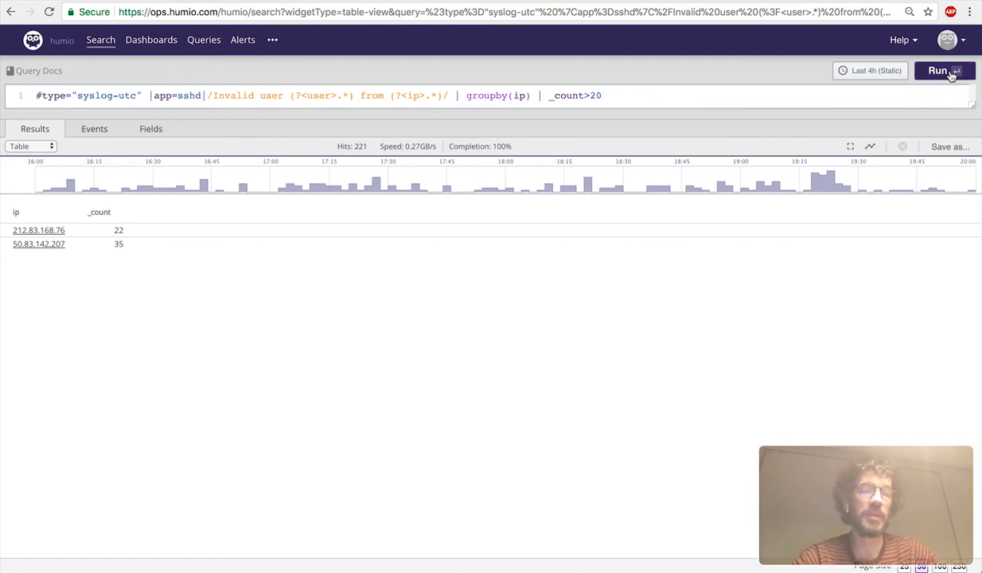
Turn the 4-hour search into a live query and run it
left_click(888, 74)
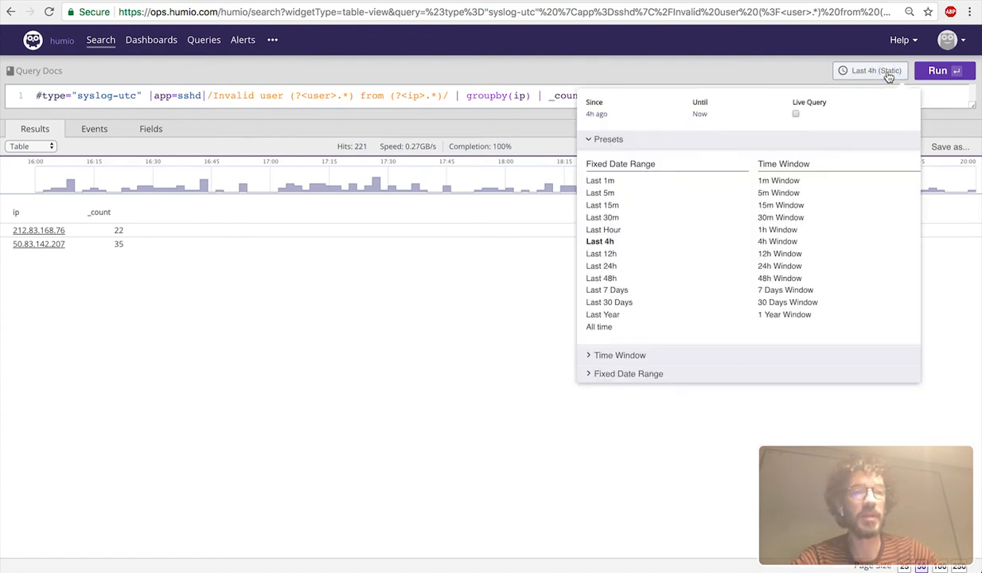
left_click(795, 115)
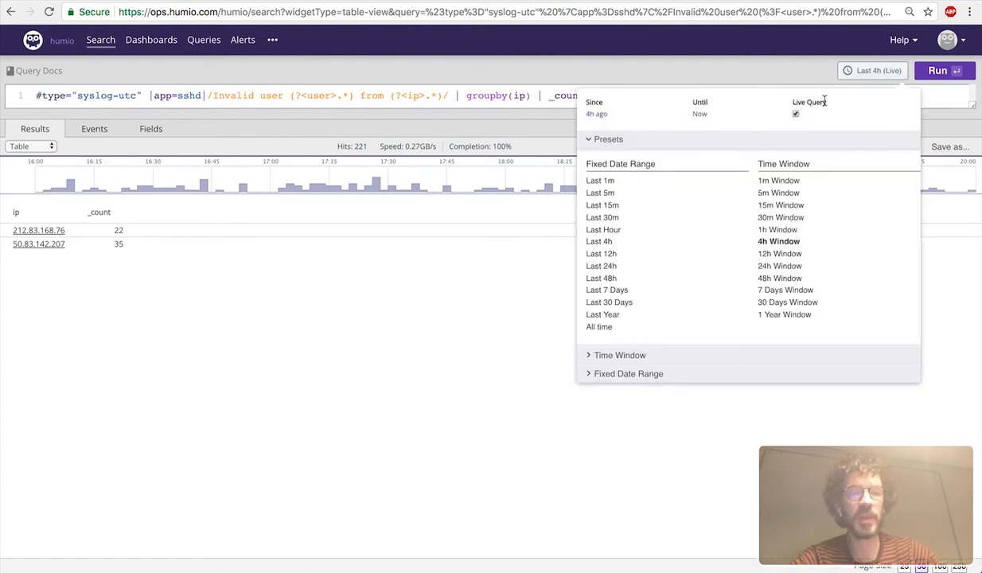
left_click(955, 79)
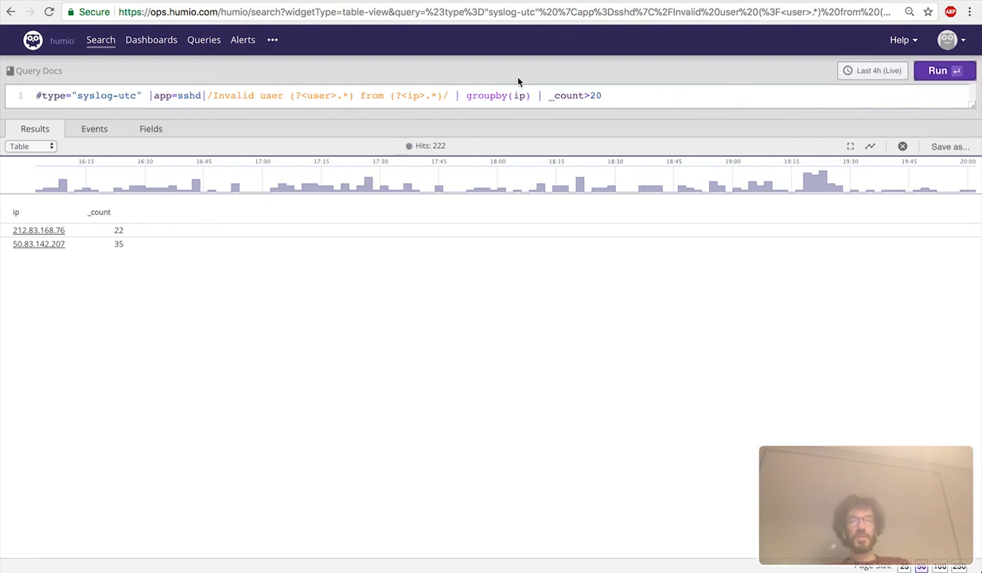
Remove the _count filter and run the live query over the 5m window, switching it to the 1h window
left_click_drag(531, 96, 614, 95)
key("BackSpace")
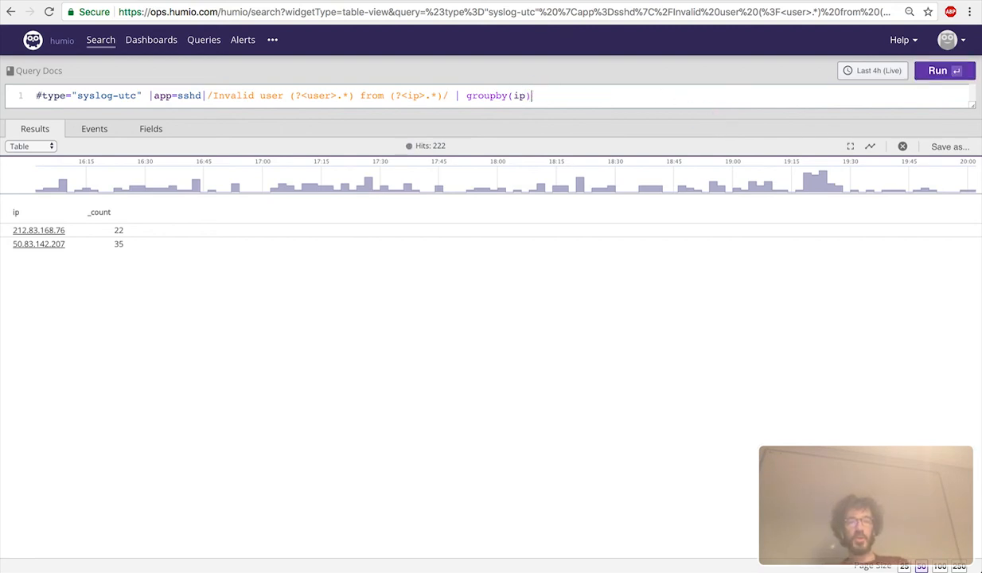
left_click(858, 69)
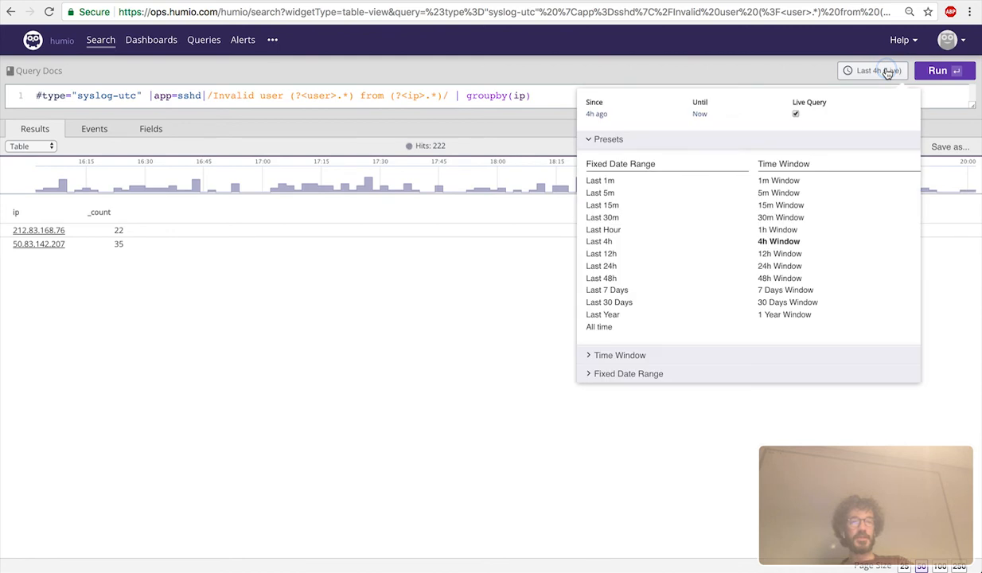
left_click(785, 194)
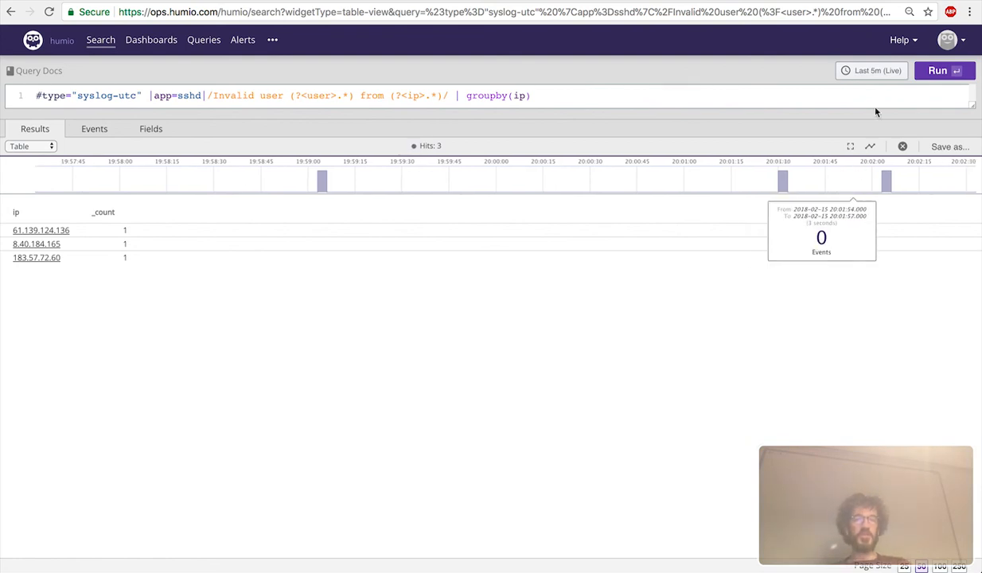
left_click(874, 70)
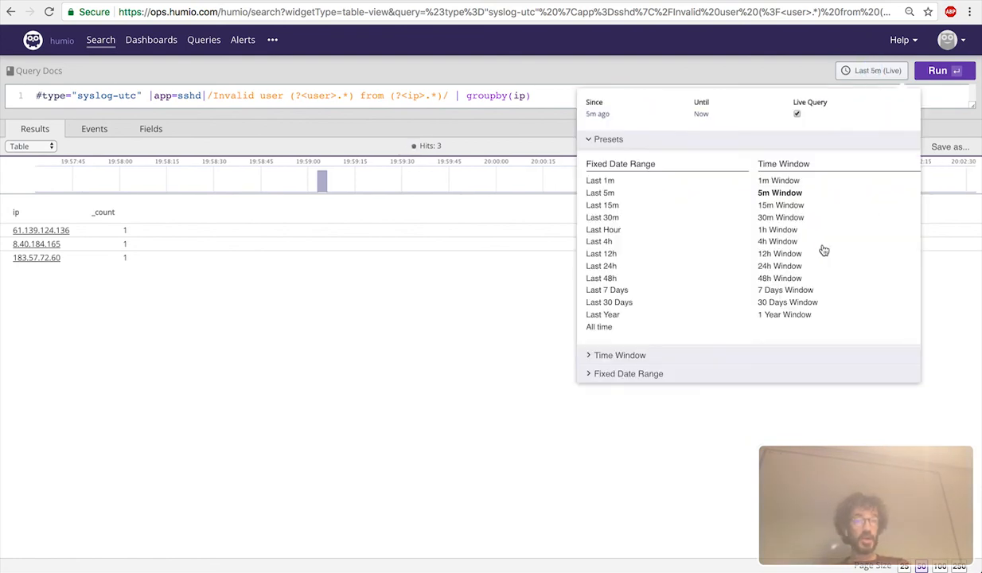
left_click(779, 230)
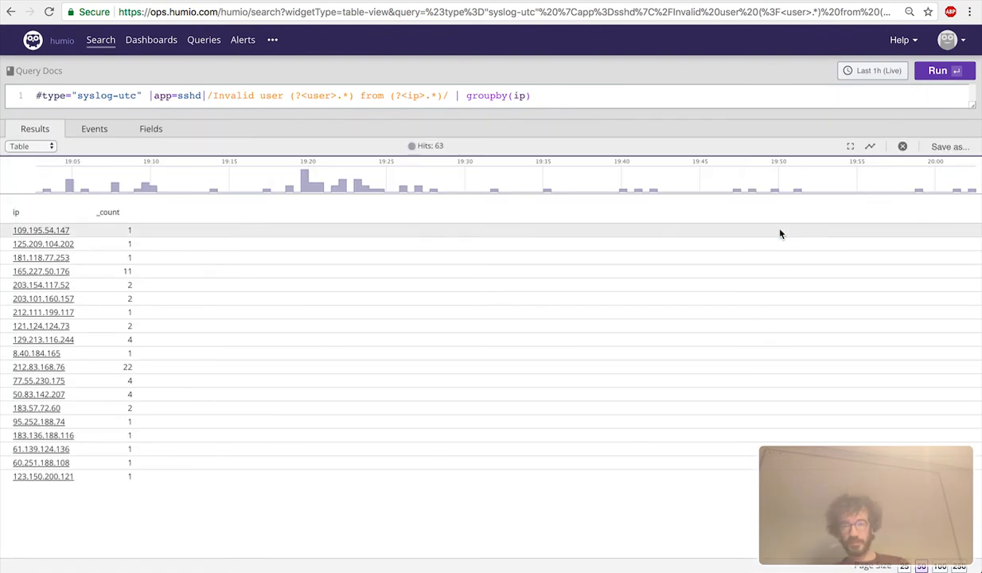
Add the filter _count>10 after groupby(ip) and run the live query
left_click(747, 101)
type("| ")
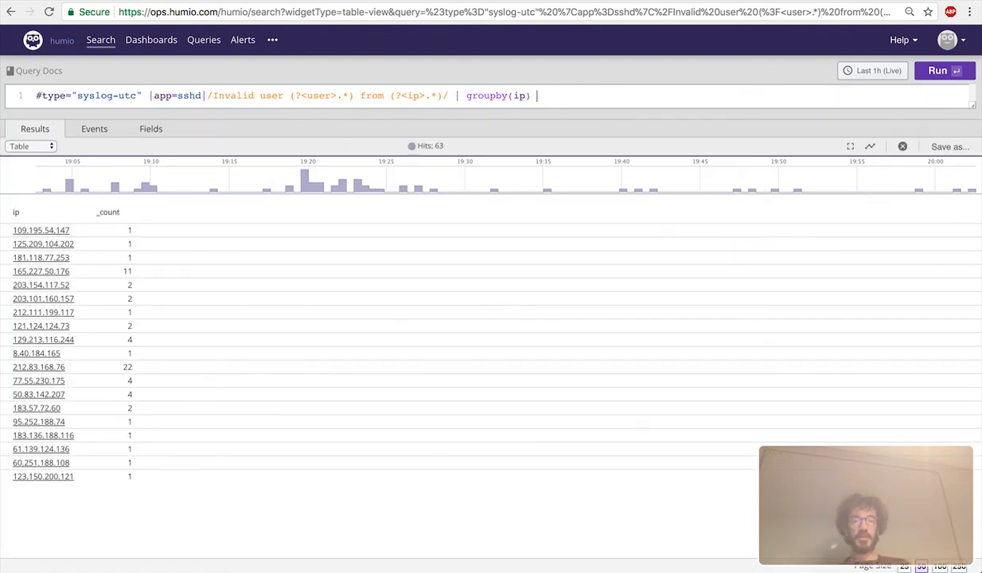
type("_")
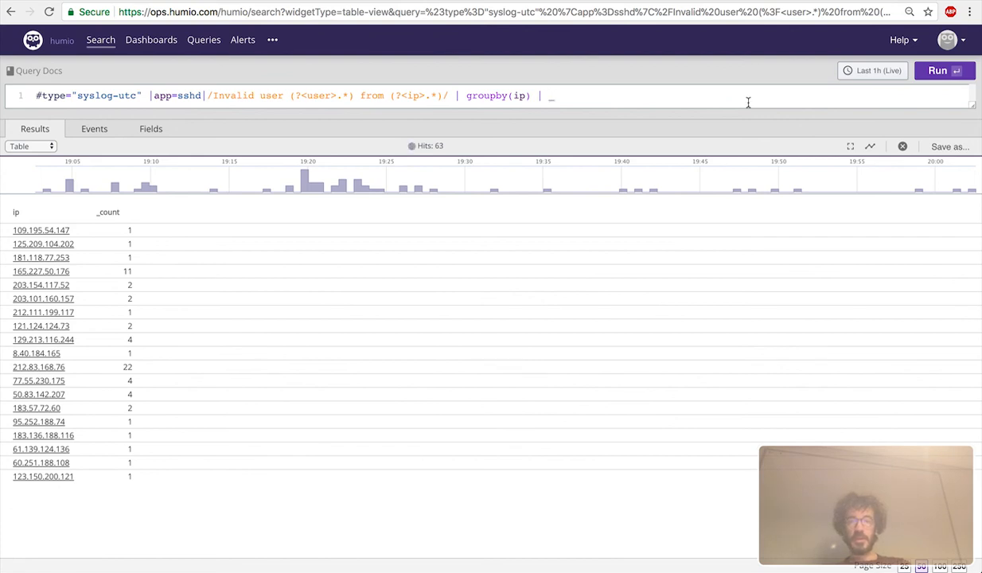
type("count>10")
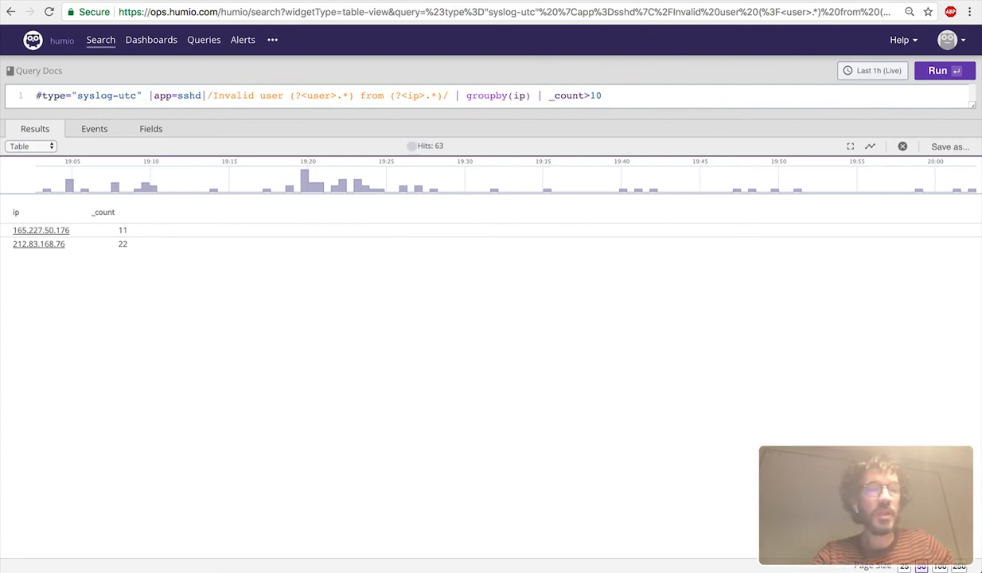
Save the query as an alert named "many ssh attacks" with the #test (Slack) notifier
left_click(956, 153)
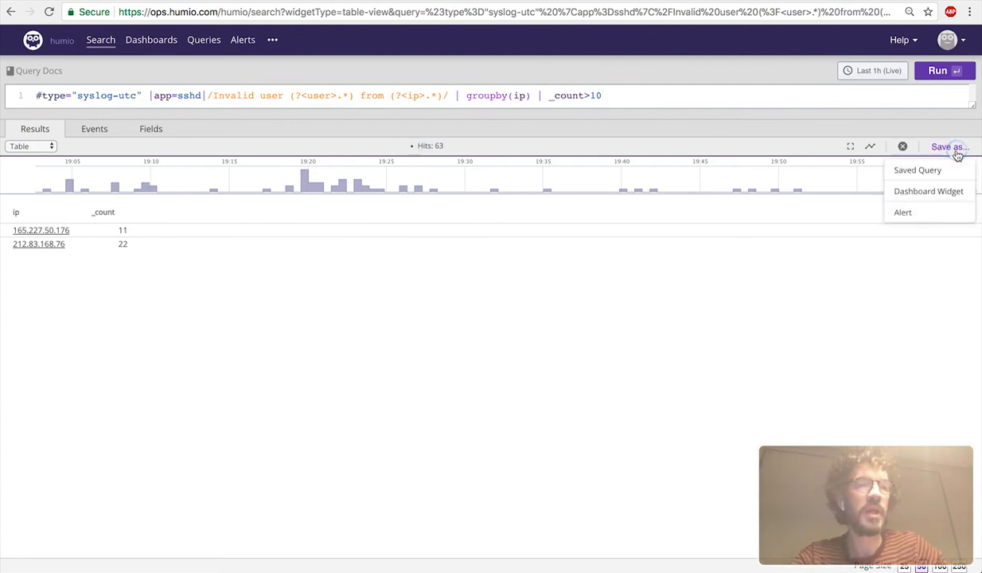
left_click(910, 216)
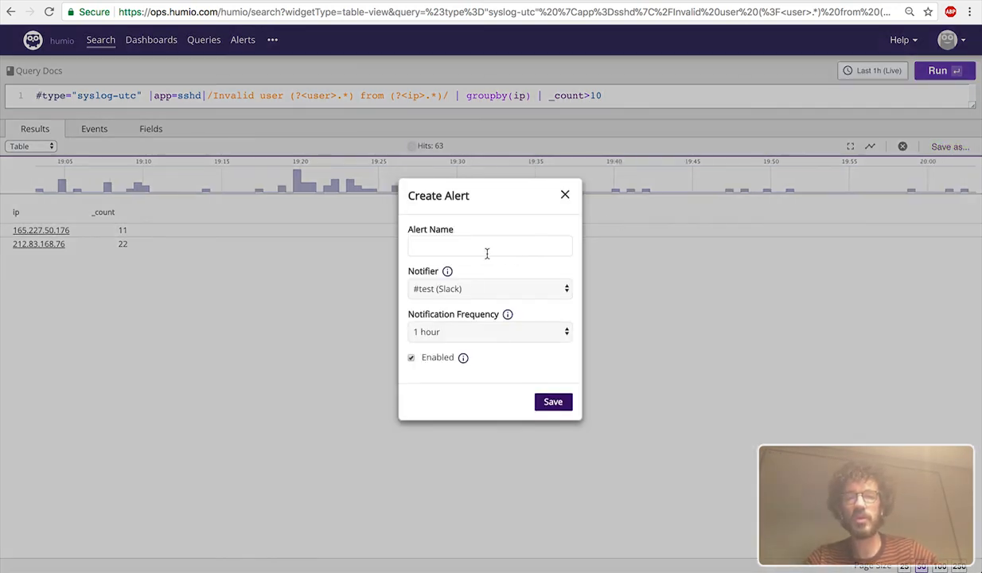
left_click(496, 237)
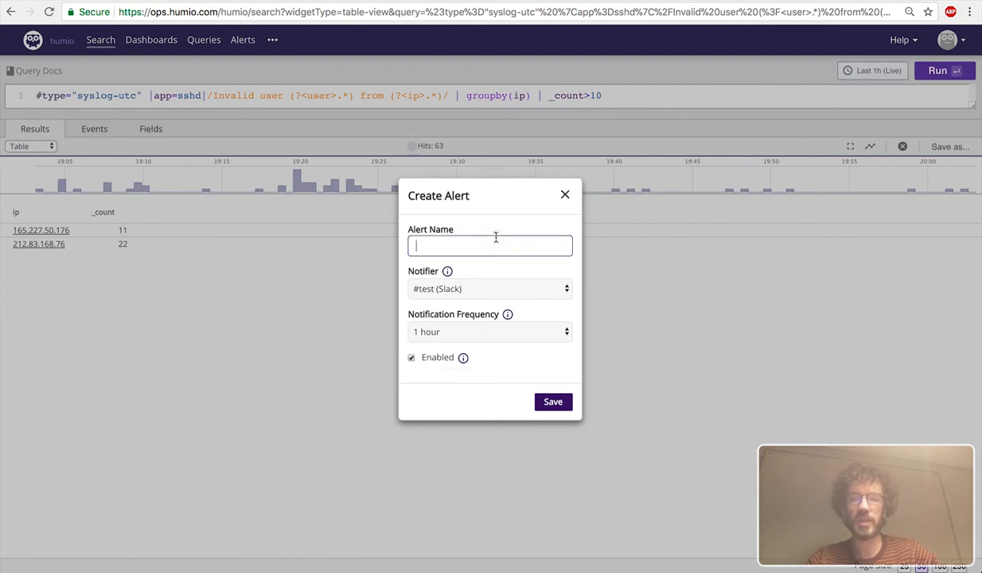
type("many ss")
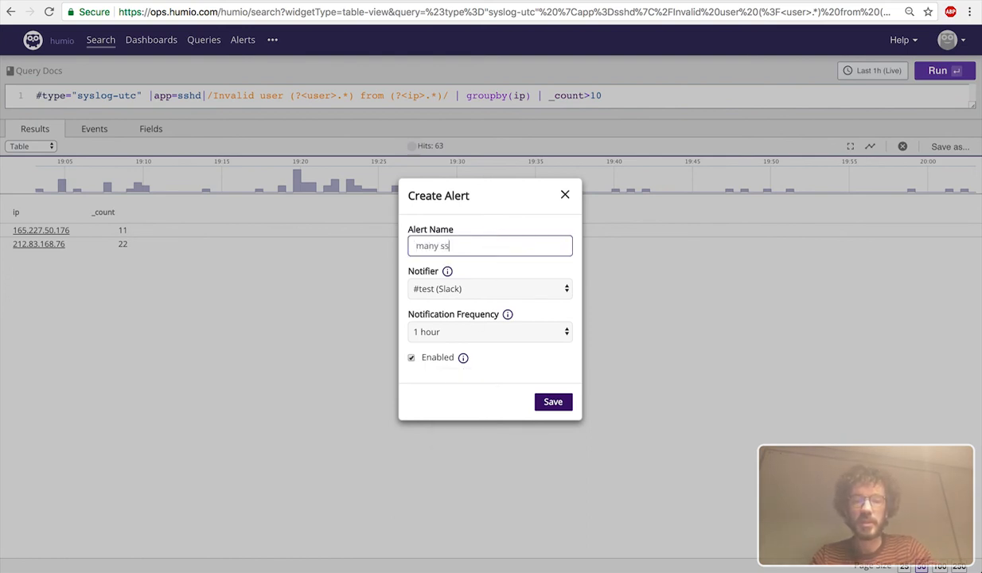
type("h attacks")
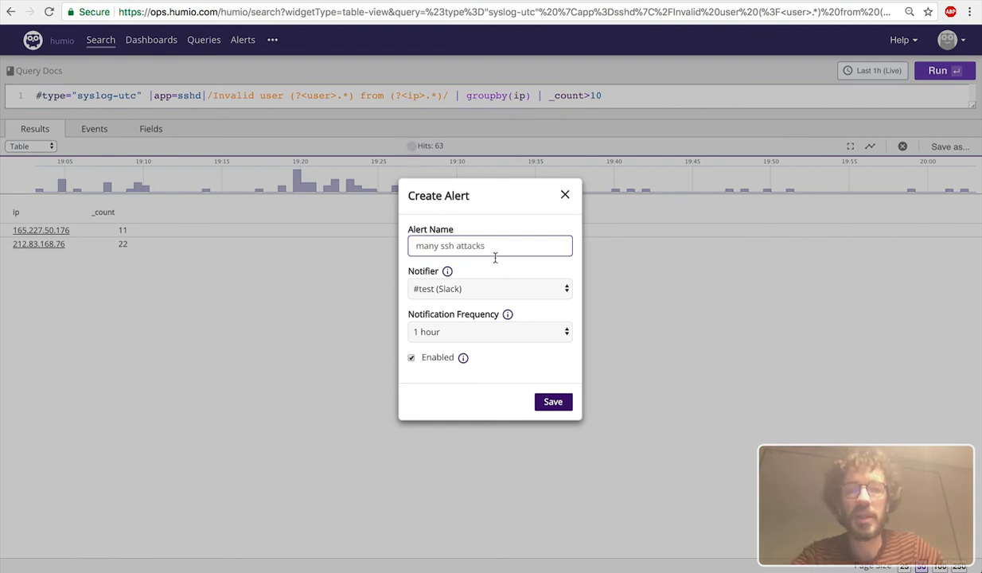
left_click(482, 287)
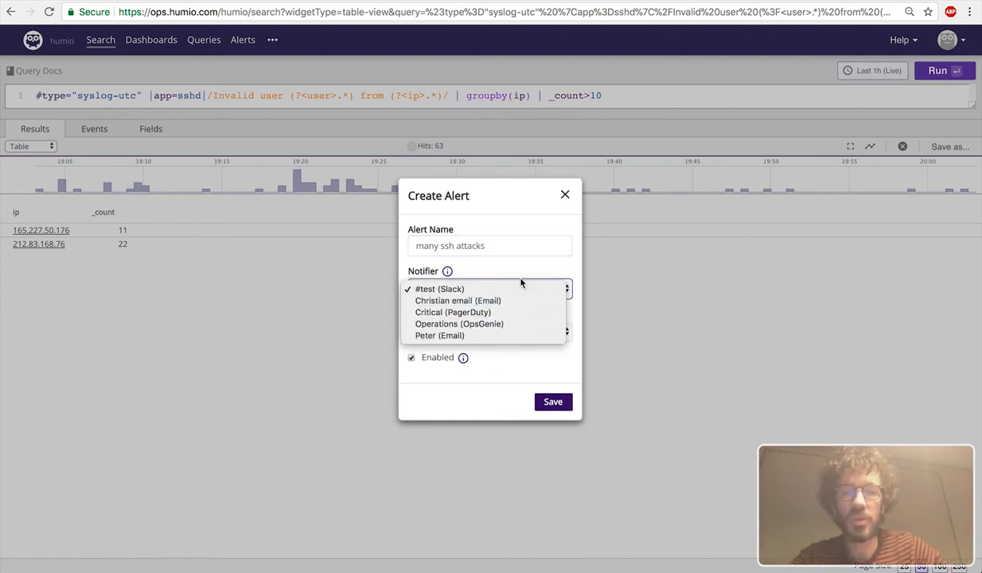
left_click(515, 289)
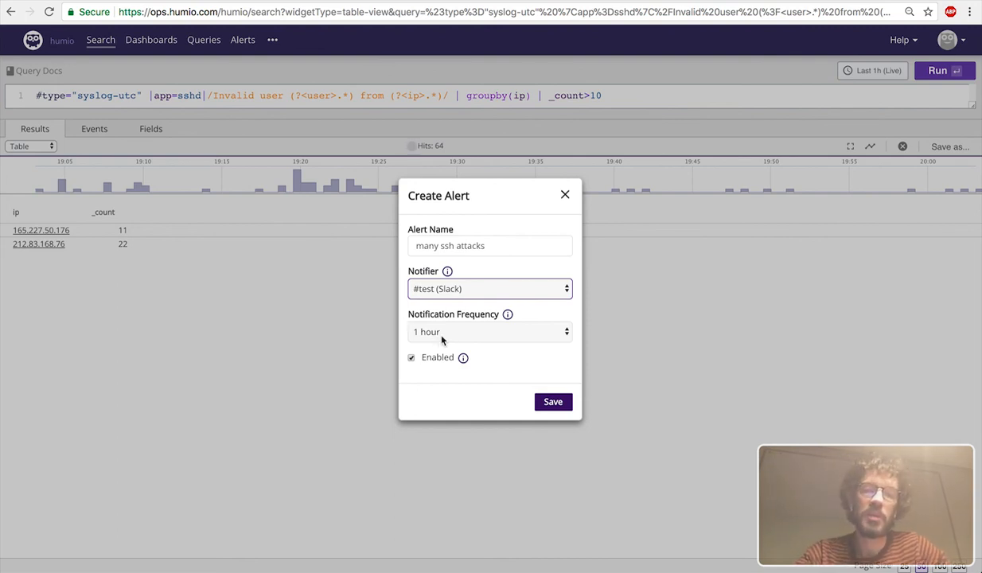
left_click(554, 403)
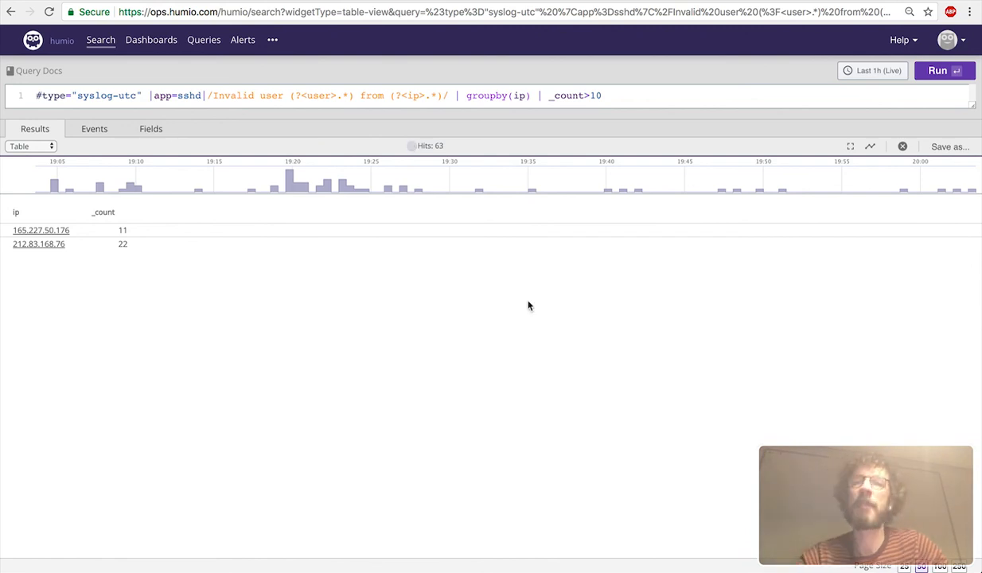
Open the list of alerts and find the "many ssh attacks" entry
left_click(243, 43)
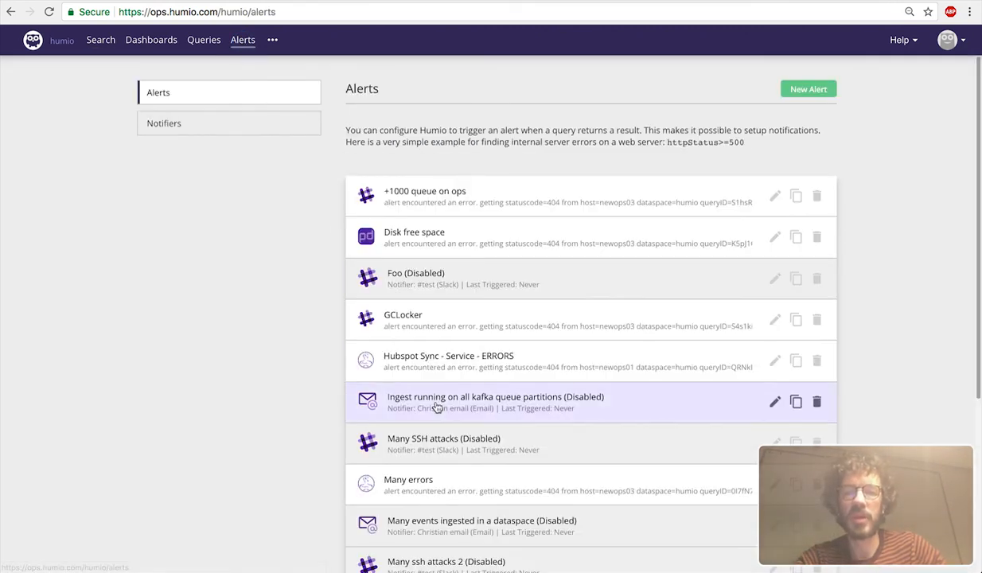
scroll(436, 408, "down", 5)
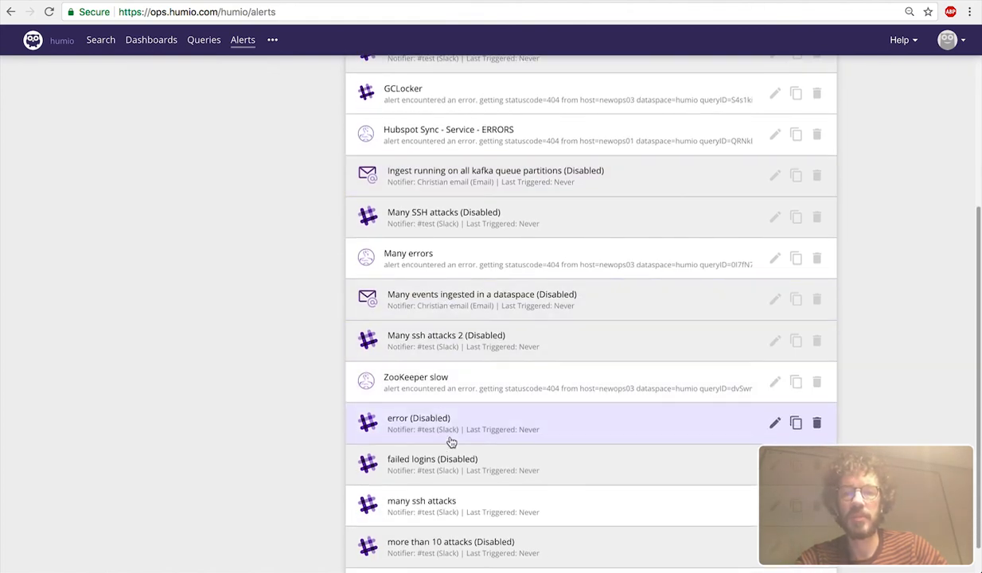
scroll(452, 443, "down", 1)
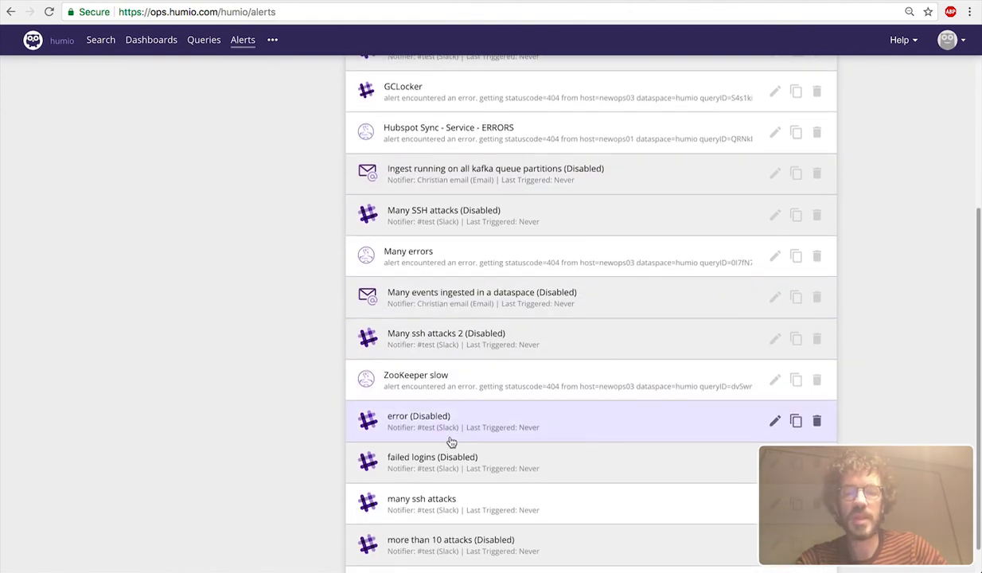
scroll(452, 442, "down", 1)
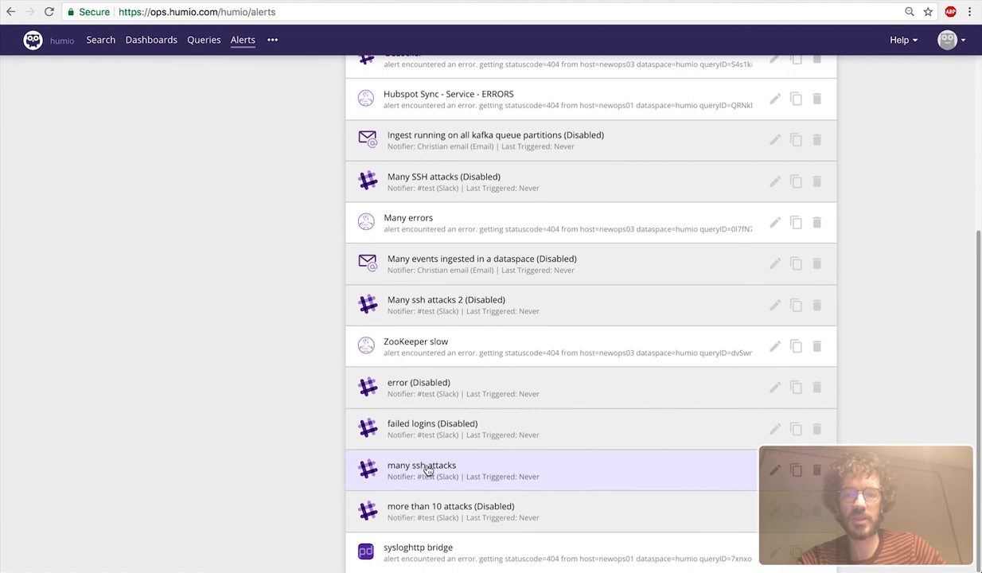
Open the "many ssh attacks" alert and check which notifiers it can use, keeping #test (Slack)
left_click(428, 471)
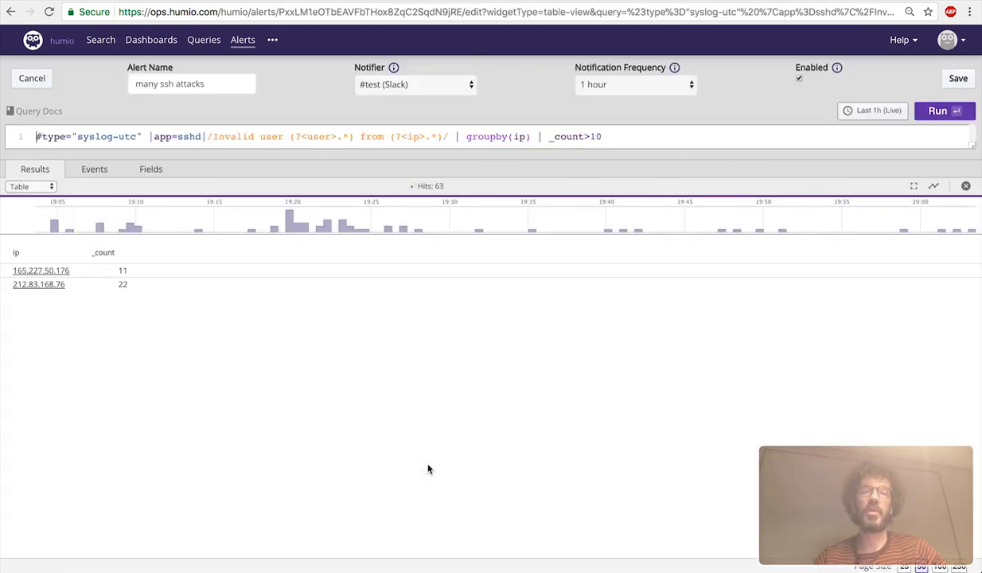
left_click(442, 83)
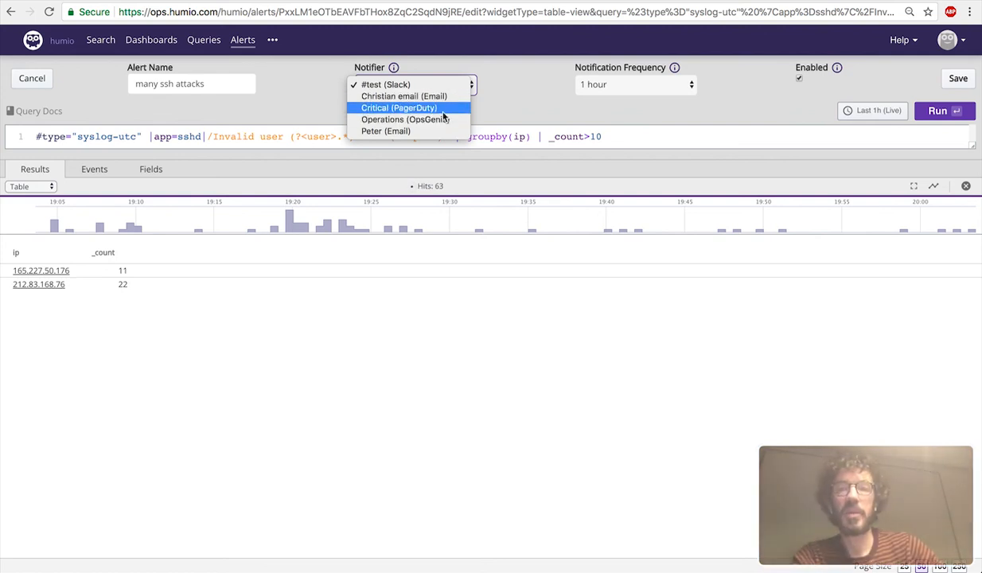
left_click(505, 87)
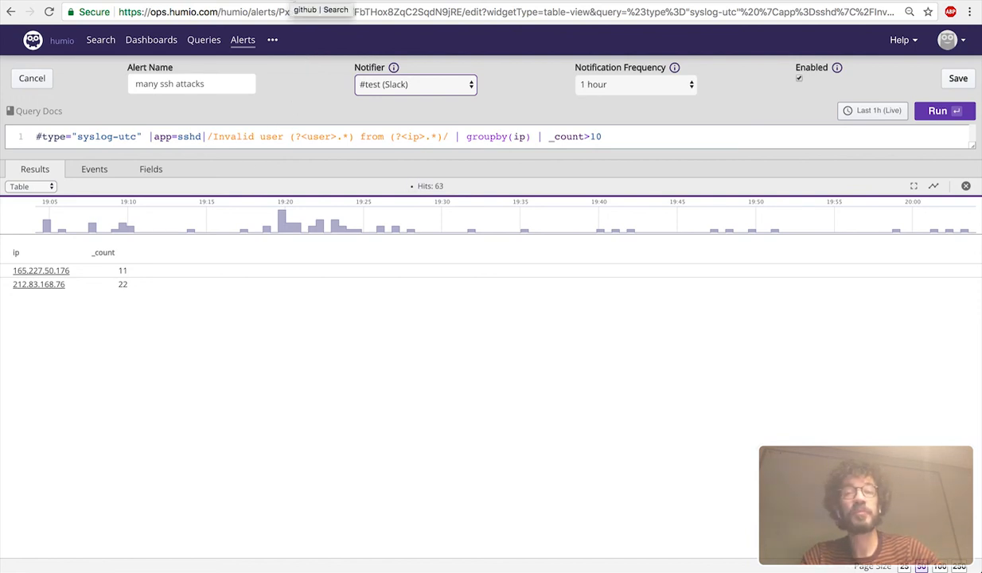
View the github search's pie chart, return to the alert and highlight the "Invalid user" regular expression in its query
left_click(293, 1)
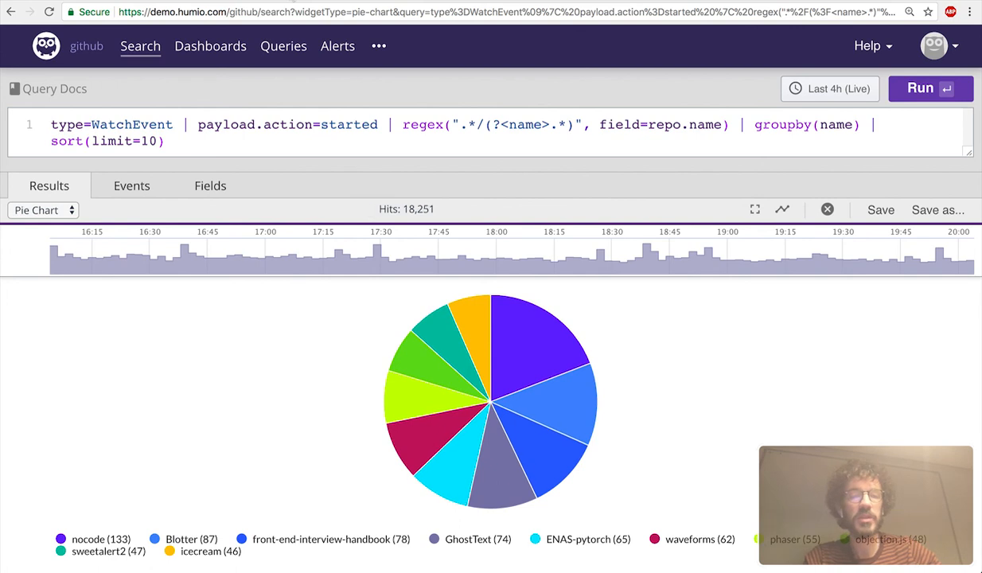
left_click(215, 1)
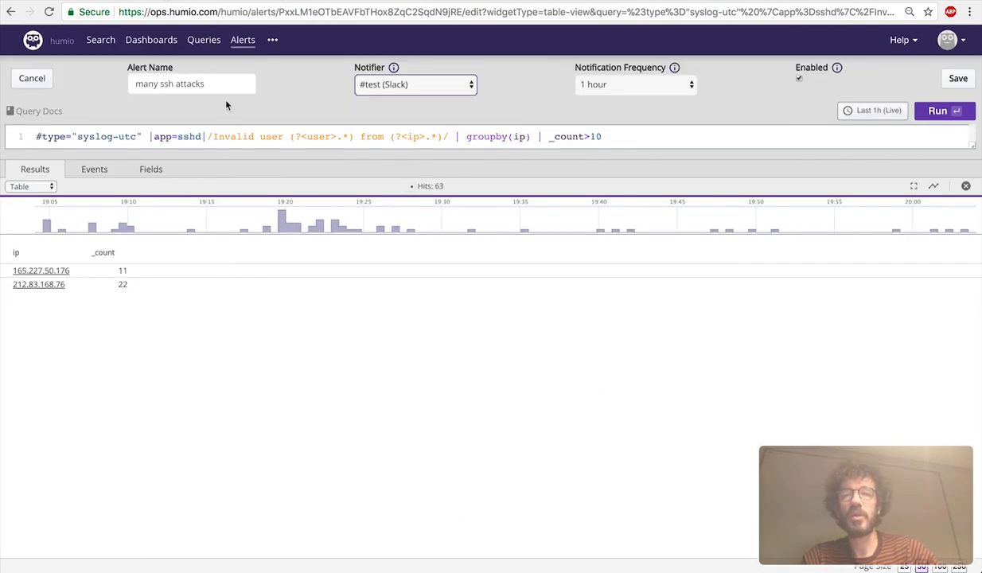
left_click_drag(206, 136, 453, 136)
left_click(453, 137)
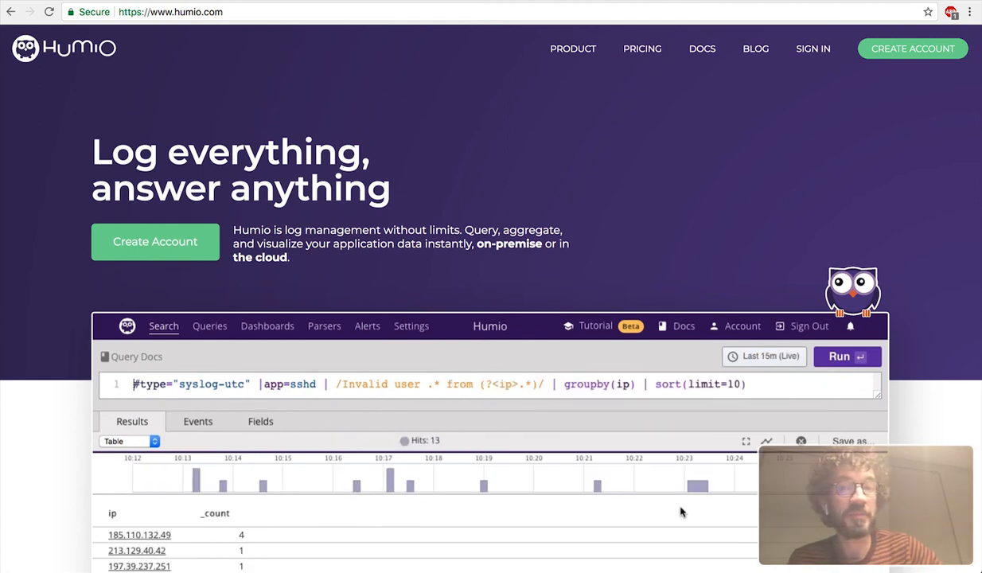
left_click(538, 0)
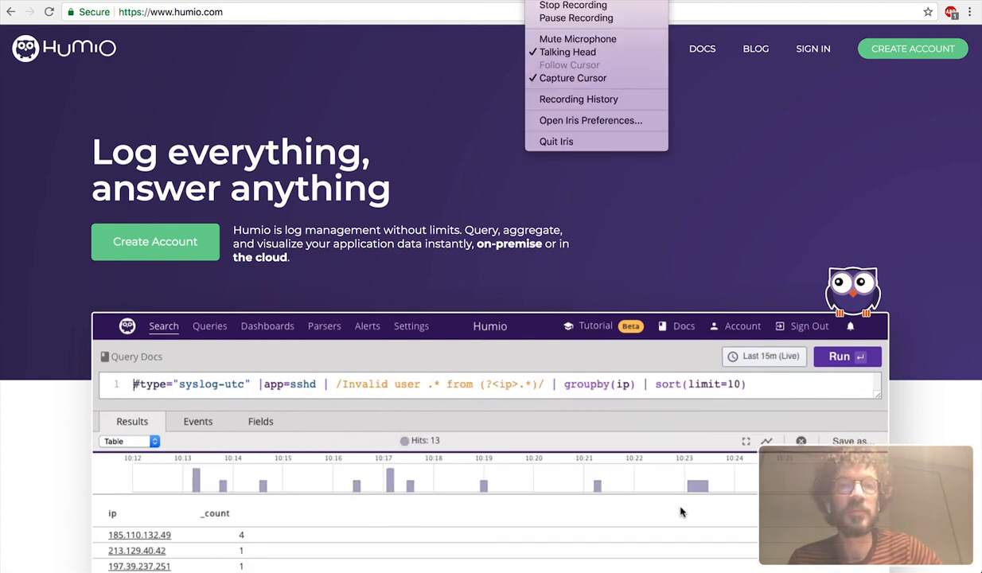